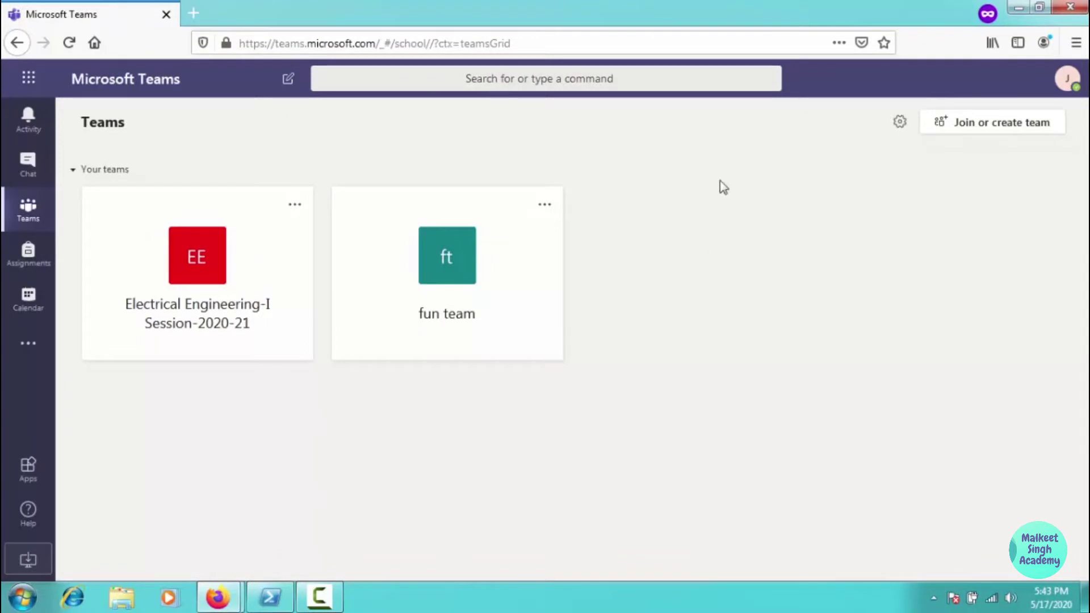
- Review the student account's availability status options and open the page for joining a team
click(1066, 79)
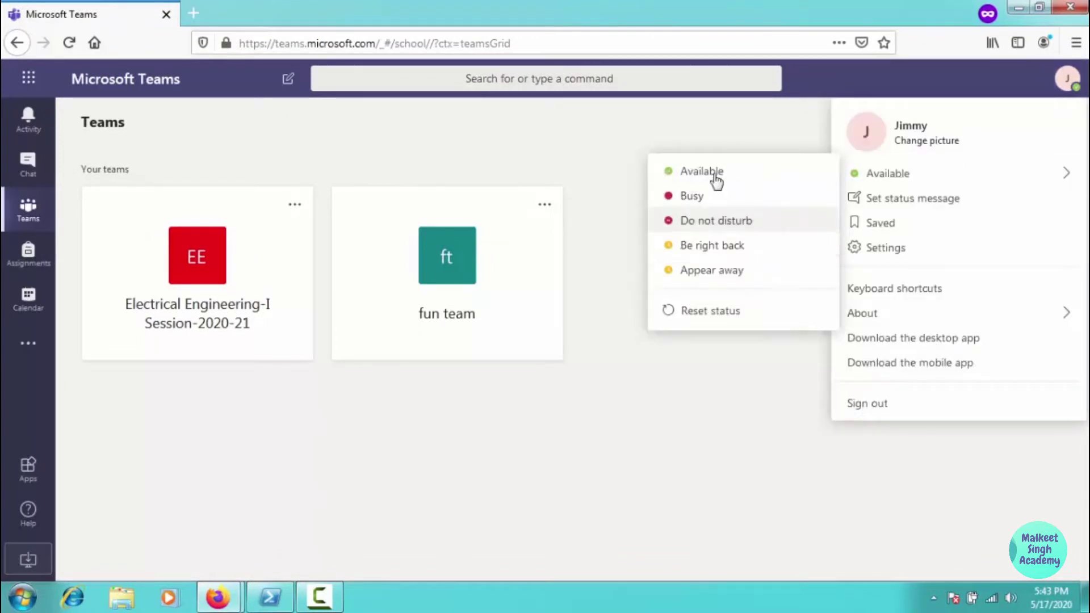
click(639, 348)
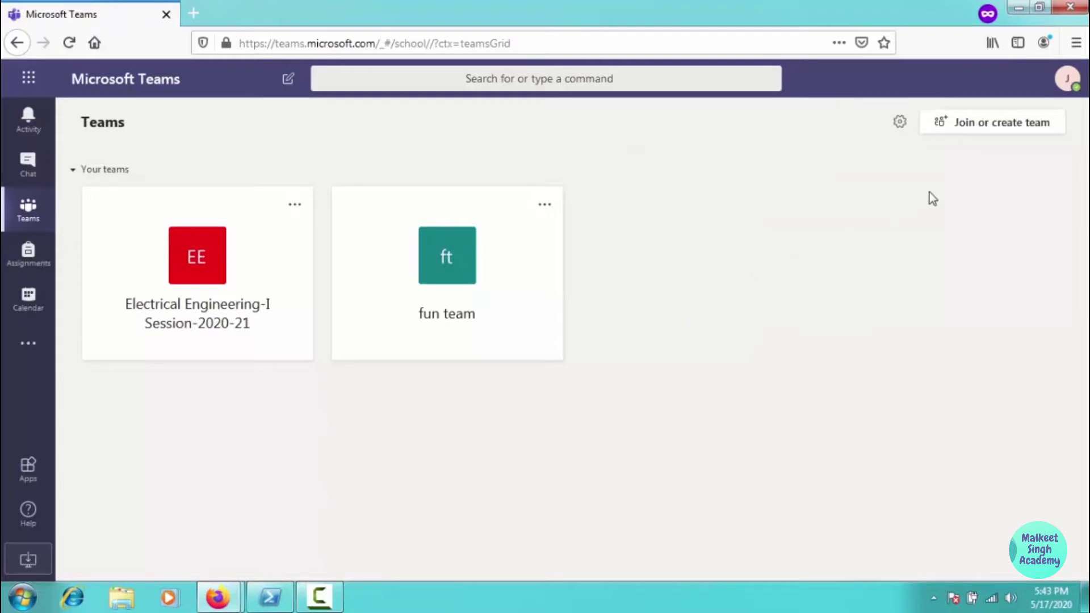
click(966, 130)
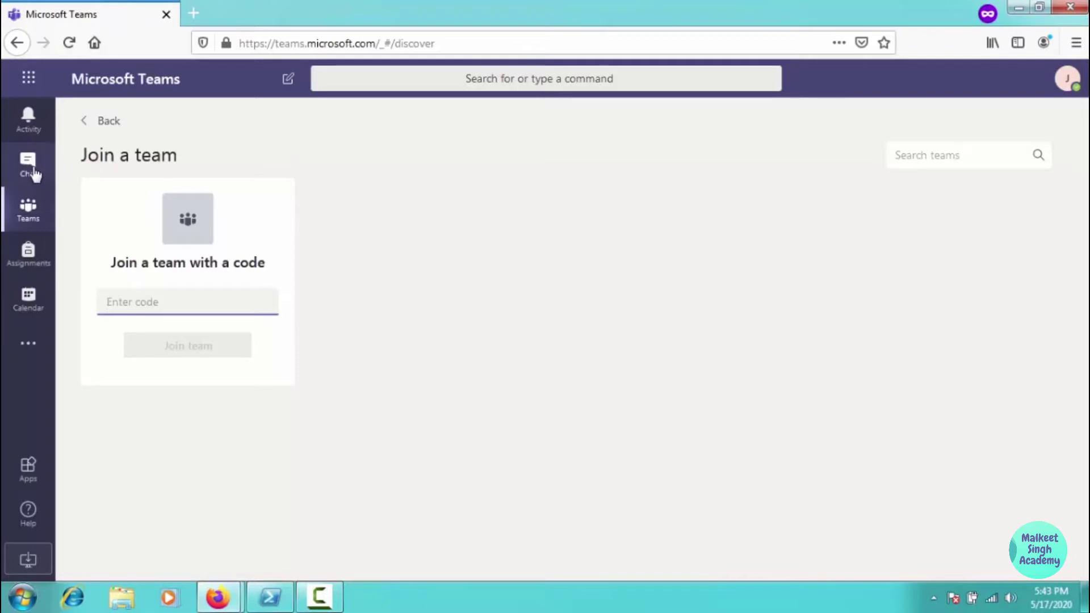
- Look through the Assignments and Calendar sections and the list of additional apps
click(29, 254)
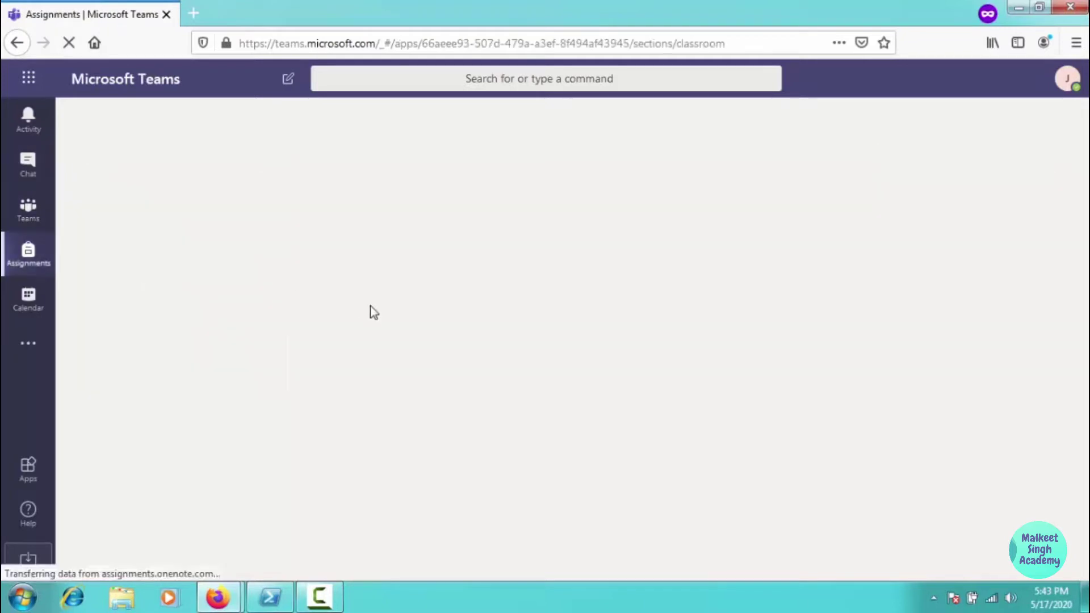
click(28, 304)
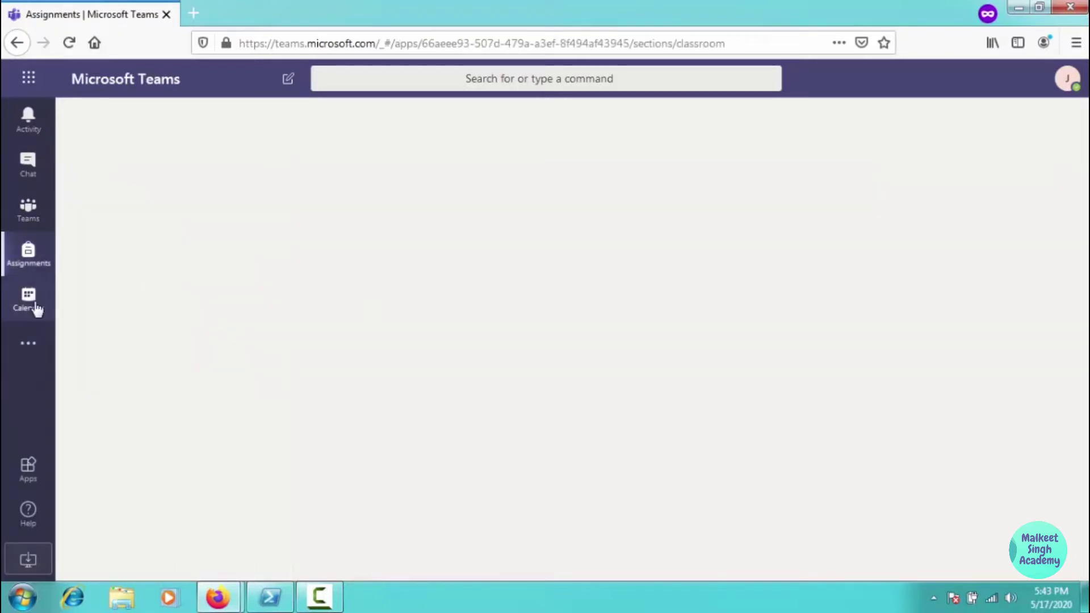
click(28, 343)
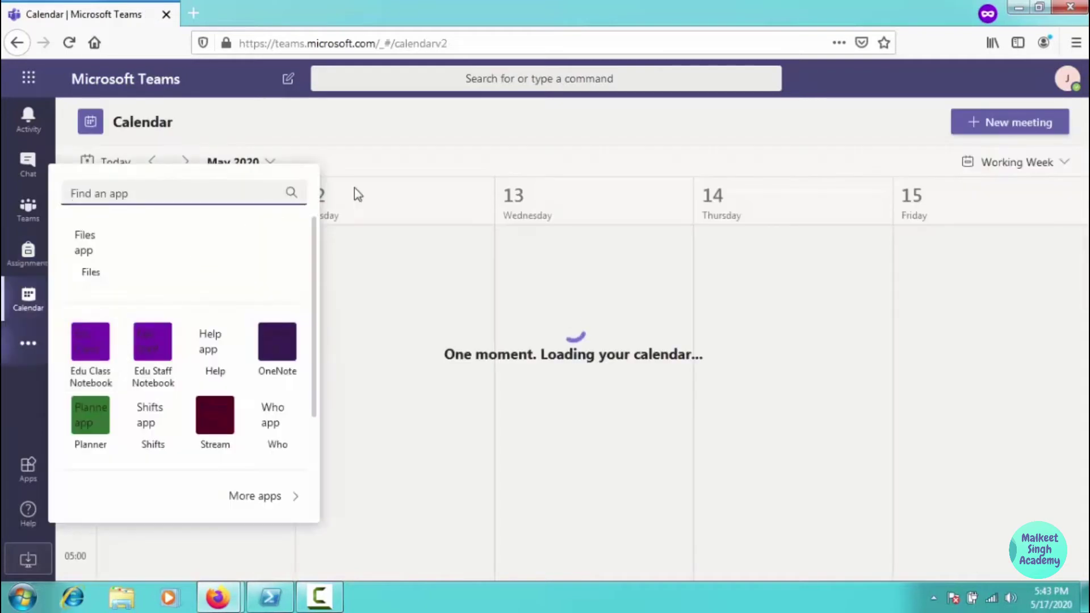
click(422, 131)
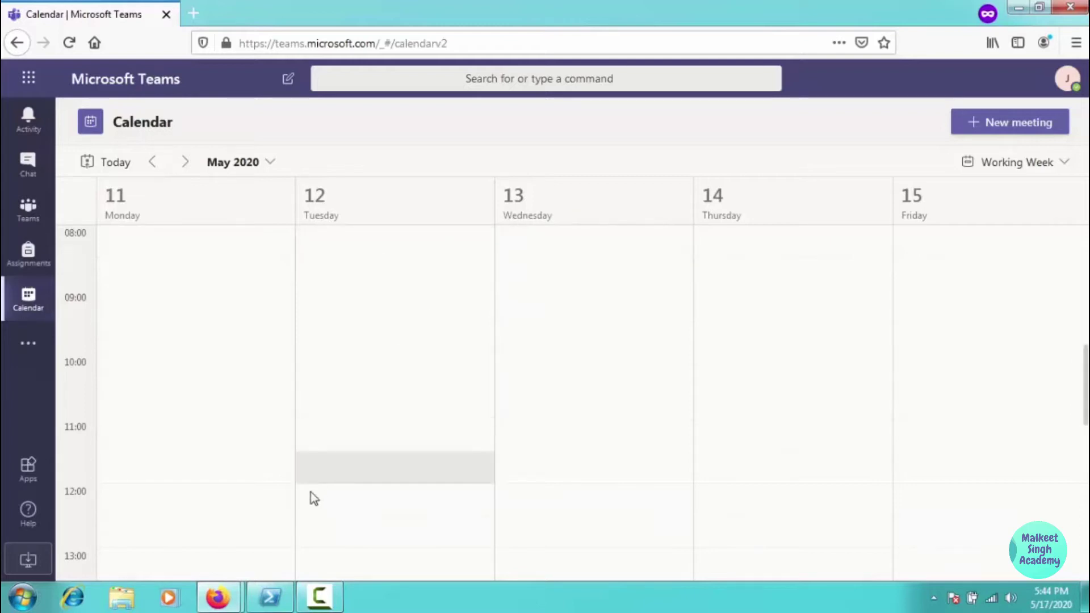
- Switch to the Windows PowerShell window, reposition it, and return to Microsoft Teams
click(271, 596)
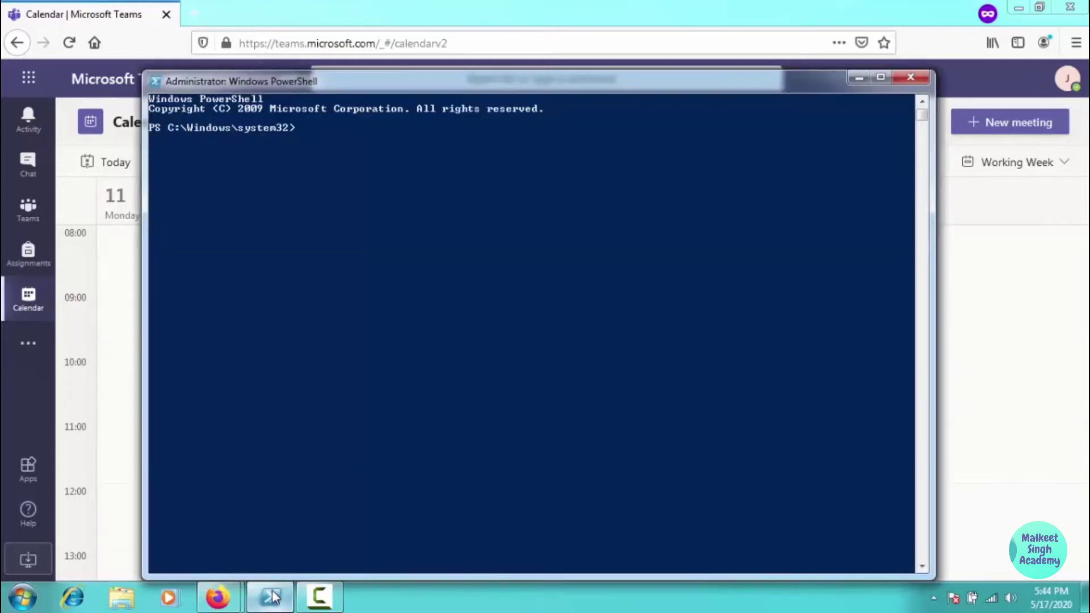
drag(411, 76, 463, 34)
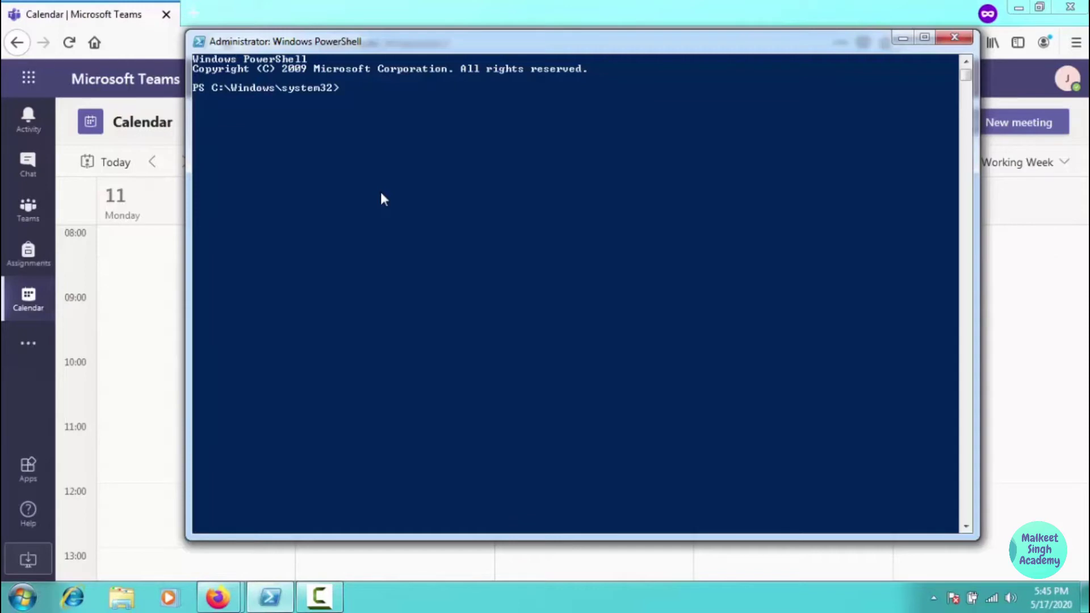
click(165, 301)
- Check the student account's Chat and Calendar sections and the additional apps available to it
click(46, 169)
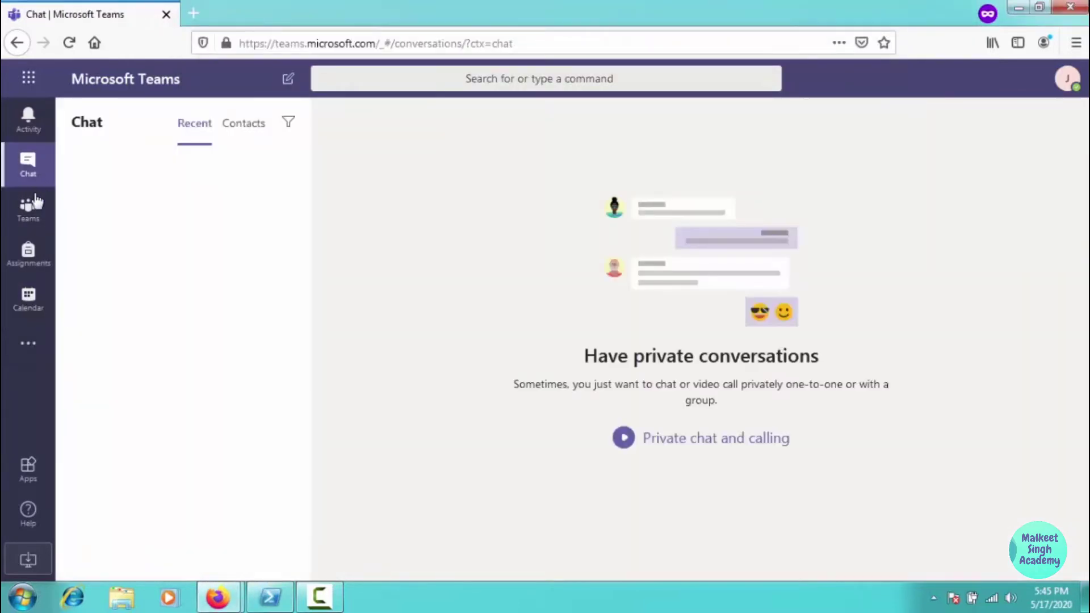
click(36, 303)
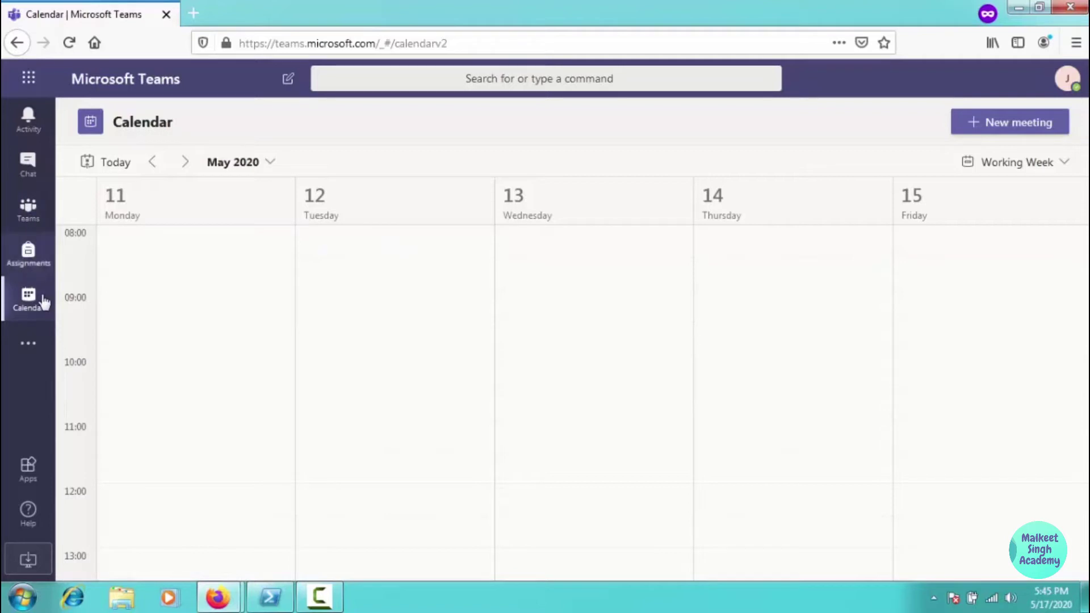
click(34, 161)
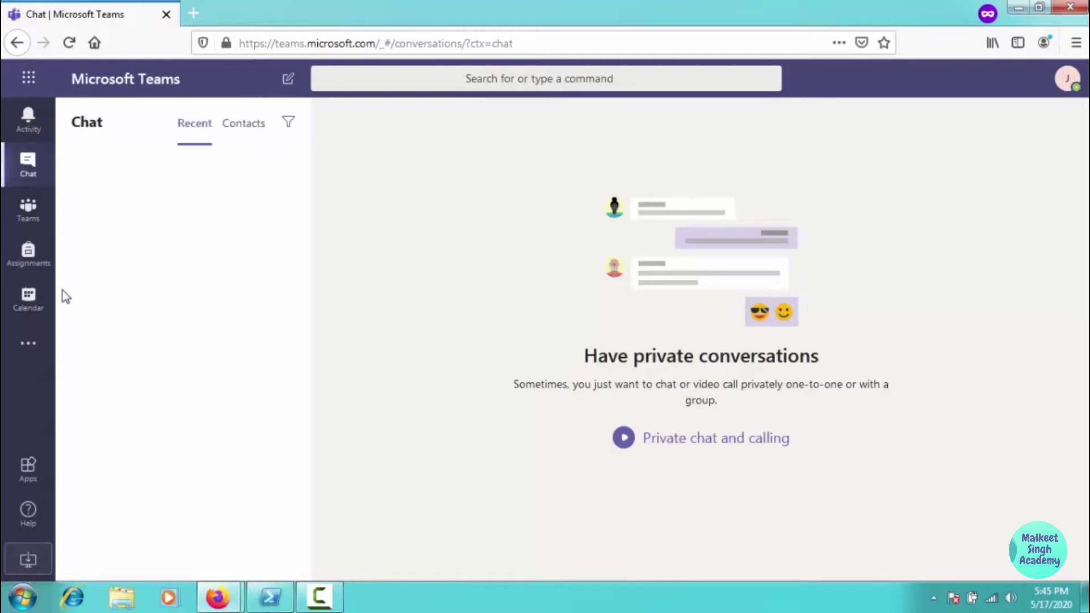
click(31, 295)
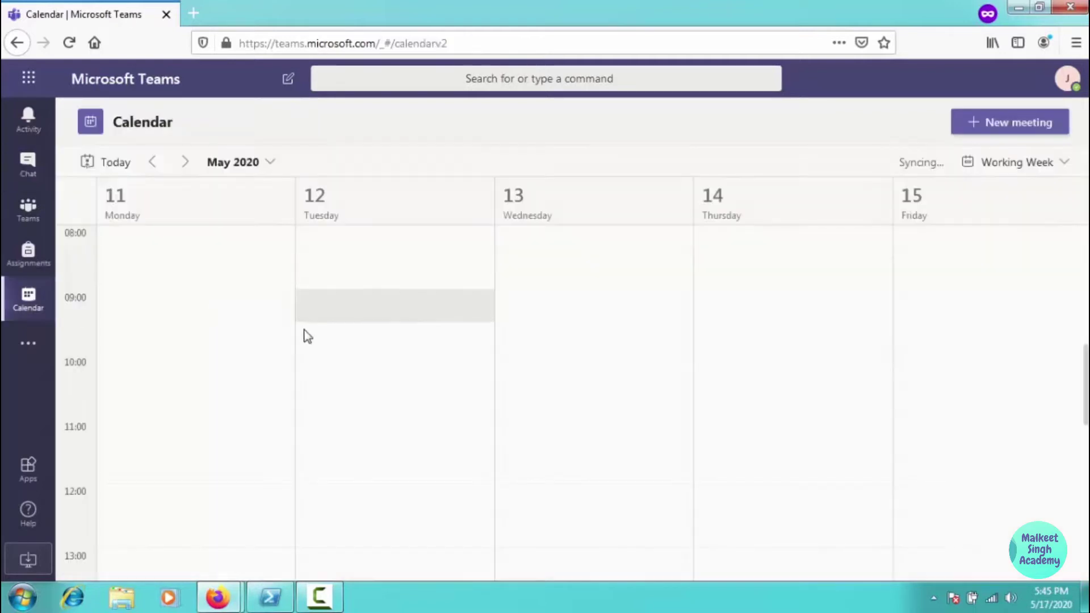
click(47, 345)
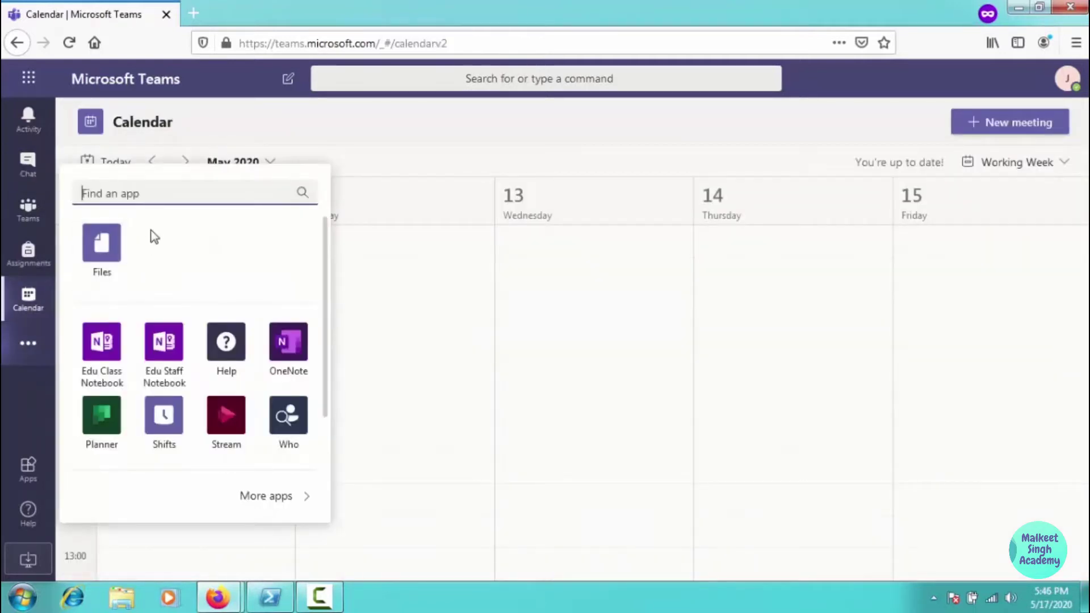
click(393, 169)
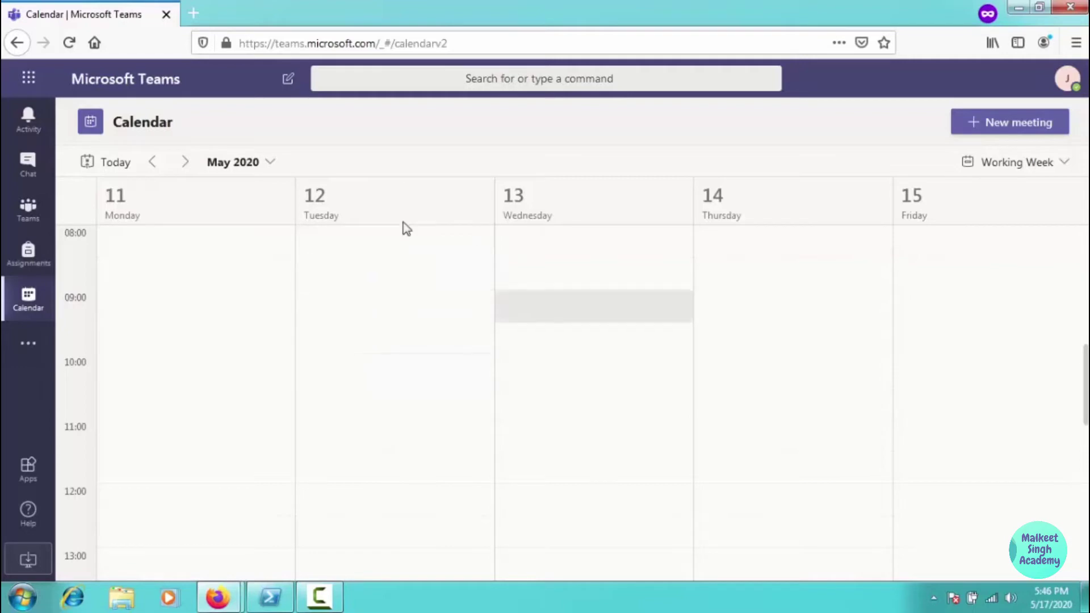
- Switch to the Microsoft 365 admin center window and examine the active users with their usernames and licenses
mouse_move(217, 597)
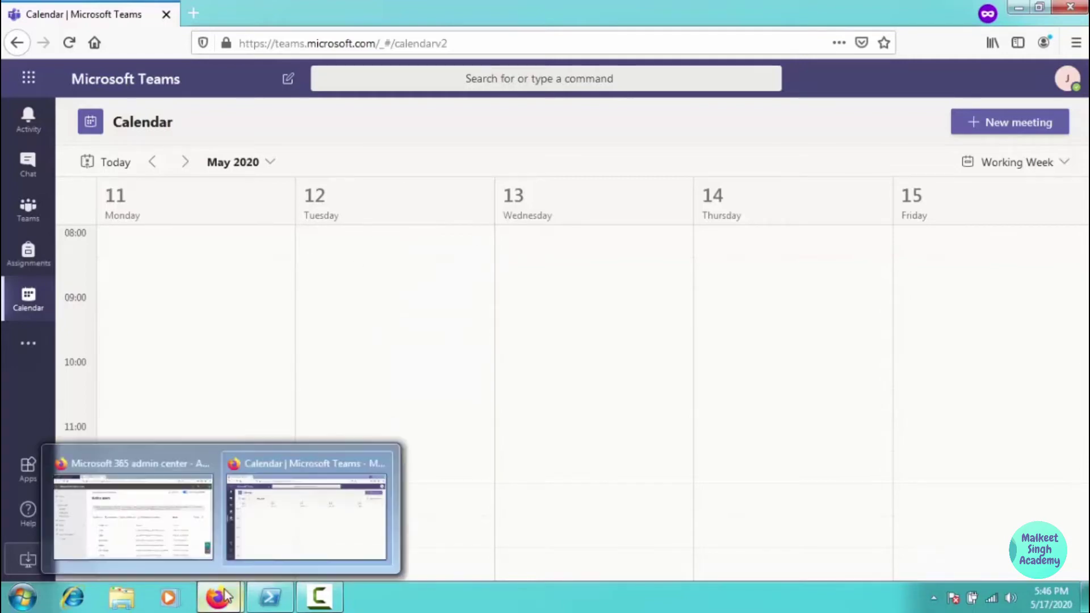
click(139, 510)
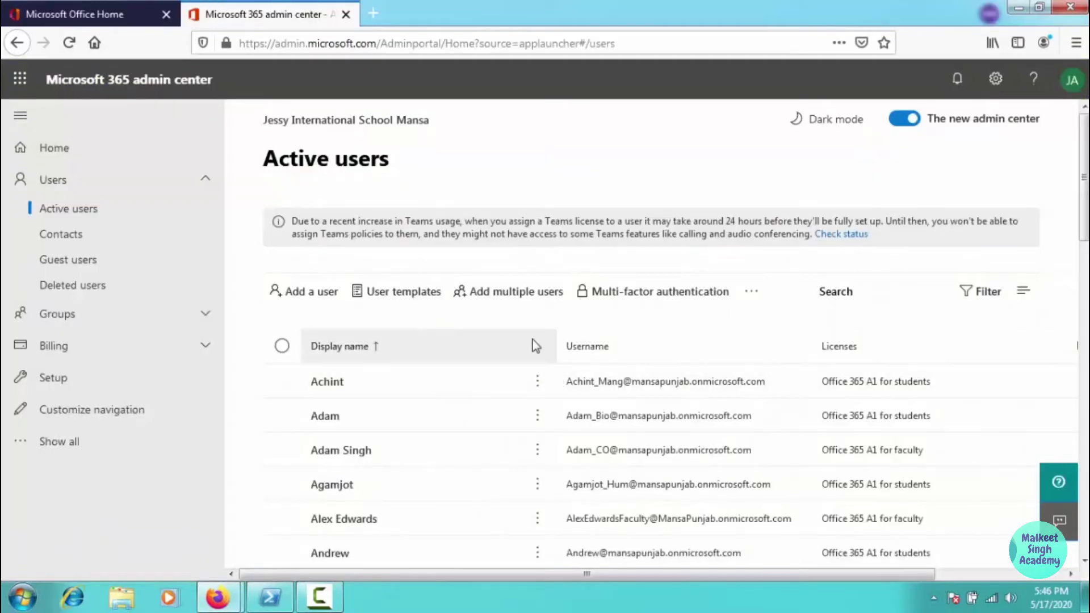
scroll(535, 345, down, 2)
scroll(535, 346, down, 3)
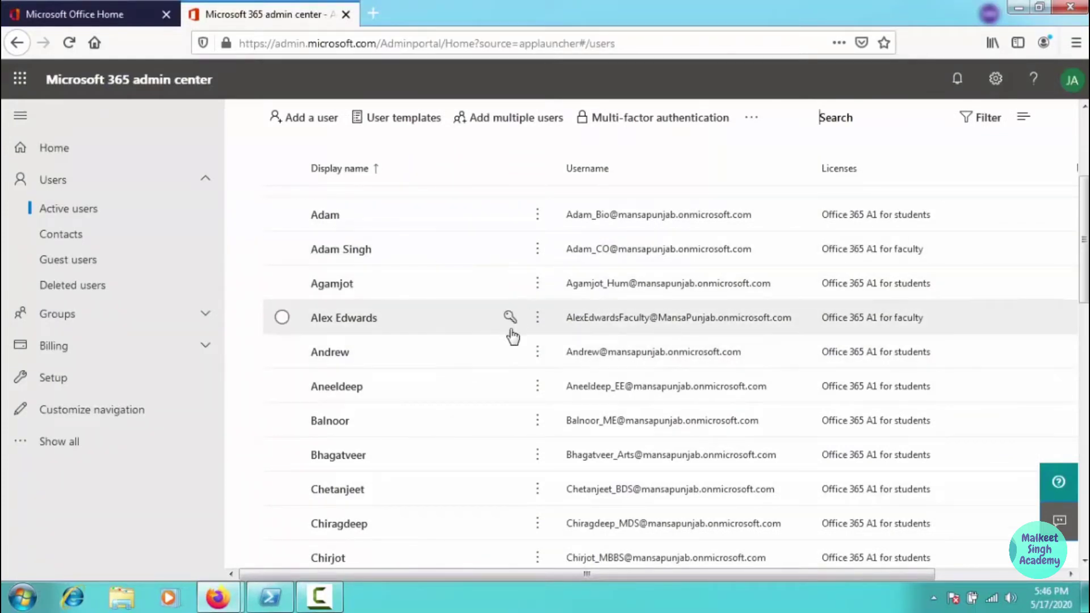
scroll(445, 345, up, 5)
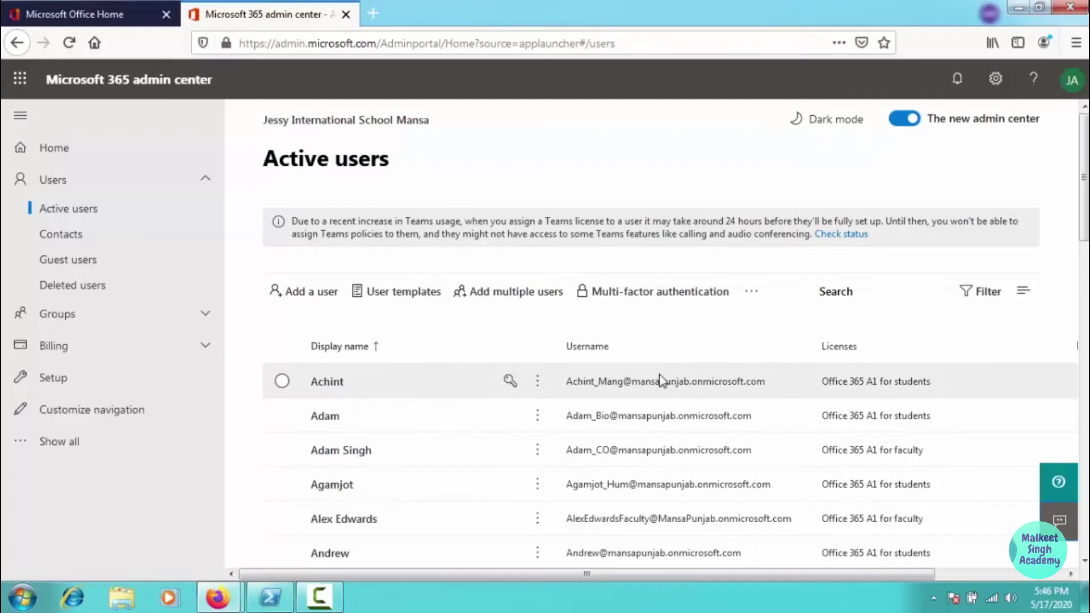
scroll(666, 382, down, 2)
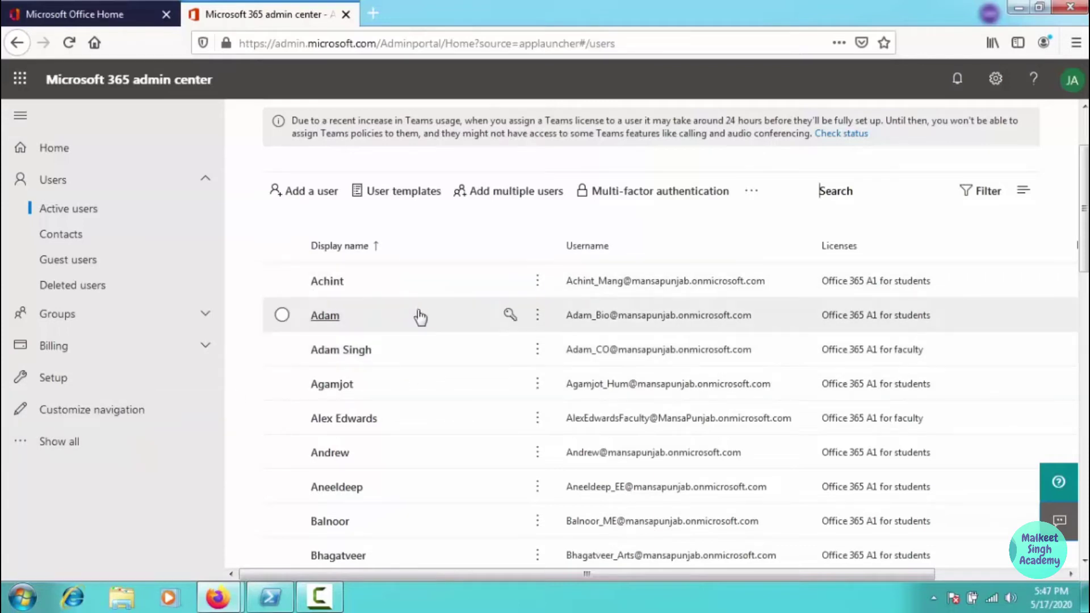
click(270, 596)
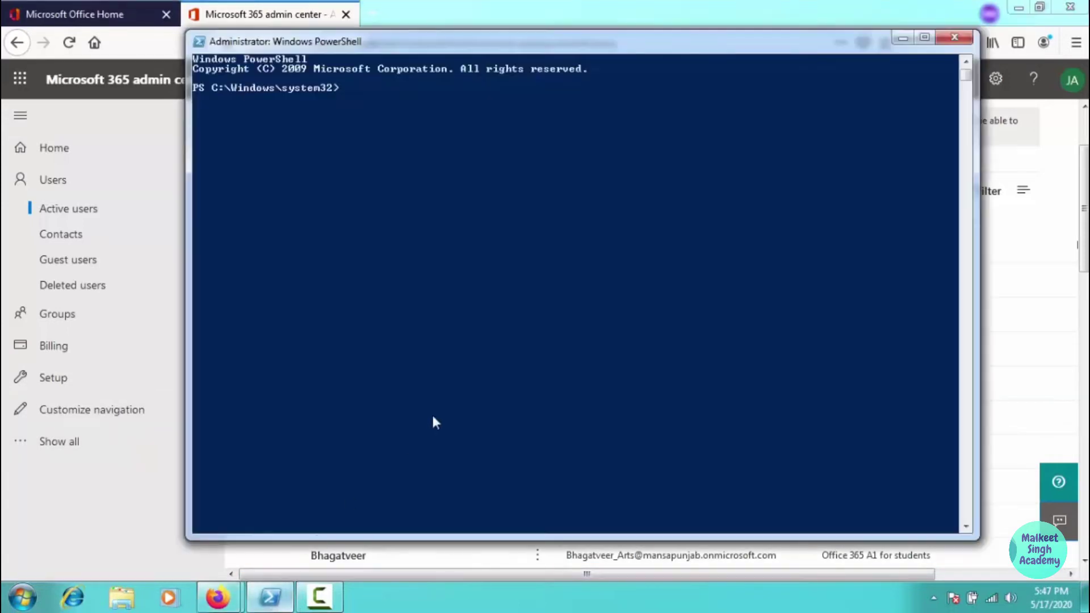
click(901, 38)
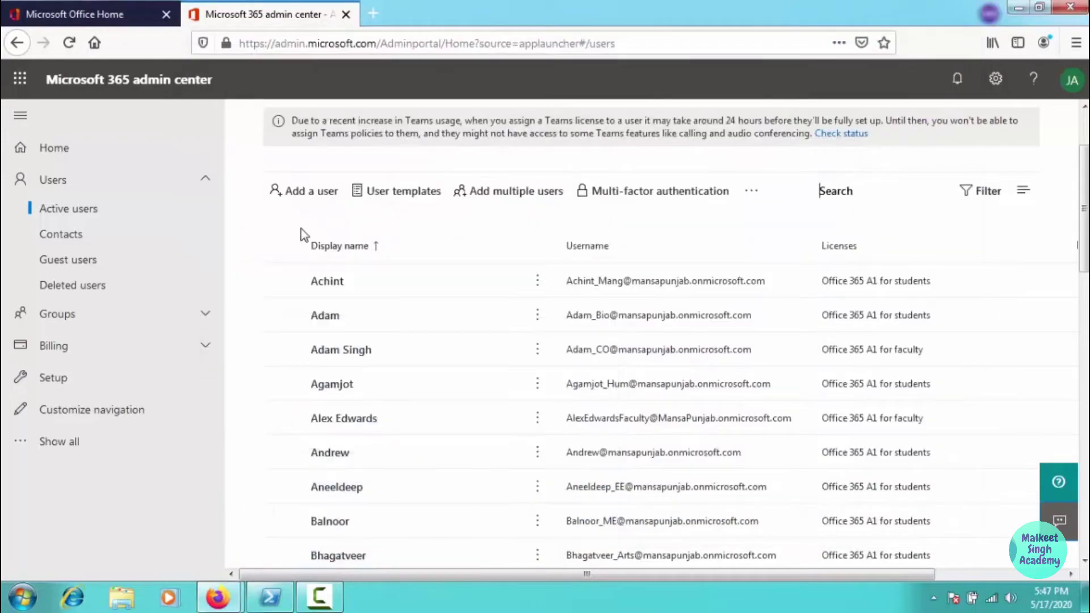
- Expand the full admin navigation and open the Teams admin center
click(125, 445)
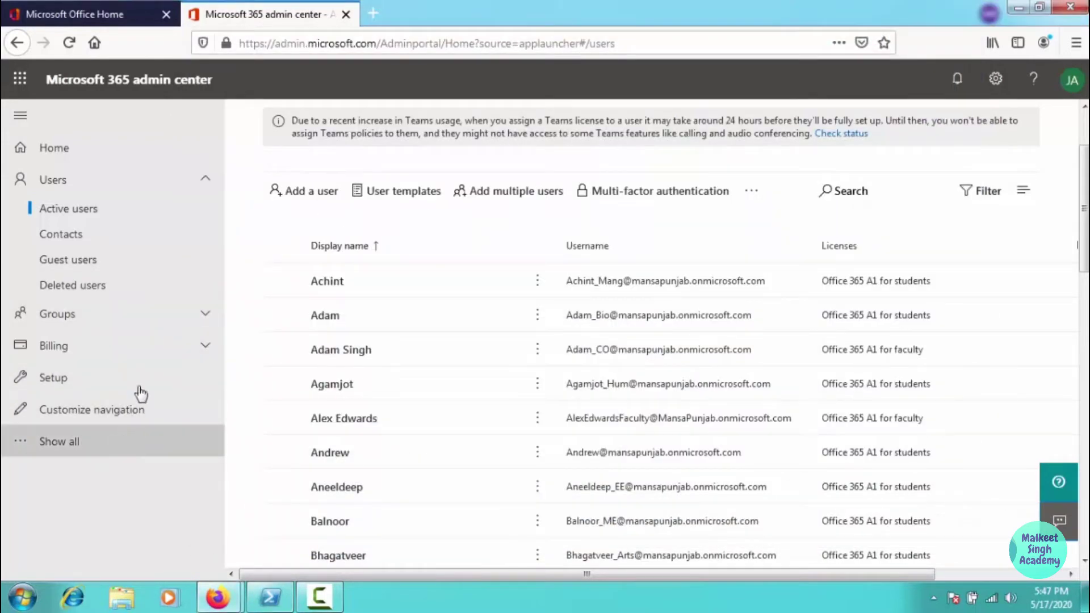
scroll(148, 335, down, 3)
scroll(149, 315, up, 2)
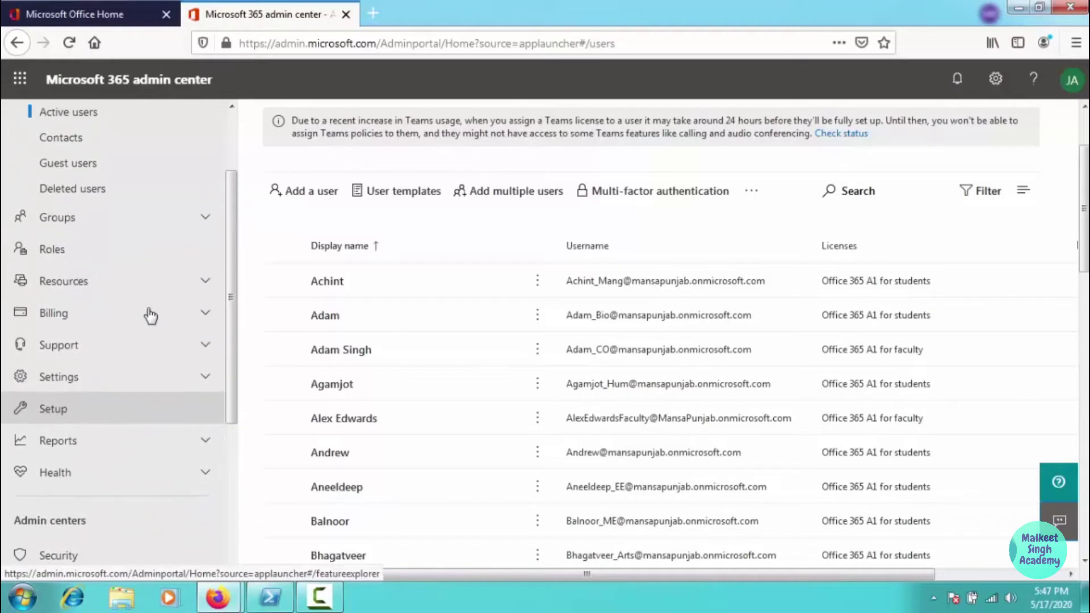
scroll(146, 312, down, 4)
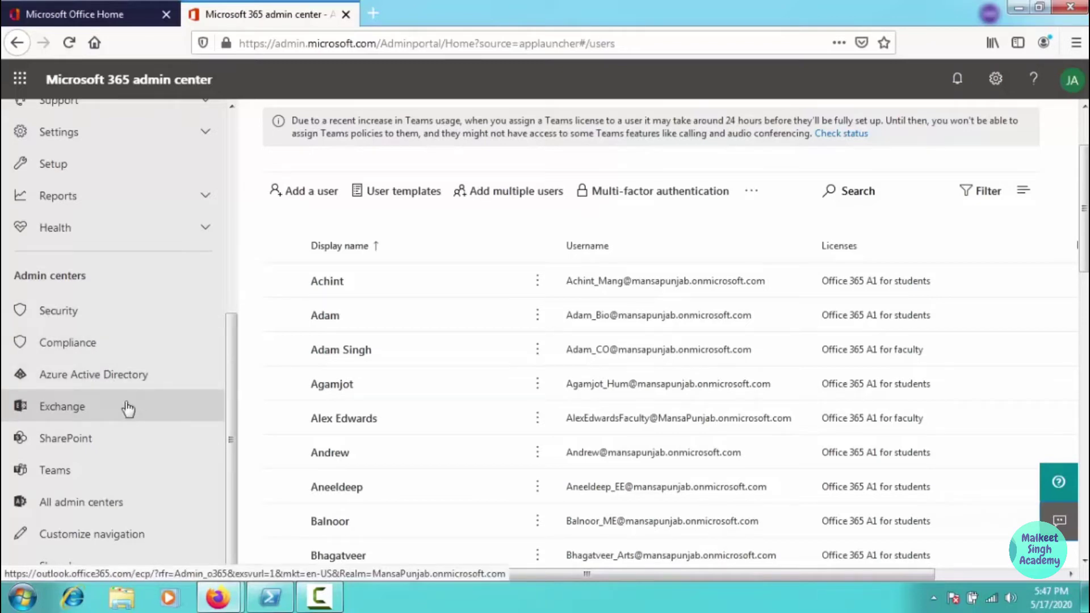
click(100, 473)
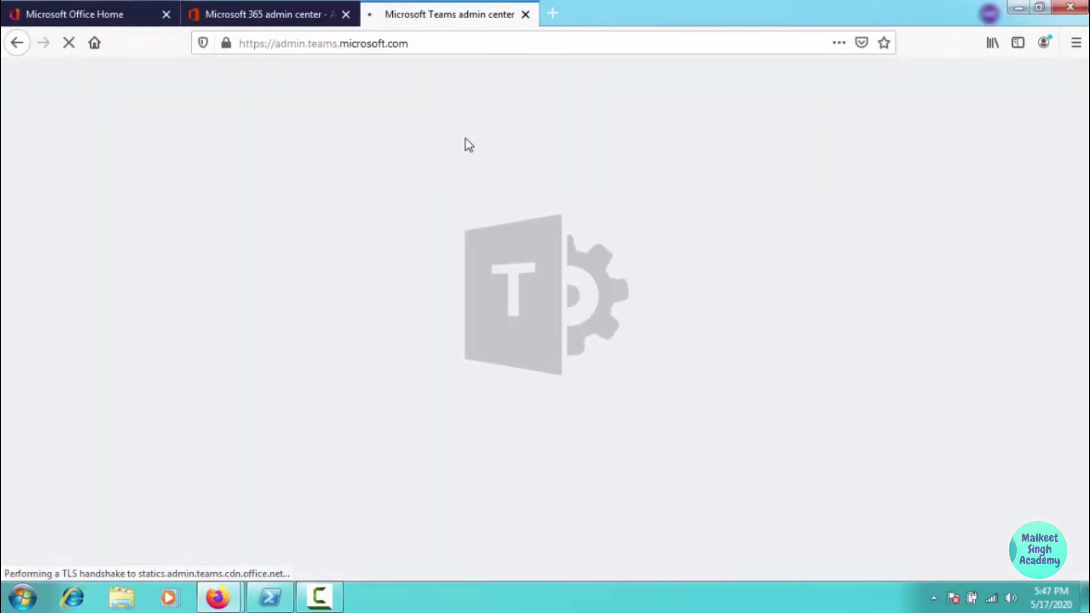
- Examine the management sections offered in the Teams admin center, including meetings, messaging policies and policy packages
scroll(205, 192, down, 1)
scroll(206, 171, up, 1)
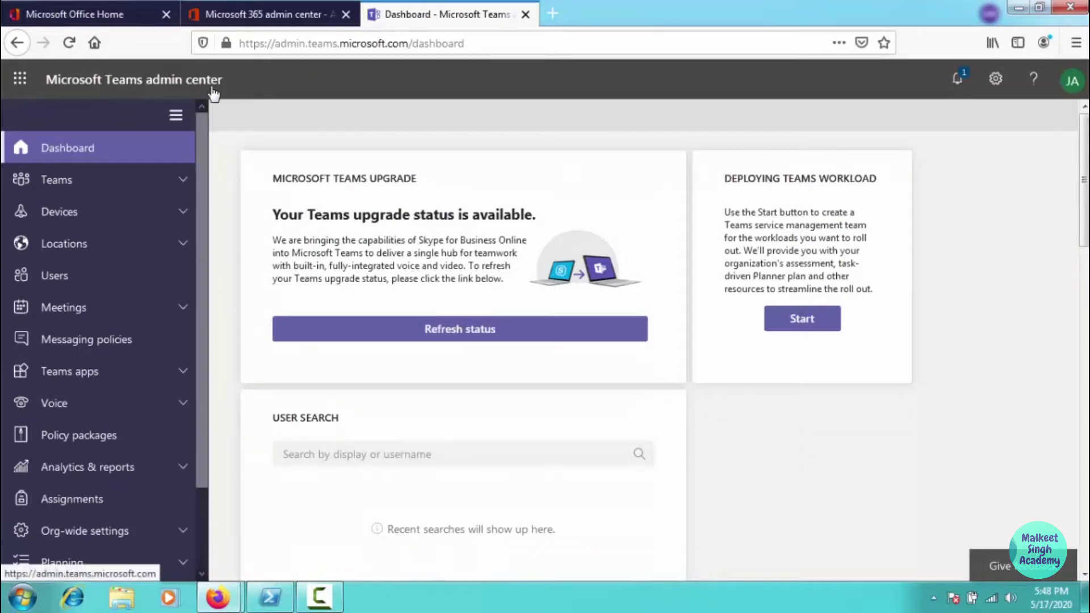
scroll(203, 207, down, 1)
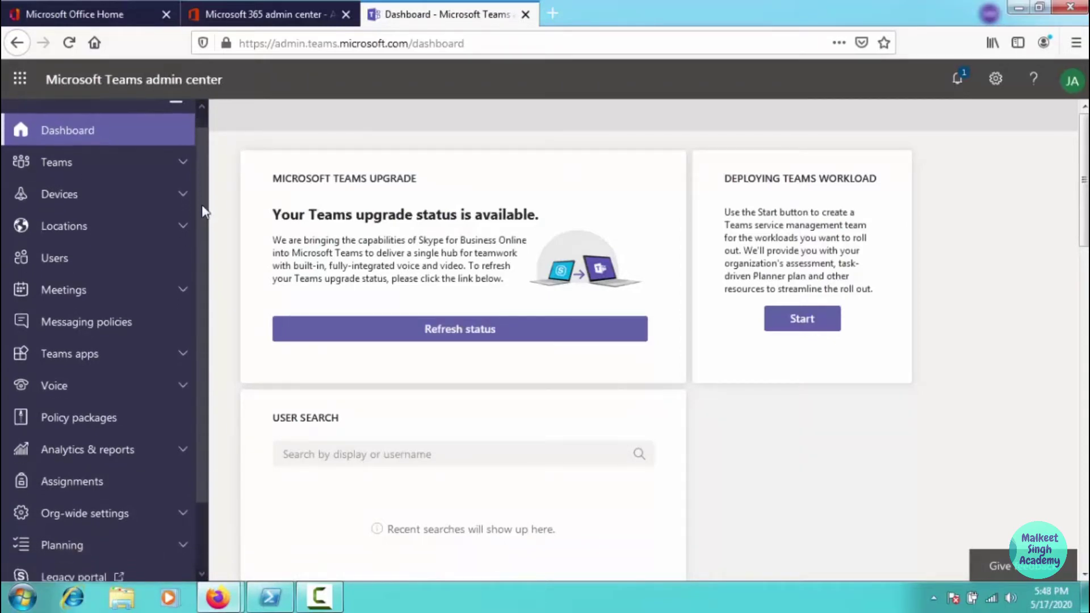
scroll(204, 214, down, 4)
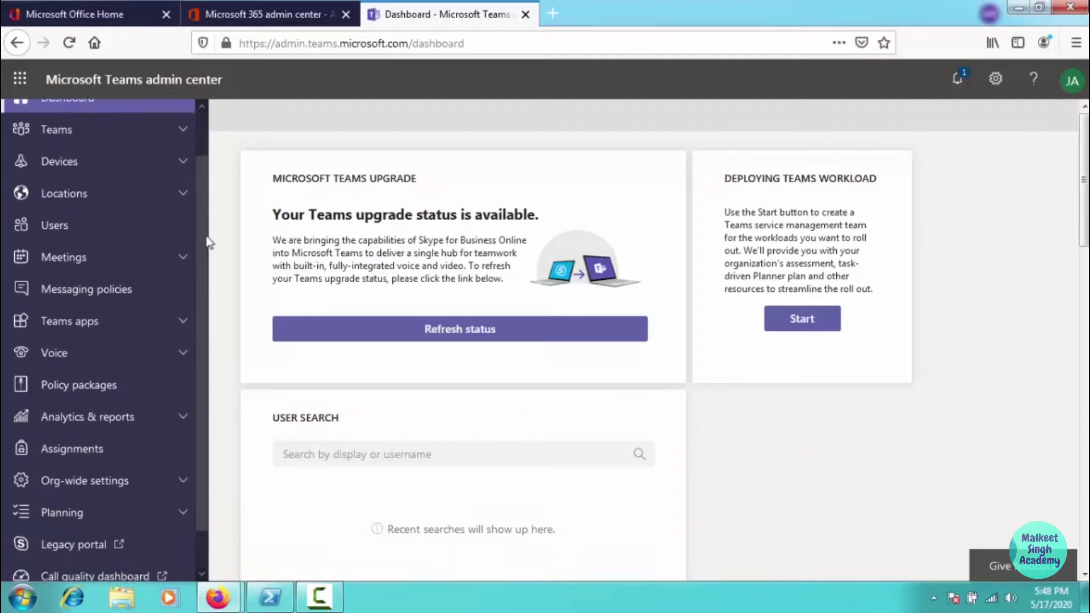
scroll(207, 205, up, 5)
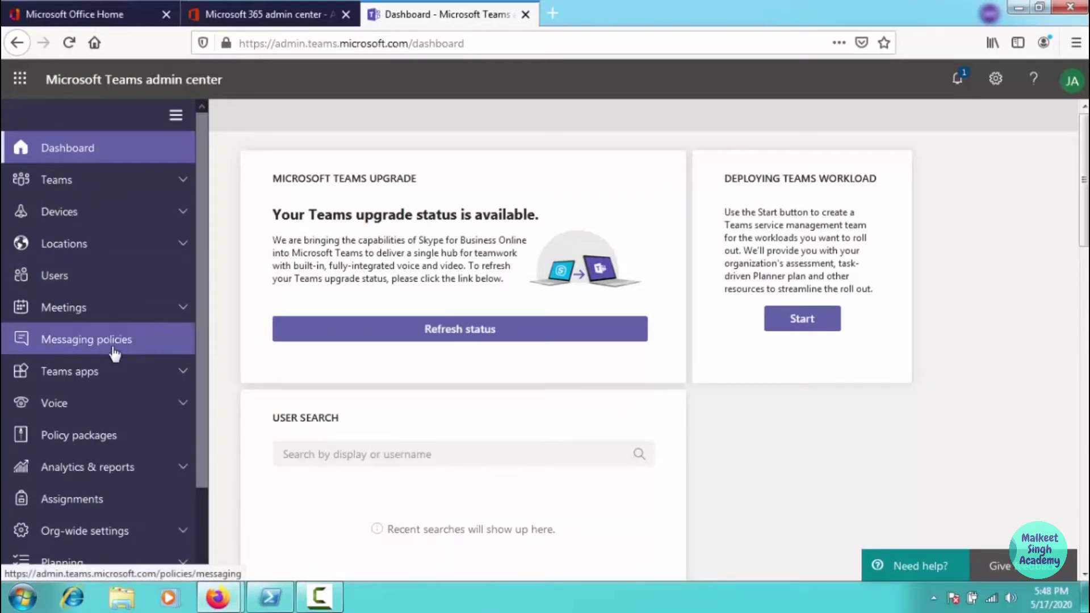
scroll(108, 349, down, 5)
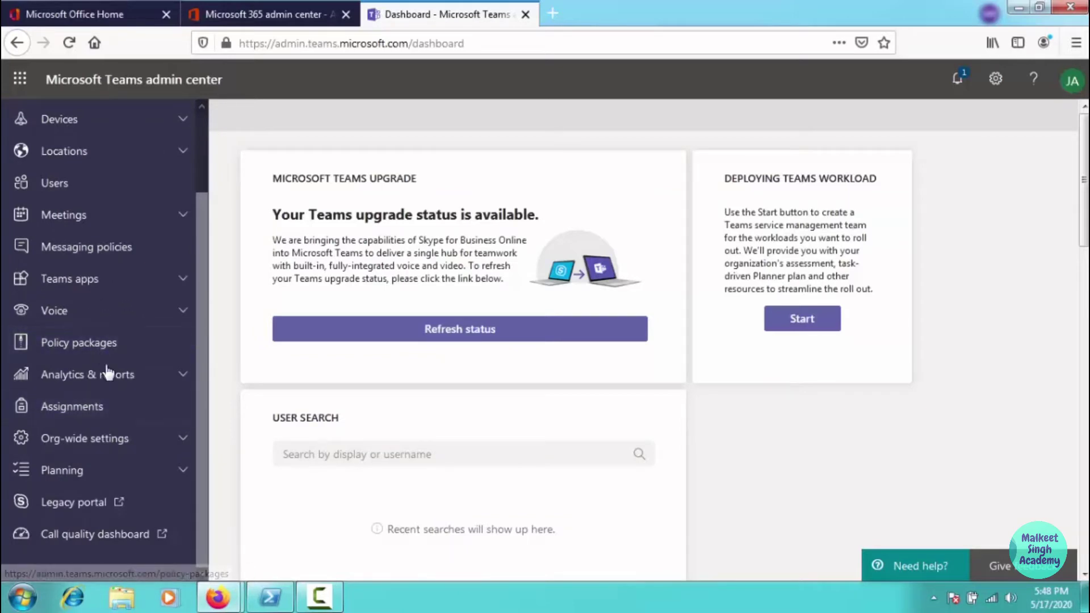
scroll(108, 372, up, 3)
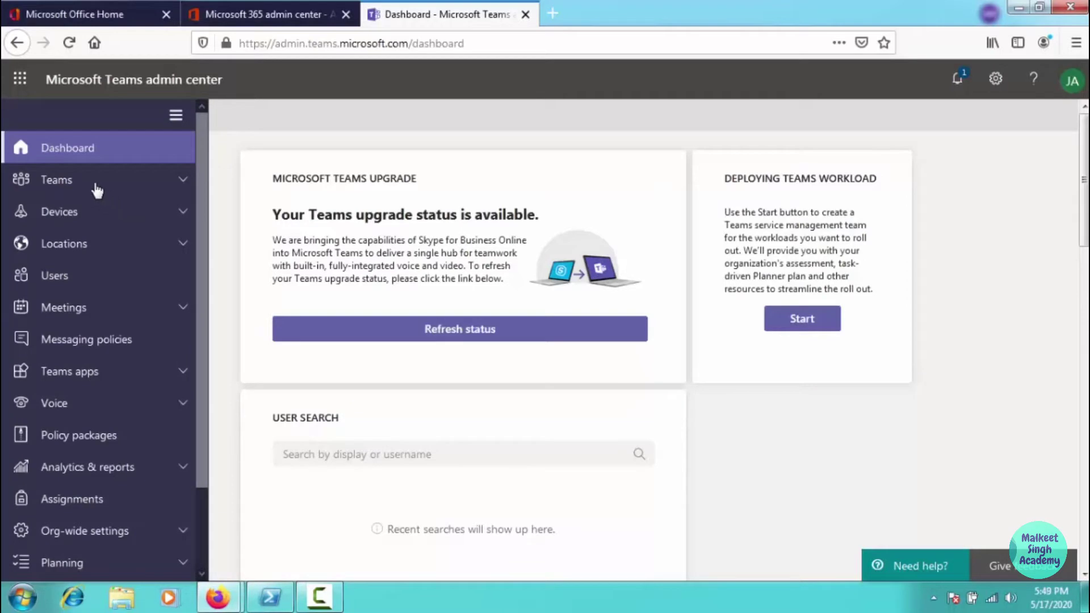
- Open the Teams admin center's Users page and compare its list with the active users in the Microsoft 365 admin center
click(100, 279)
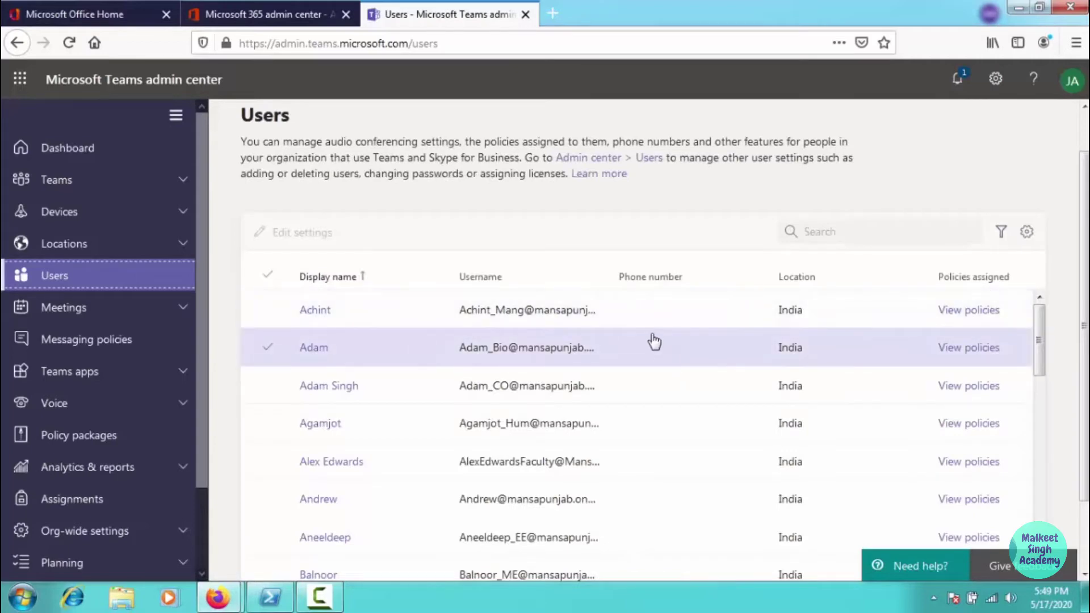
click(267, 14)
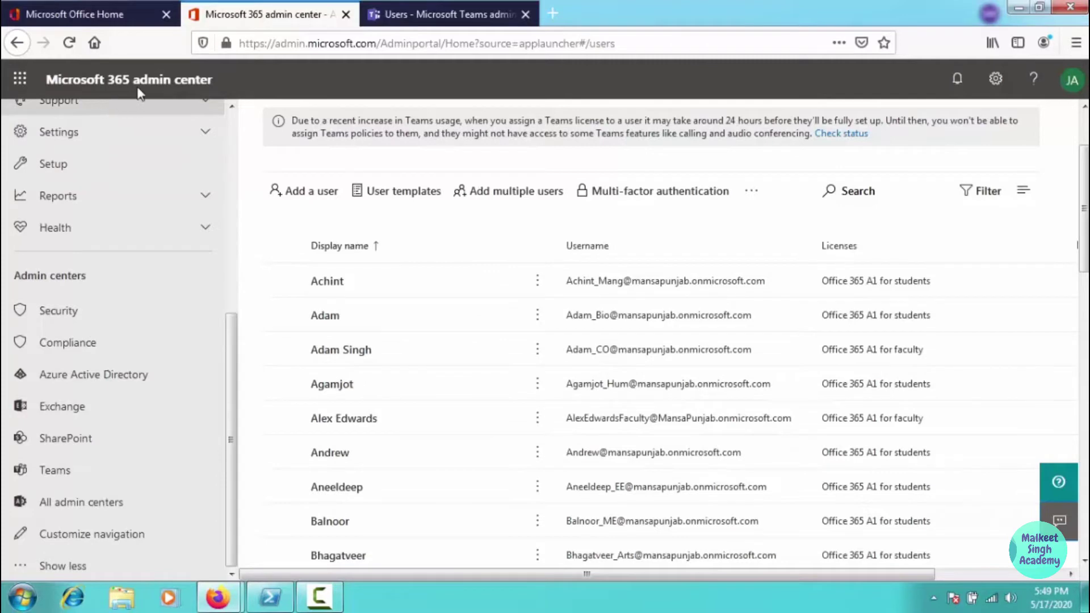
click(430, 17)
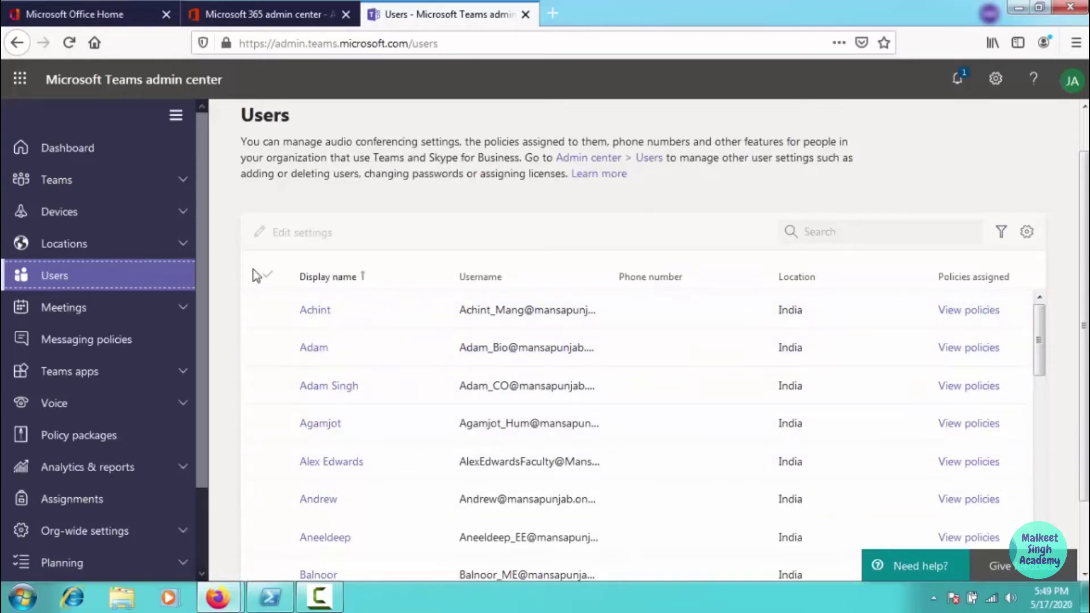
- Select a faculty user in the Teams user list and check that user's license in the Microsoft 365 admin center
click(118, 278)
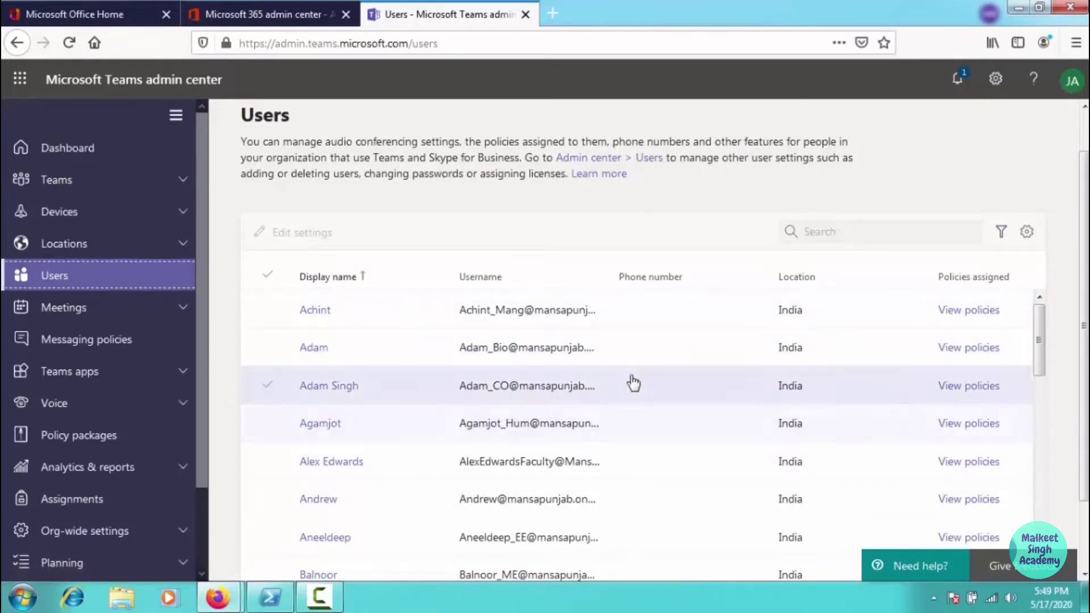
scroll(634, 369, down, 15)
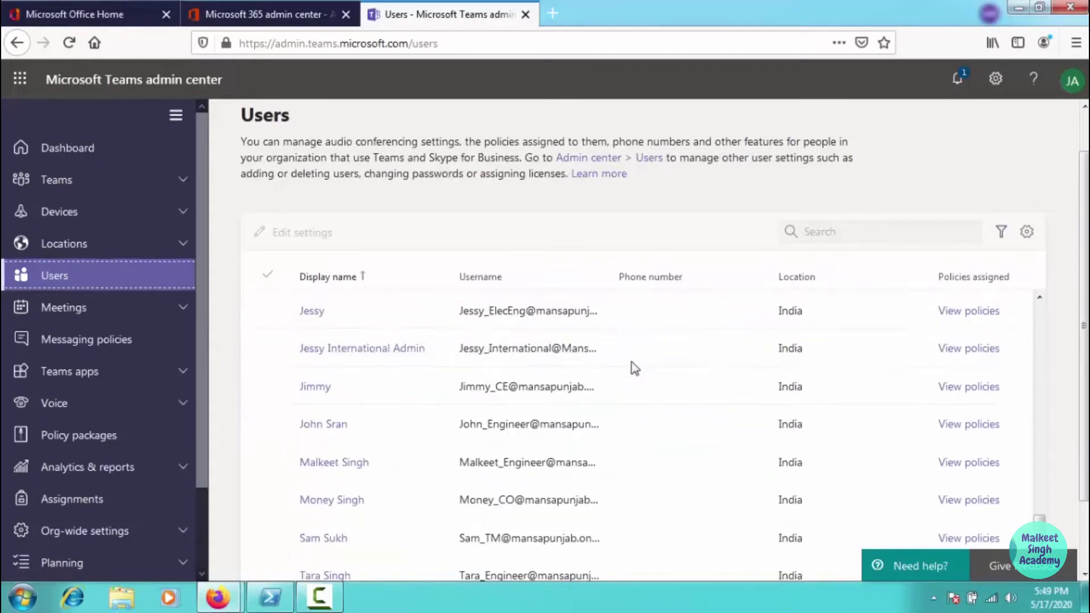
scroll(634, 420, up, 15)
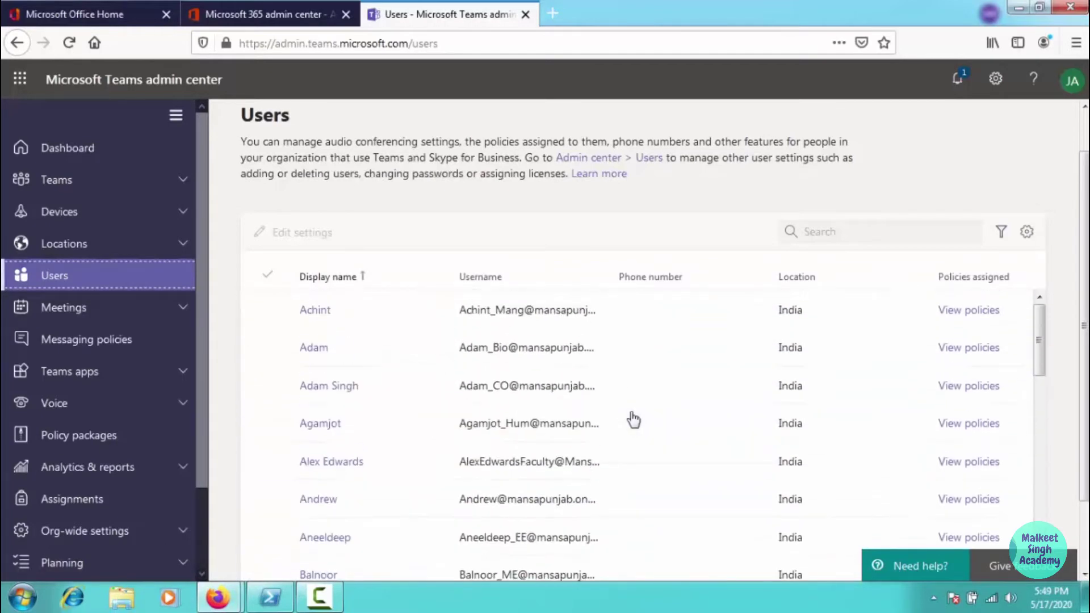
scroll(331, 375, down, 2)
click(331, 375)
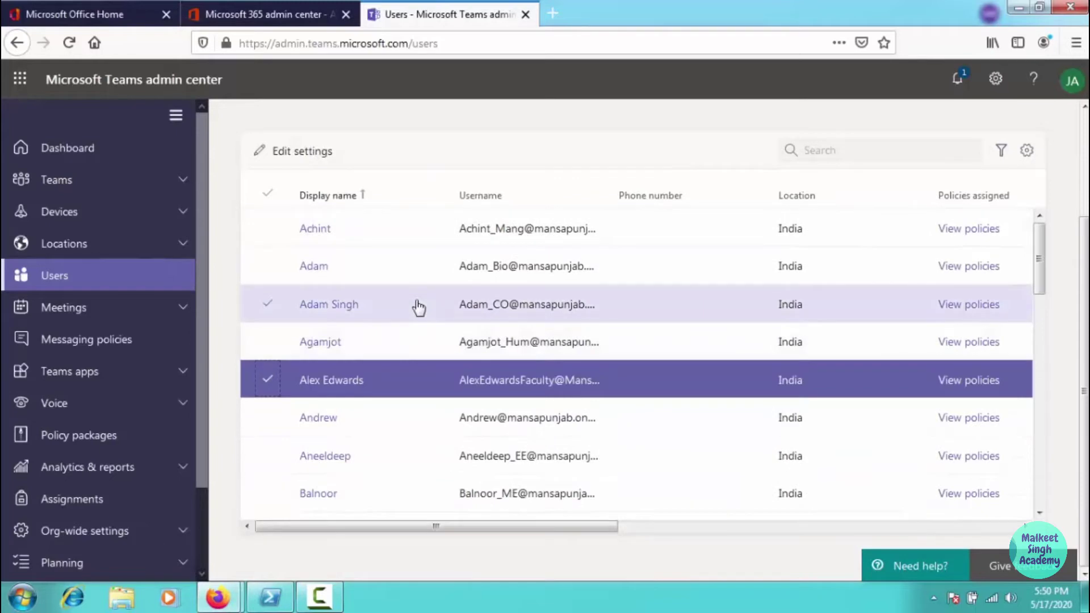
click(295, 14)
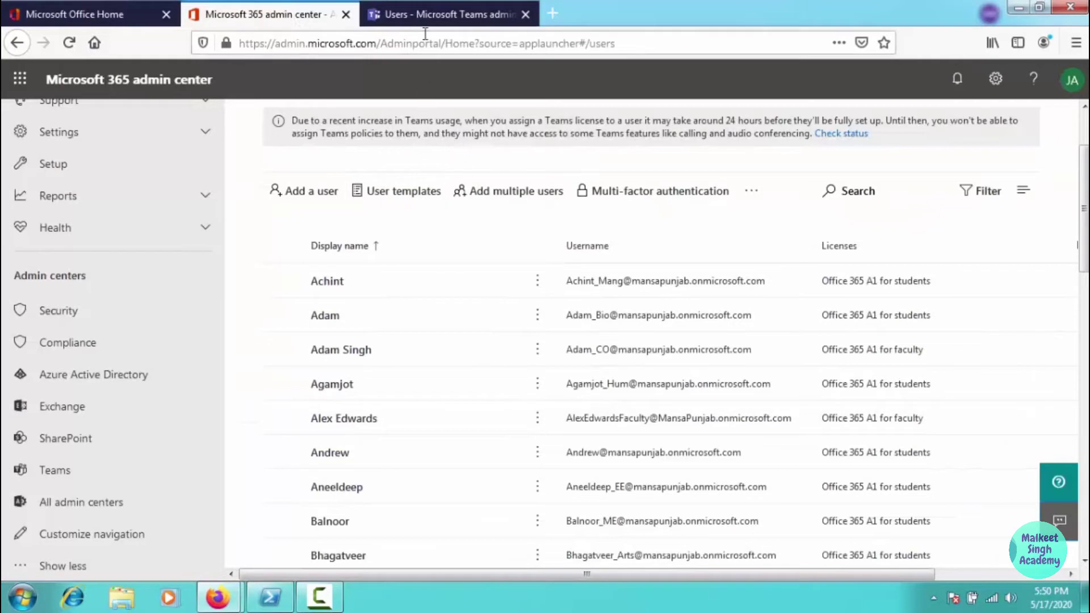
- Return to the Teams admin center and examine all policies assigned to the selected faculty user
click(455, 12)
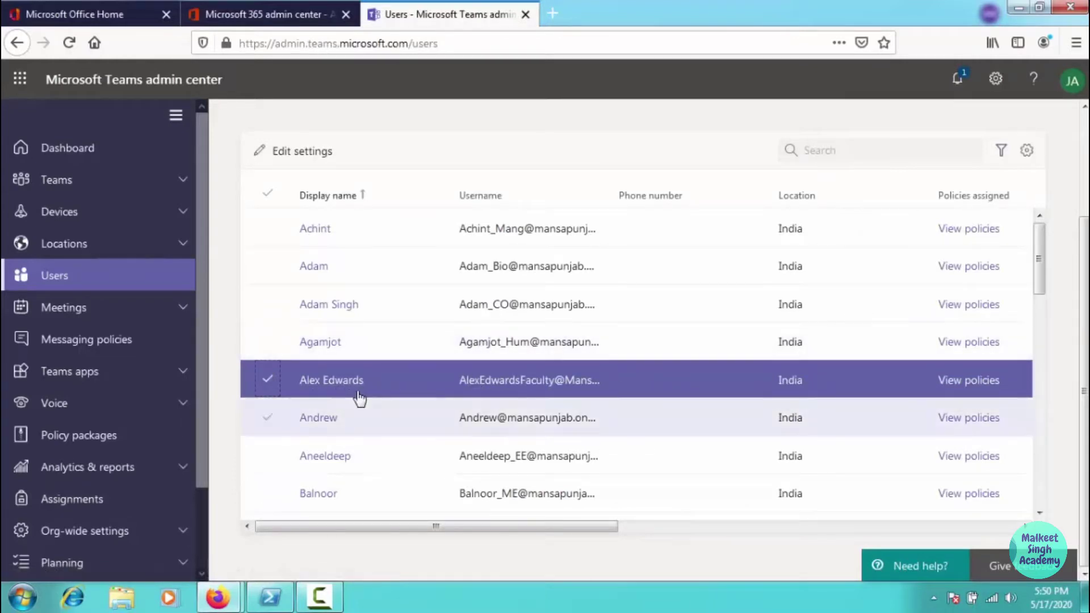
click(957, 381)
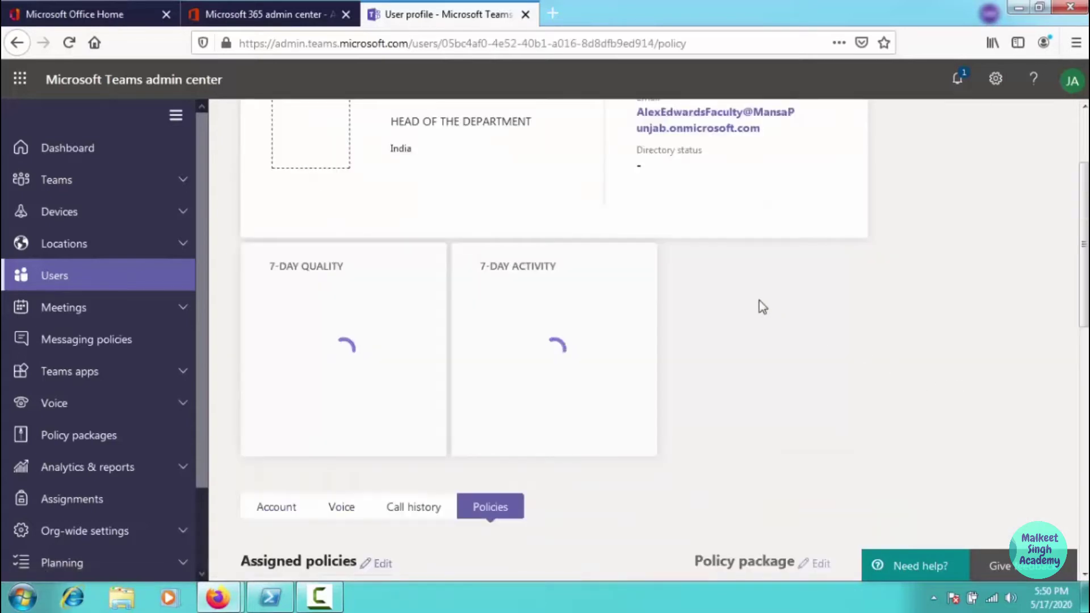
scroll(709, 305, down, 6)
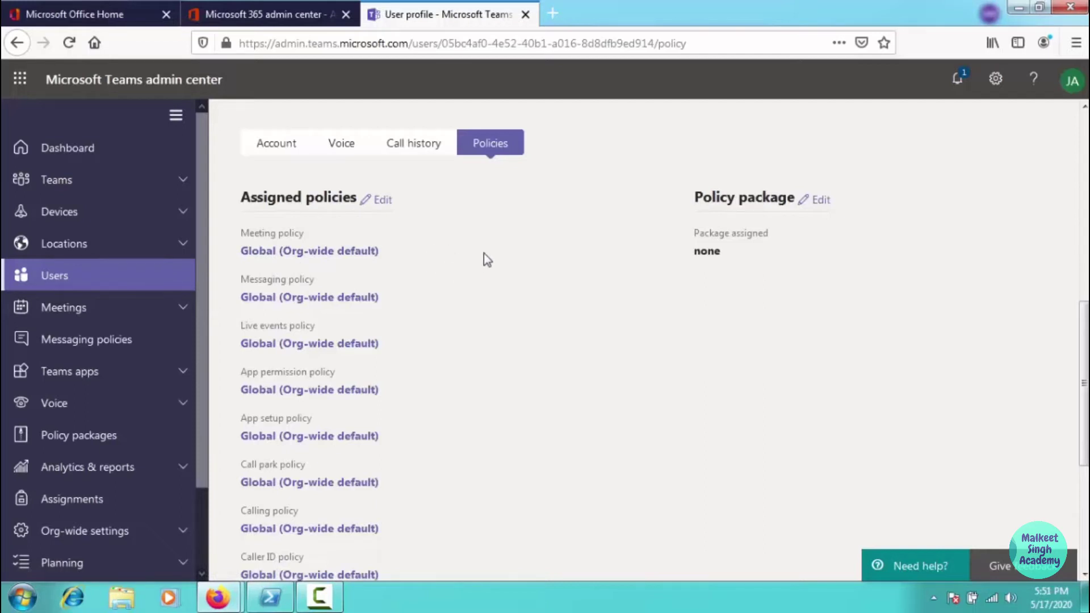
scroll(484, 253, down, 3)
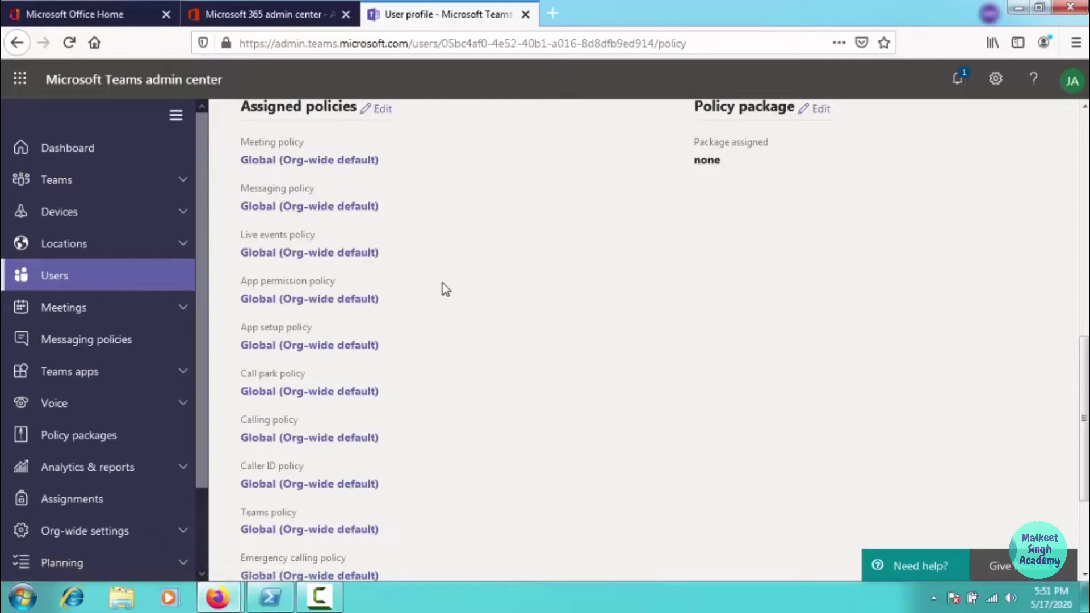
scroll(446, 290, down, 3)
scroll(449, 297, down, 2)
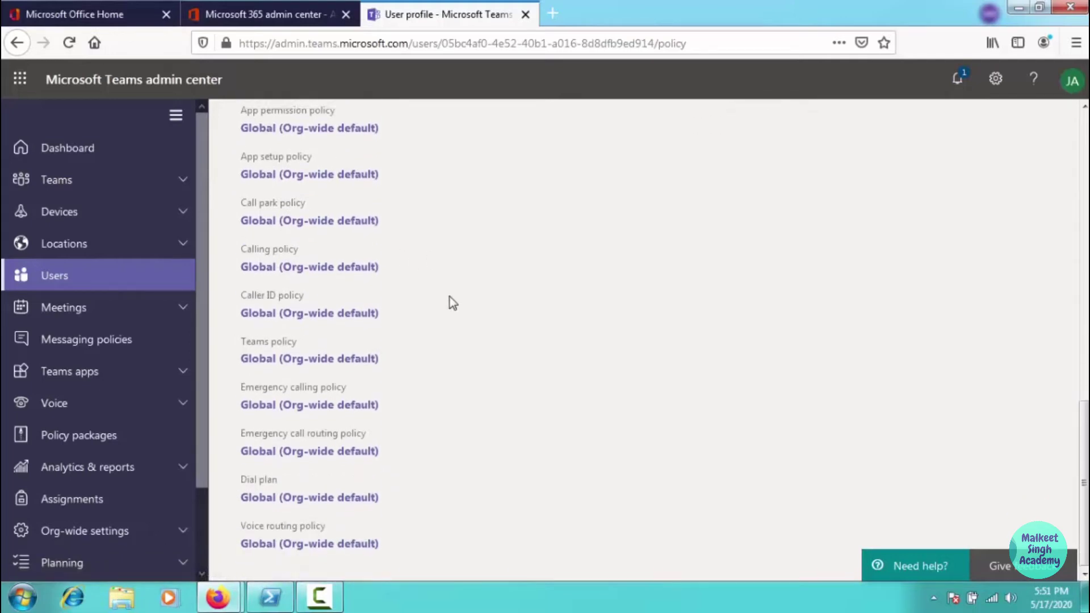
scroll(452, 299, up, 15)
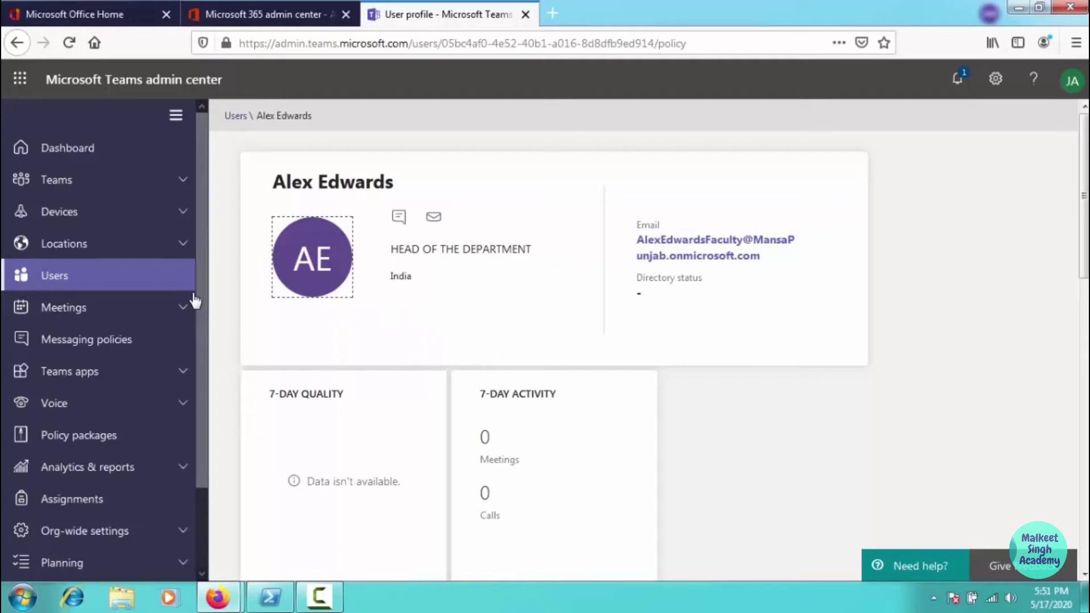
- Open the Meeting policies page and examine its summary and the list of default and custom policies
scroll(198, 289, down, 1)
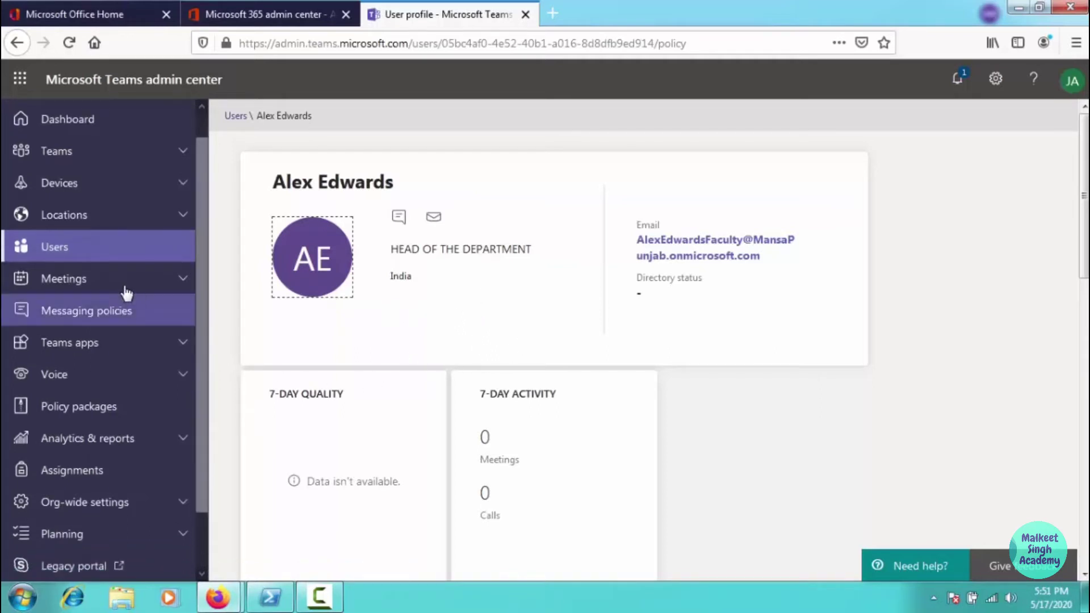
click(99, 284)
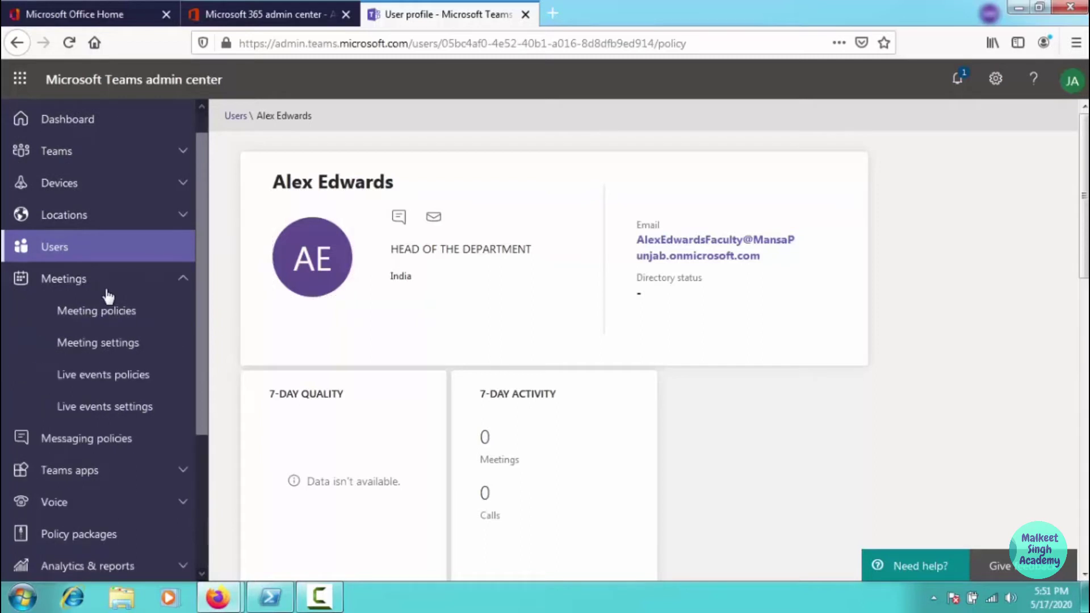
click(119, 322)
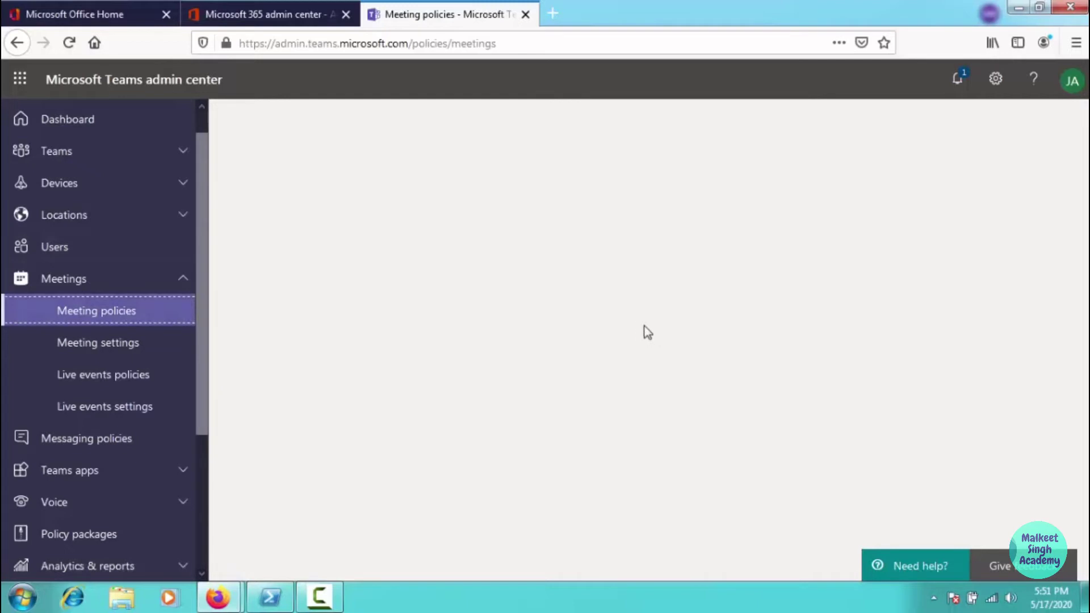
scroll(522, 289, down, 3)
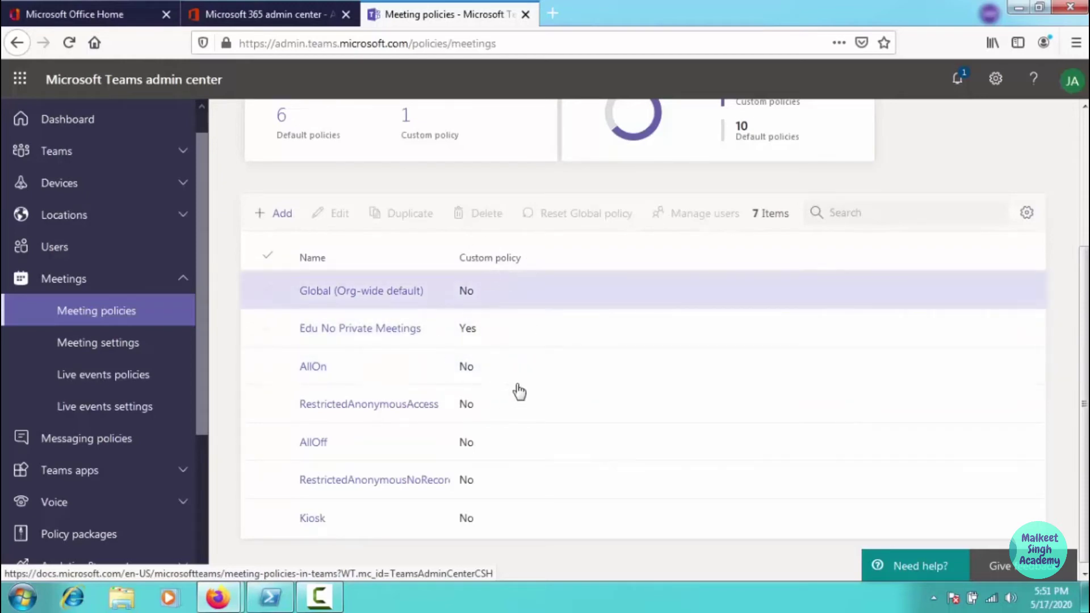
scroll(573, 336, up, 2)
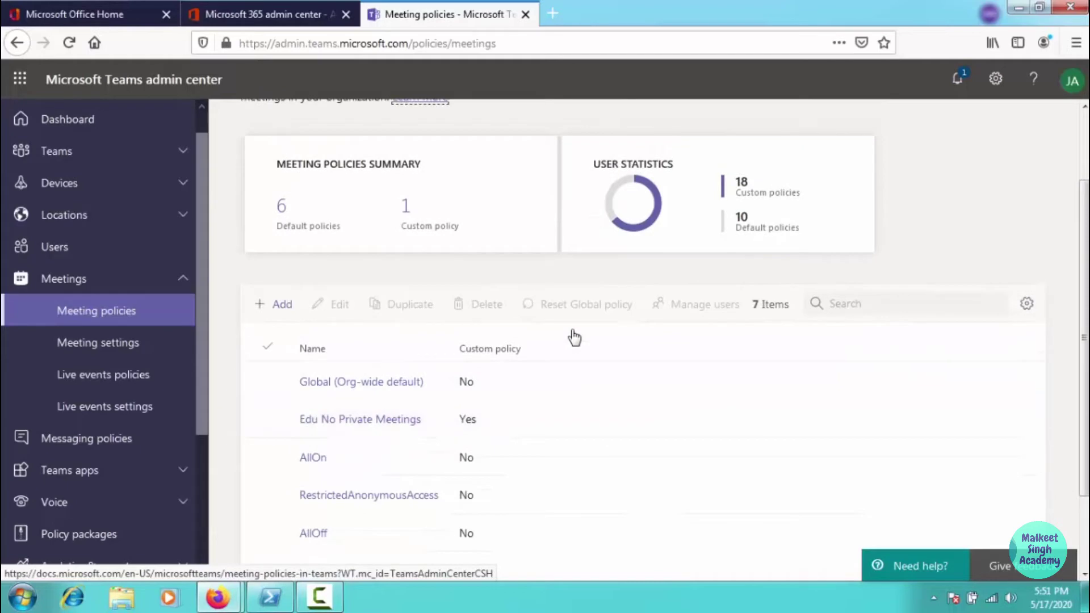
scroll(599, 305, down, 2)
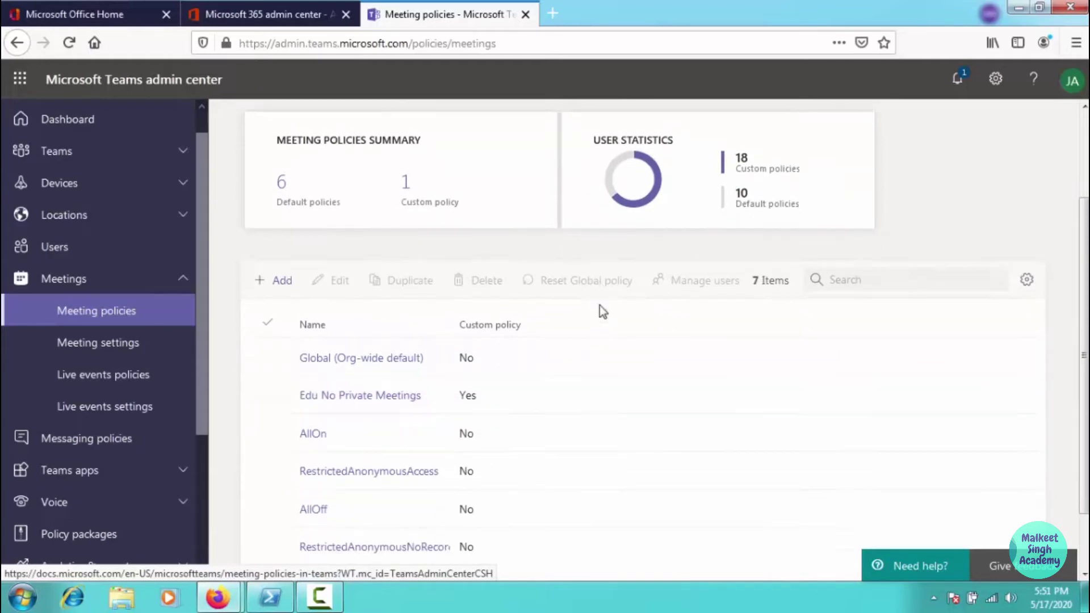
- Open the Global (Org-wide default) meeting policy, review its settings and look up the documentation for the General section
click(339, 288)
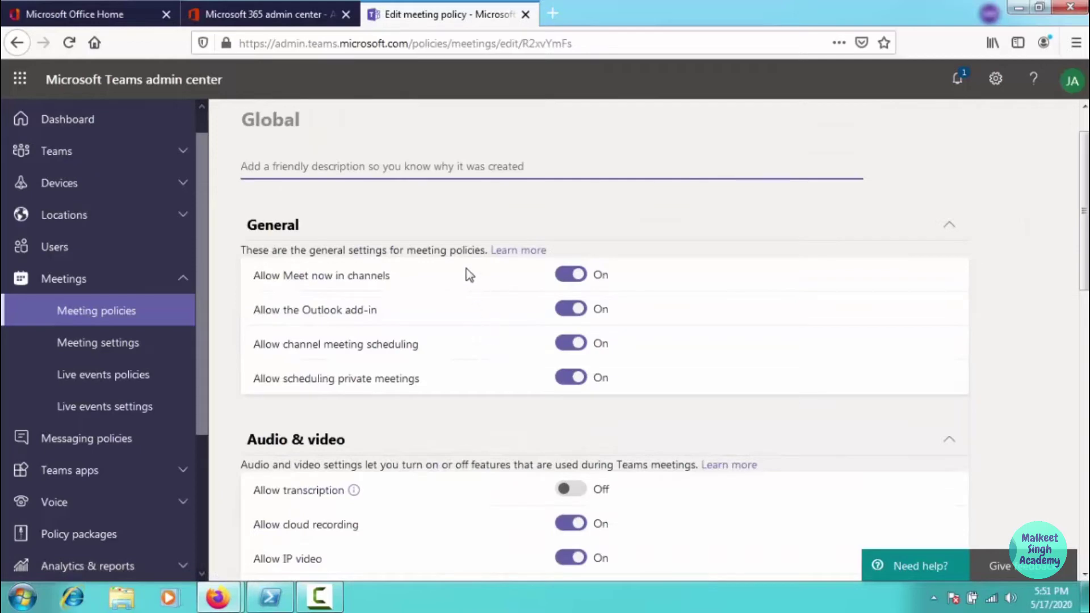
scroll(489, 321, down, 2)
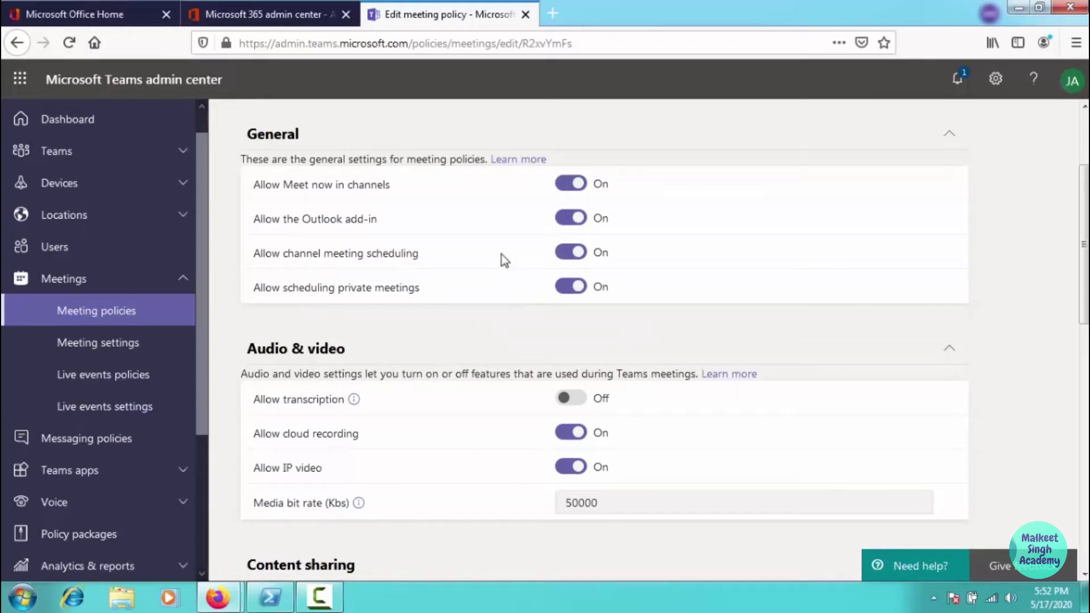
scroll(500, 261, down, 2)
scroll(498, 336, up, 4)
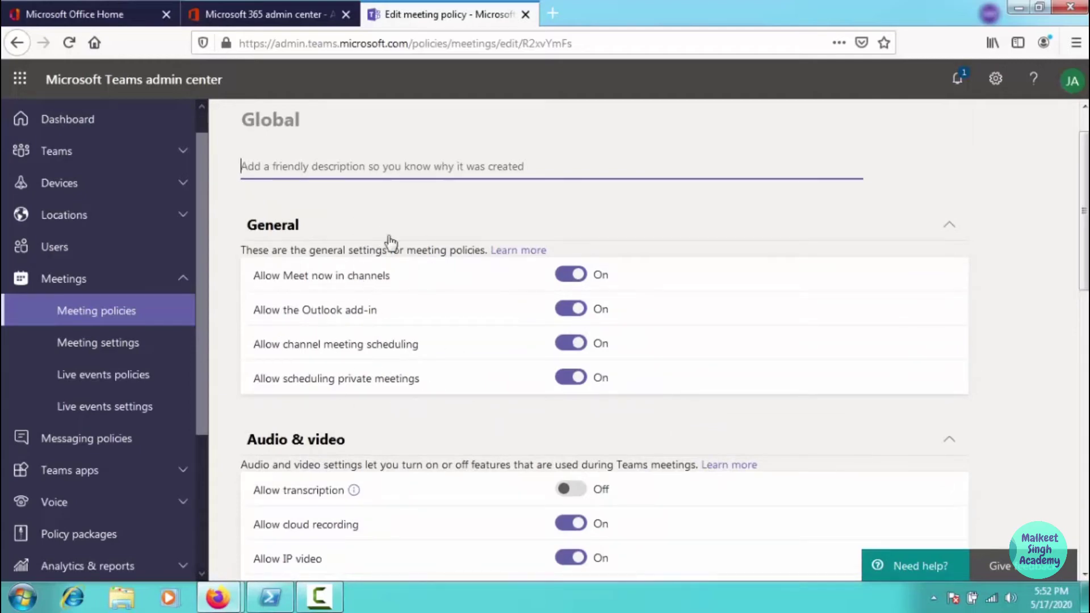
click(518, 254)
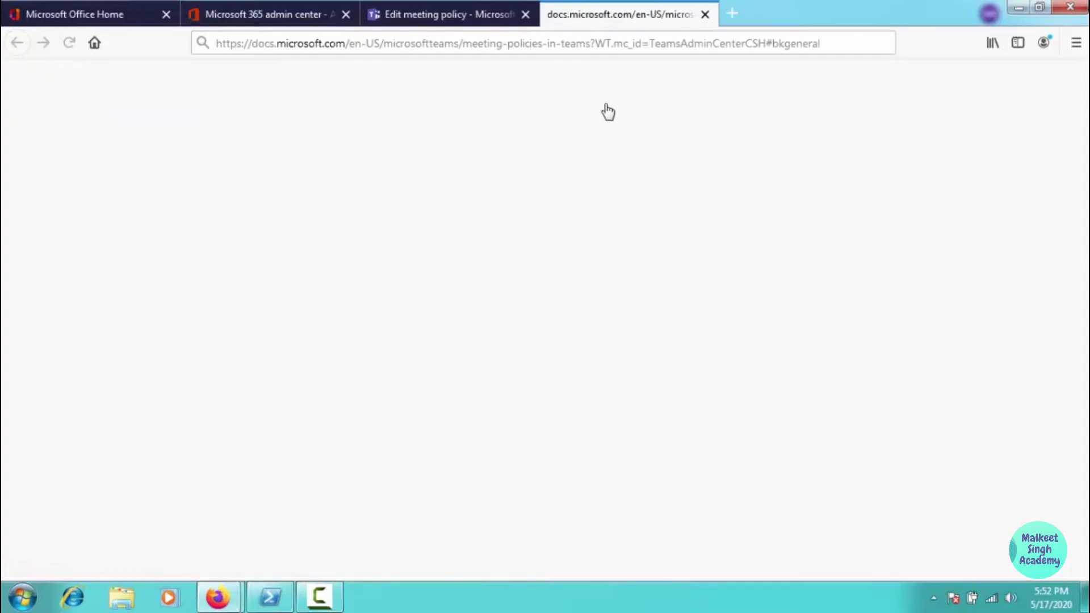
click(449, 14)
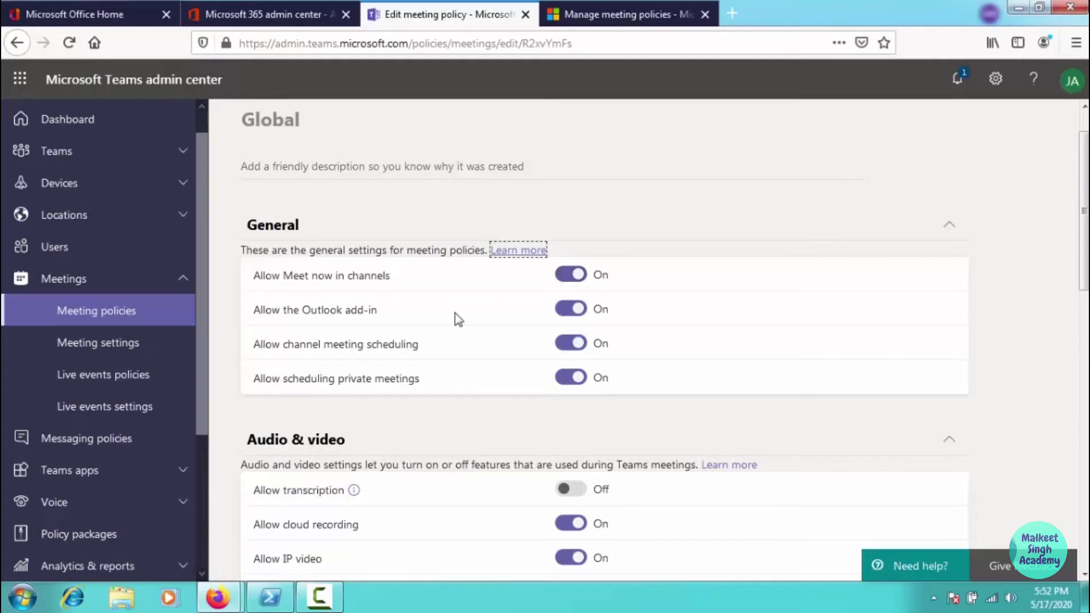
- Examine the Global policy's audio and video, content sharing, and participants and guests settings, and return to the policy list
scroll(492, 329, down, 3)
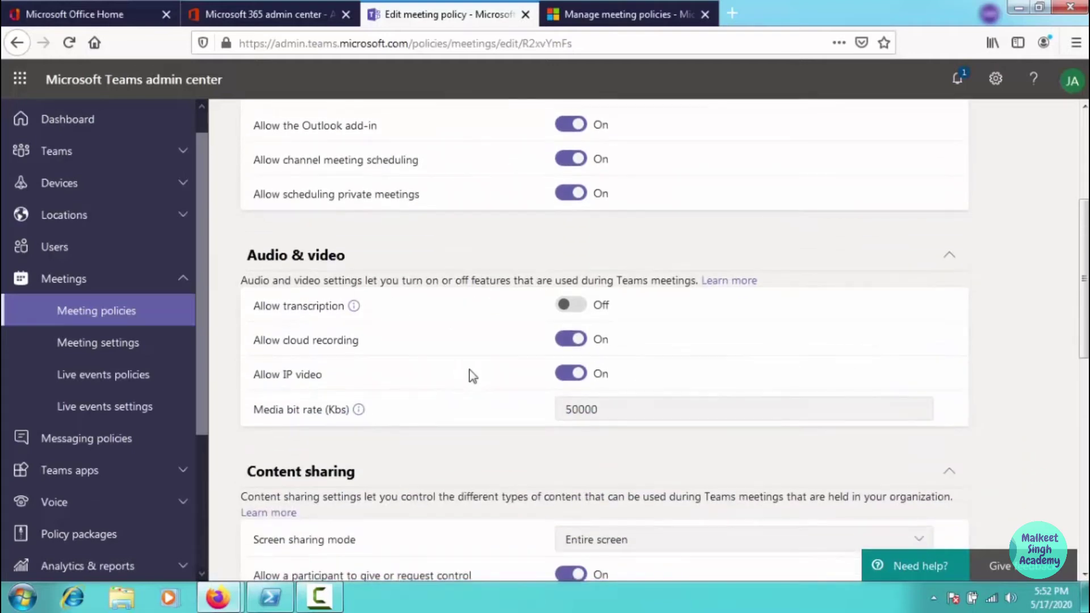
scroll(469, 374, down, 5)
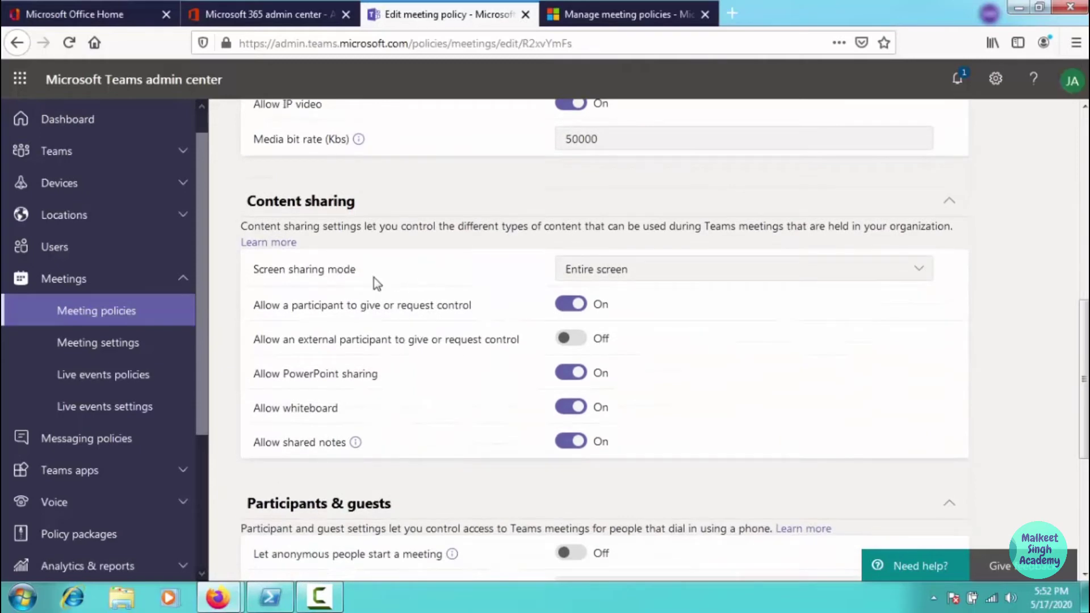
scroll(465, 305, down, 3)
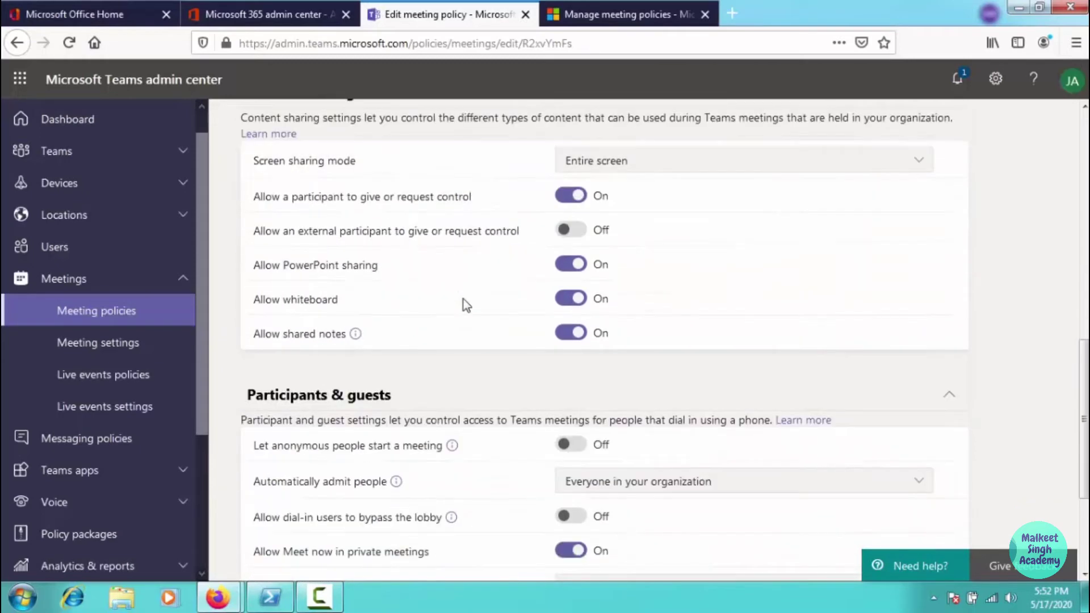
scroll(475, 391, down, 1)
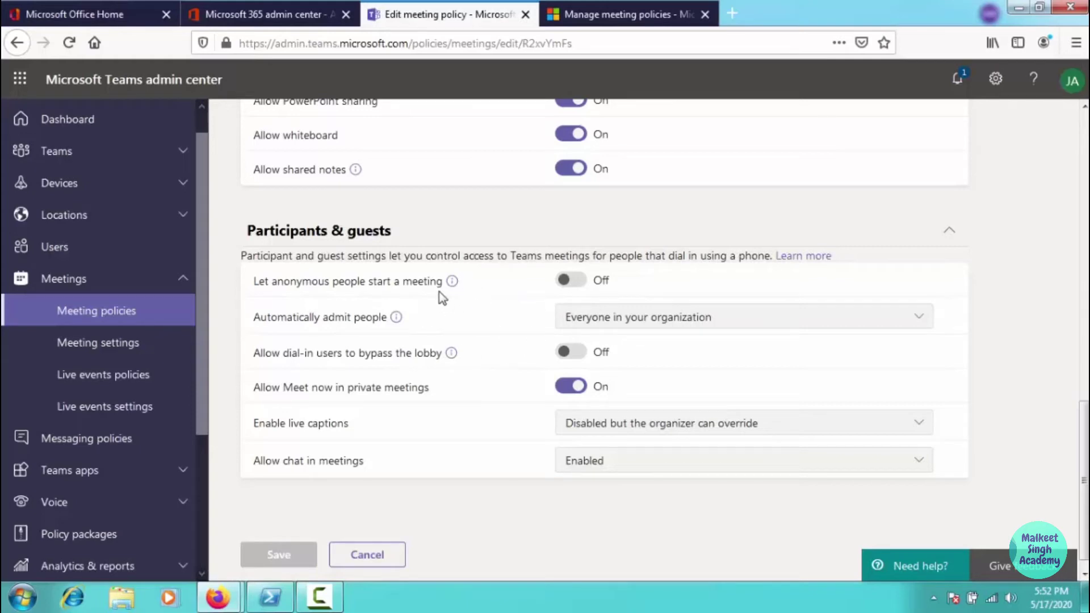
scroll(458, 316, up, 15)
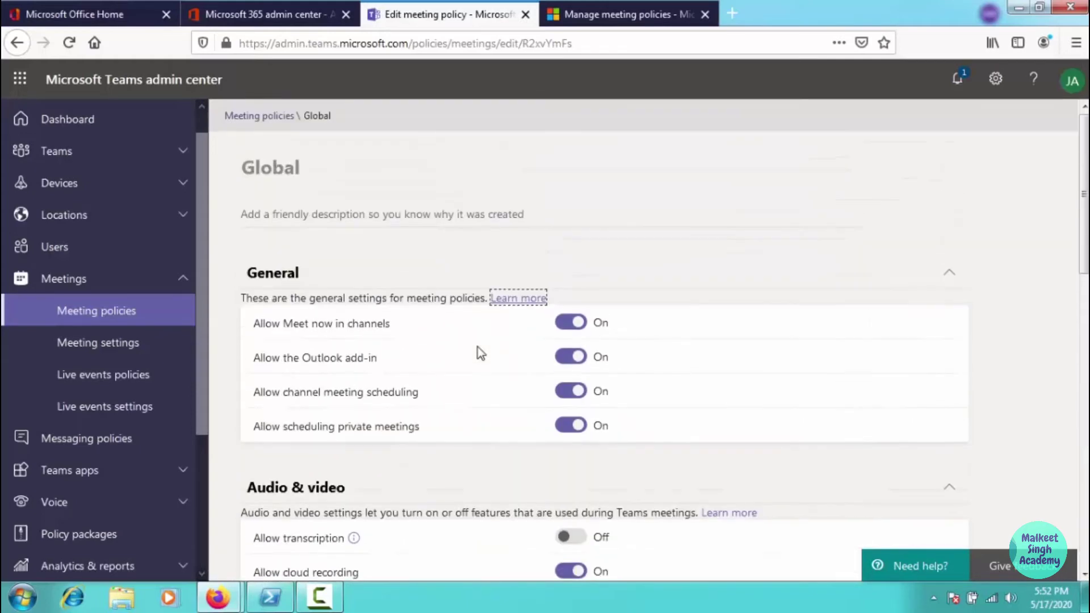
click(283, 115)
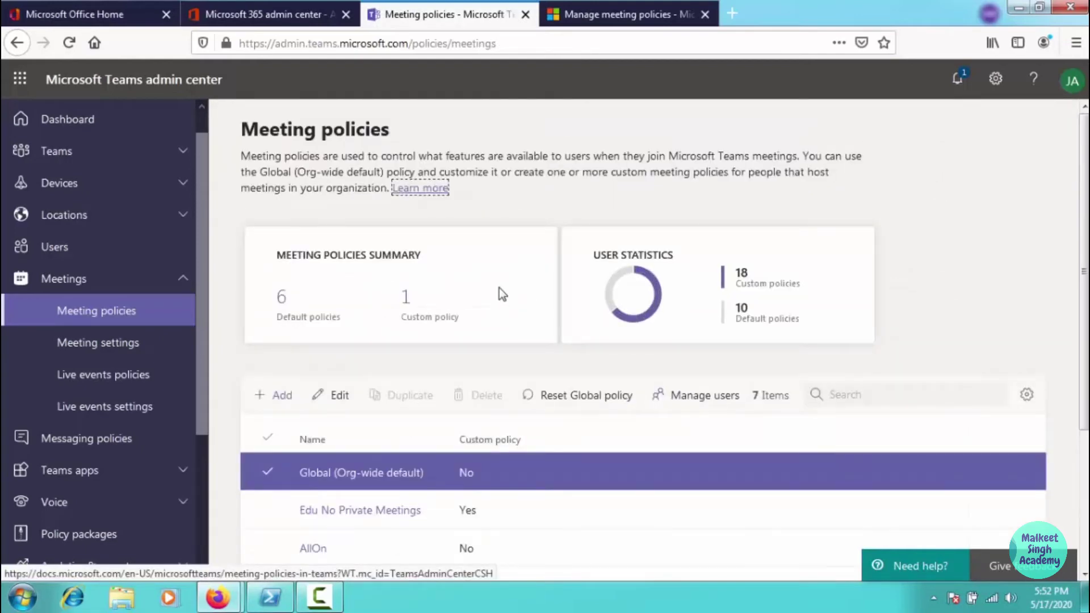
- Try to delete the custom meeting policy Edu No Private Meetings
scroll(499, 287, down, 3)
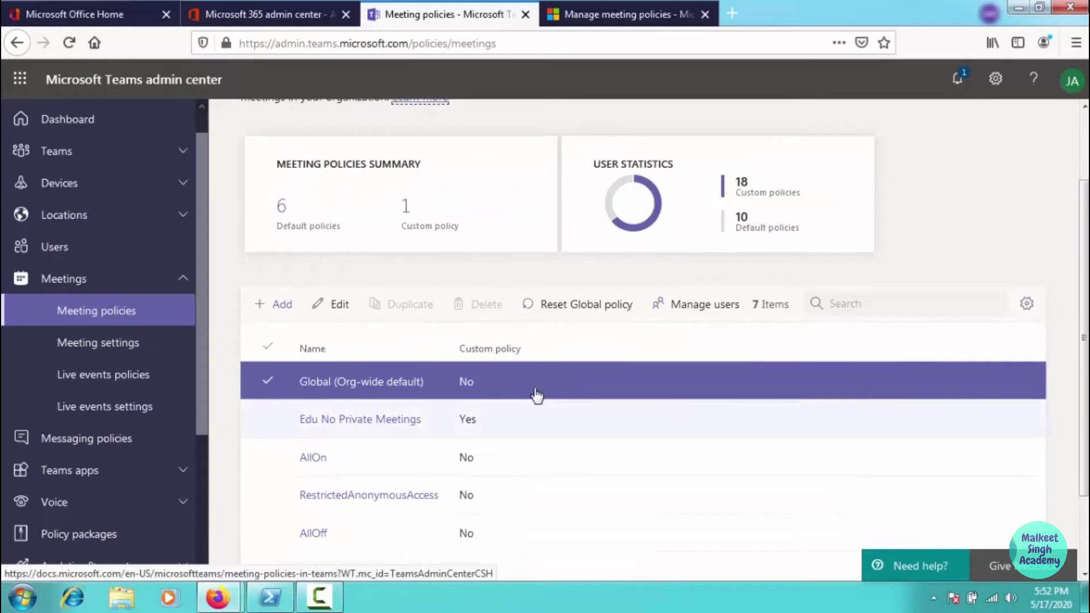
click(268, 421)
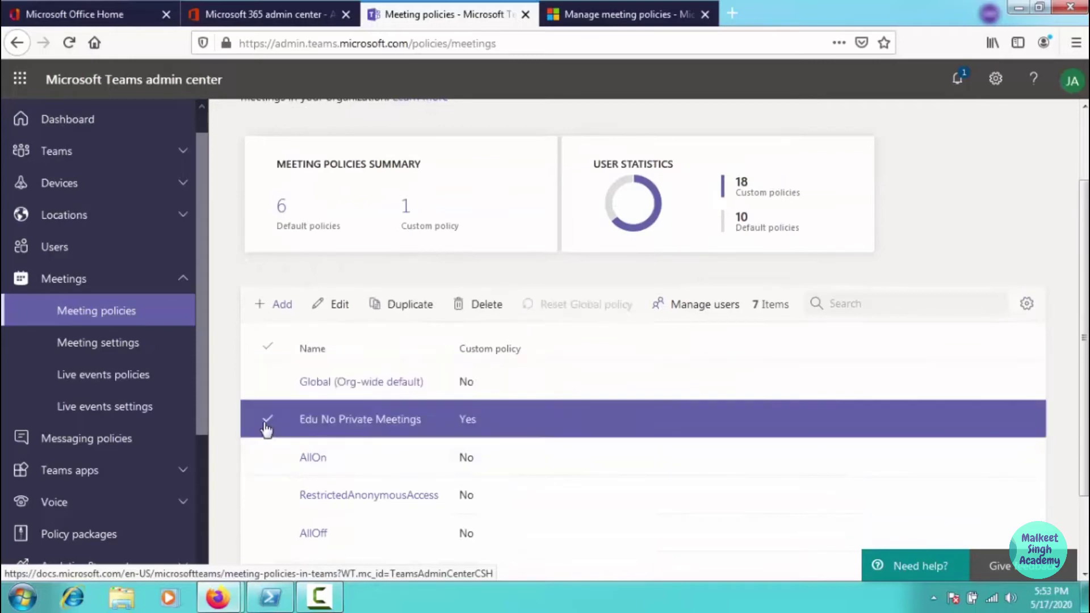
click(481, 310)
click(600, 367)
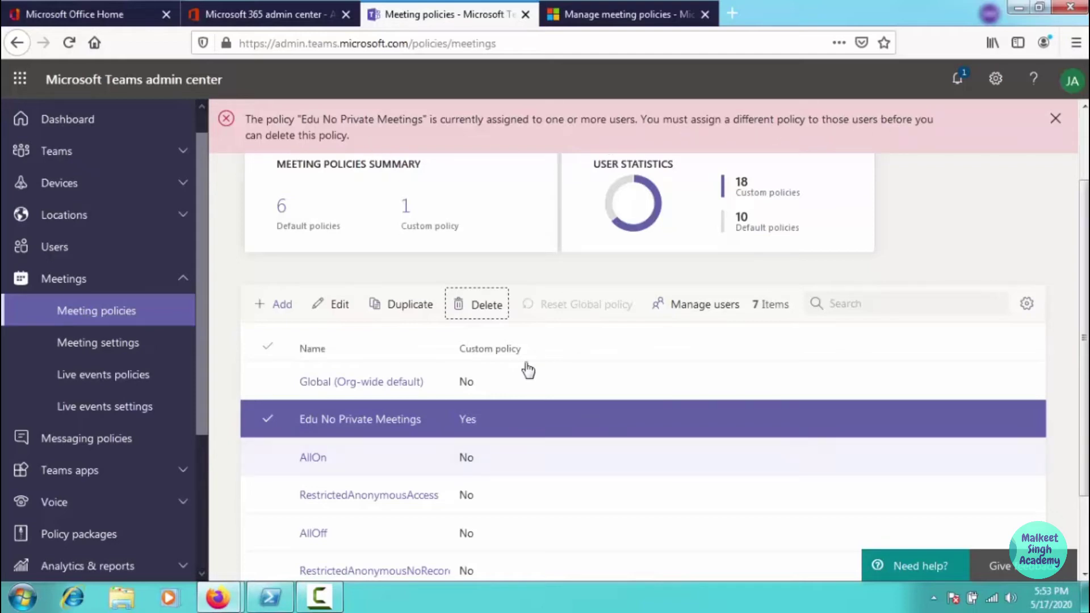
click(1056, 119)
- Add a new meeting policy and name it "EDu no private meeting 2"
scroll(450, 329, down, 2)
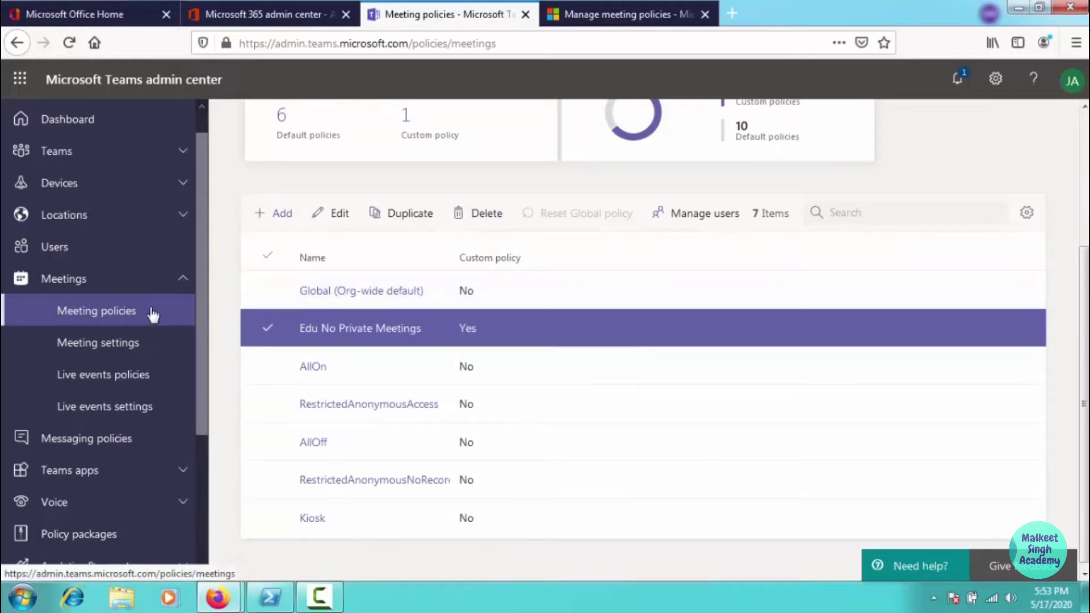
click(282, 214)
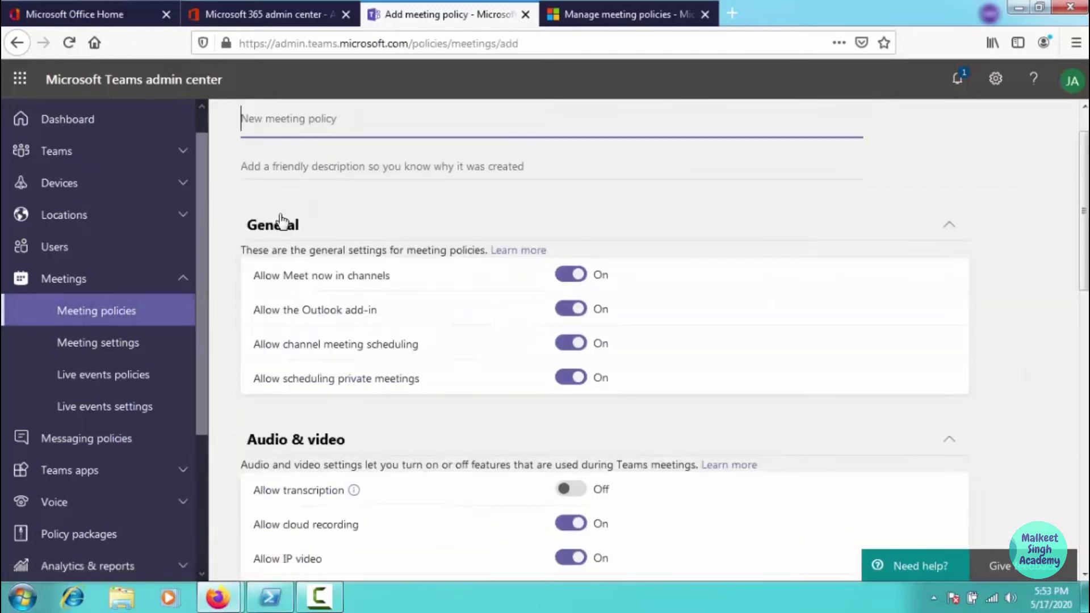
scroll(394, 214, up, 1)
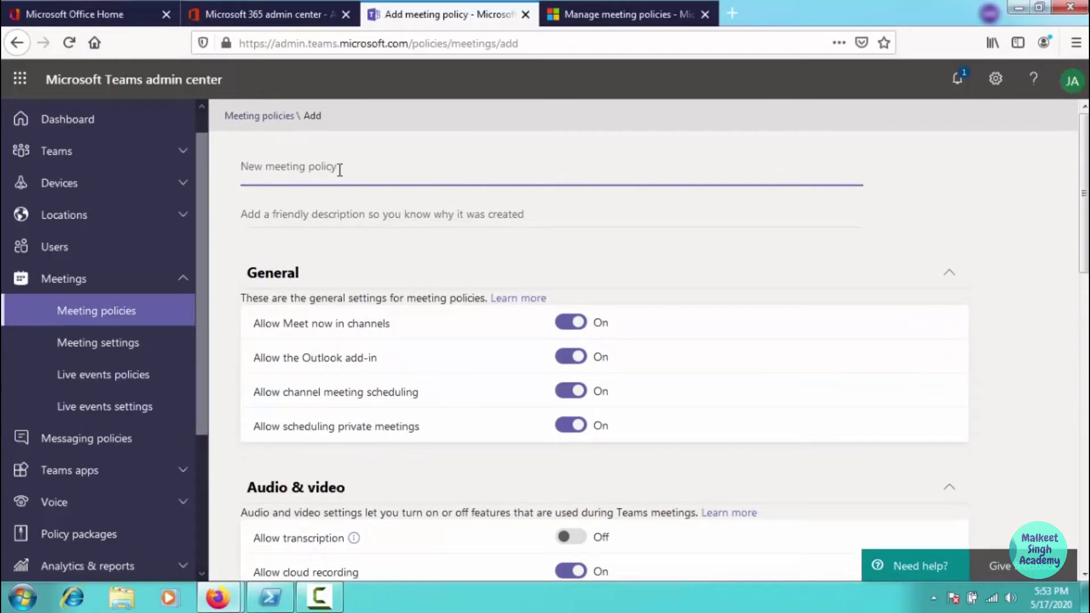
text(ED)
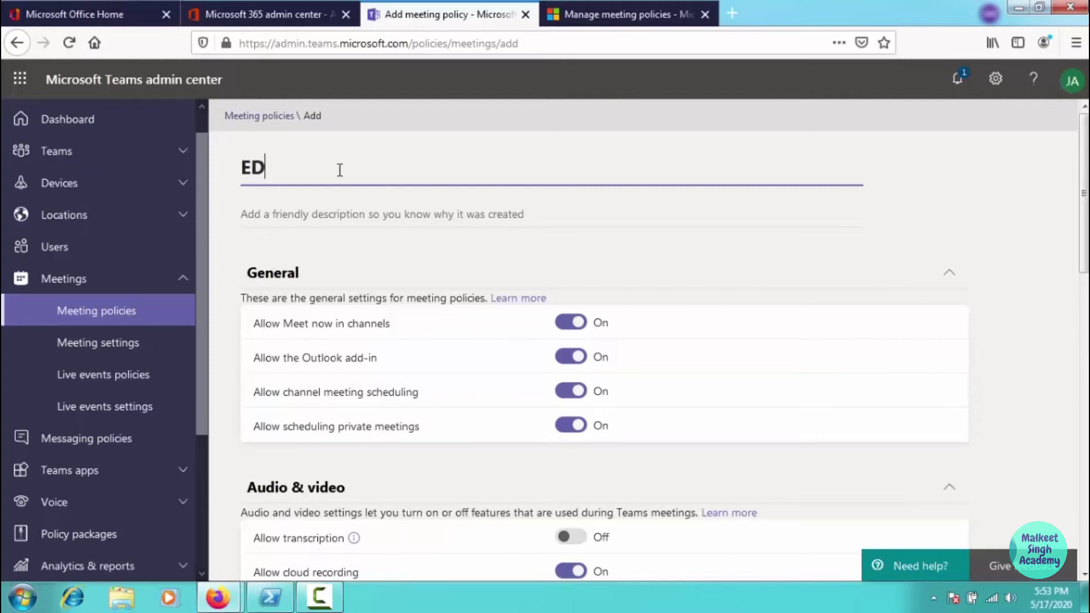
text(u no private meeting 2)
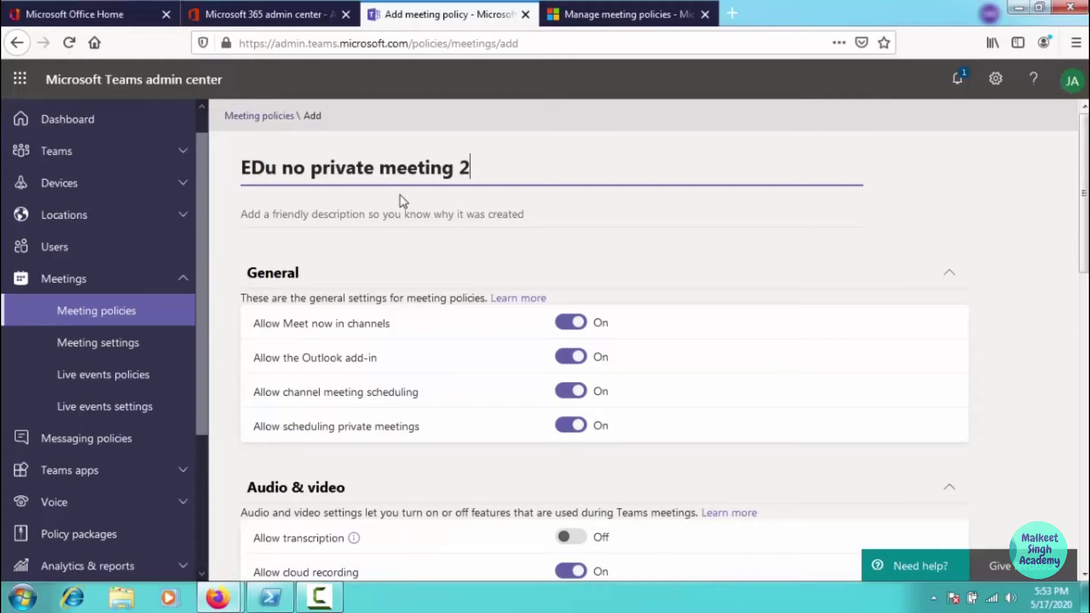
- Turn off Meet now in channels, the Outlook add-in, channel meeting scheduling and scheduling private meetings in the policy's General section
scroll(513, 221, down, 2)
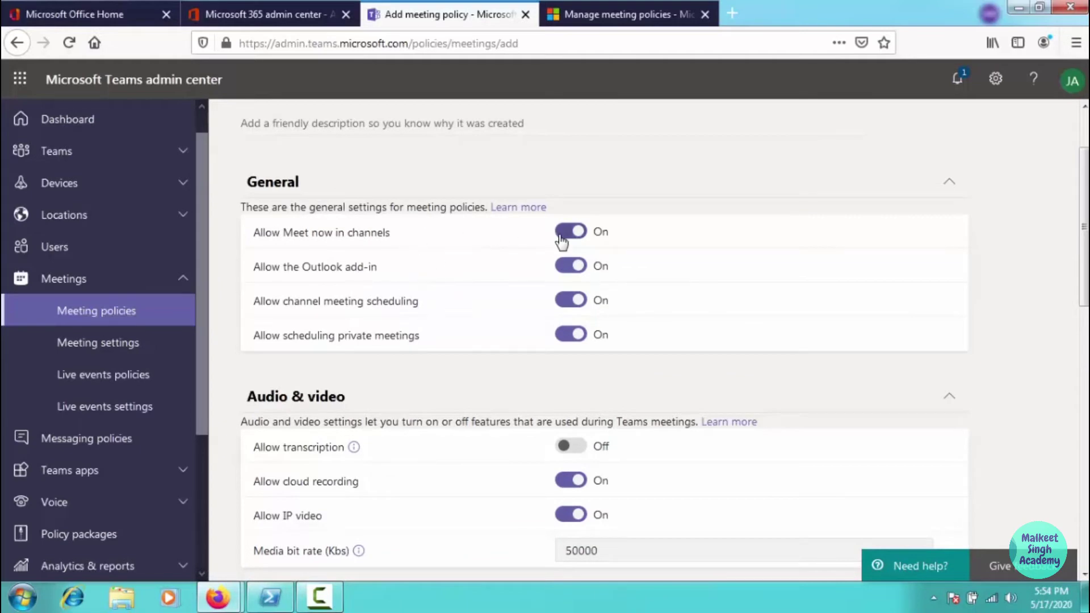
scroll(420, 271, up, 3)
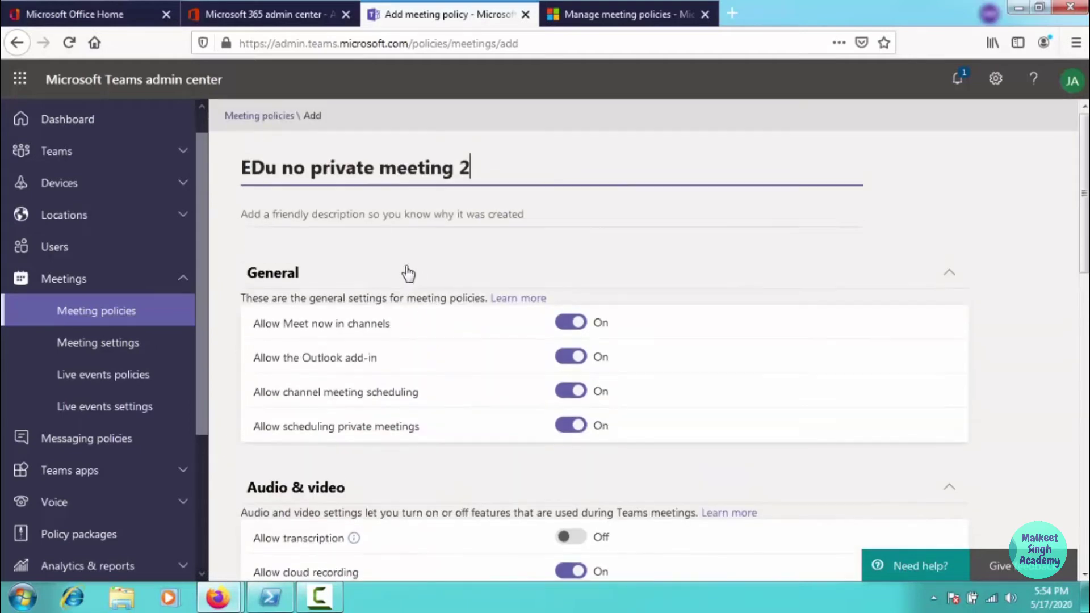
scroll(412, 311, down, 3)
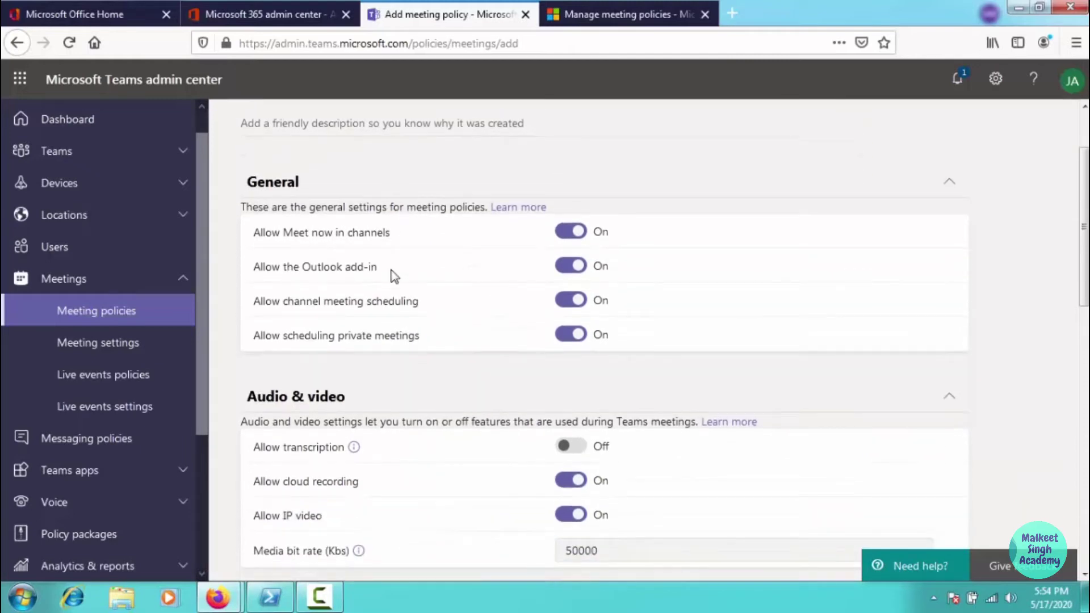
click(555, 236)
click(563, 273)
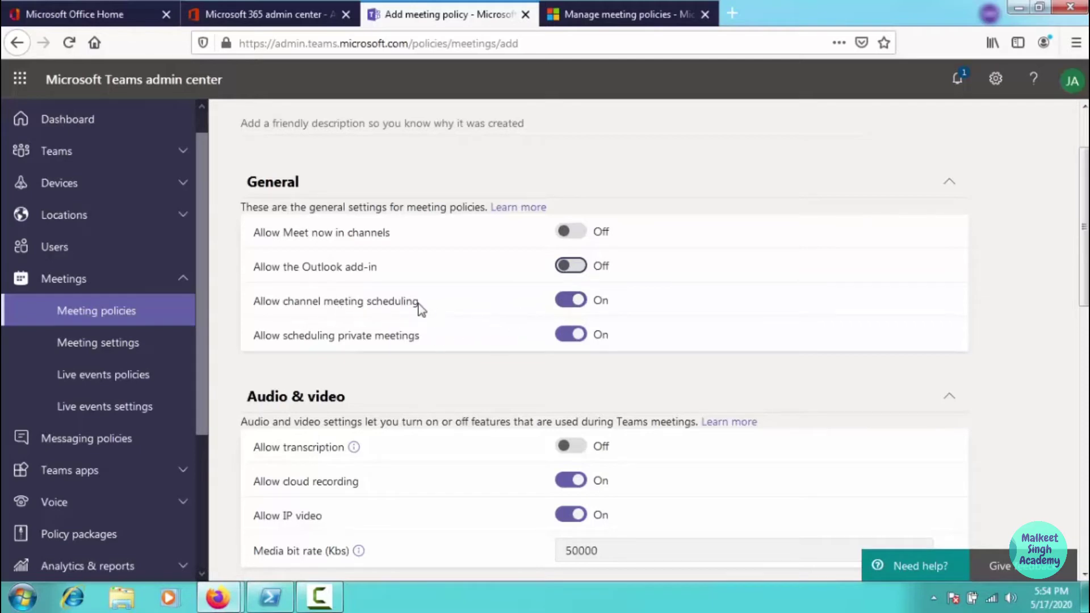
click(559, 303)
scroll(460, 273, down, 1)
scroll(459, 272, down, 2)
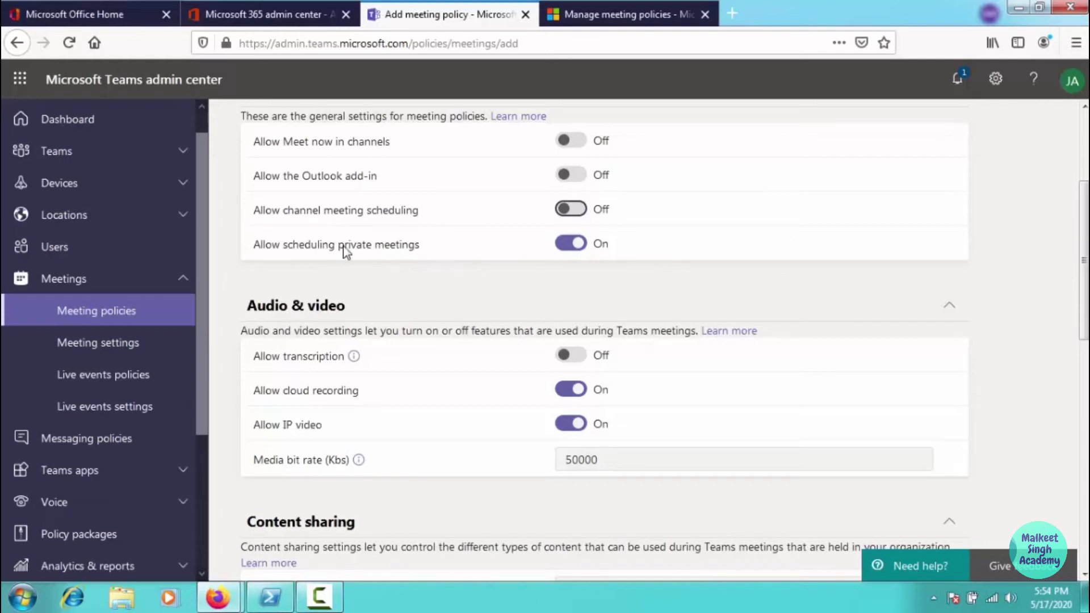
click(560, 251)
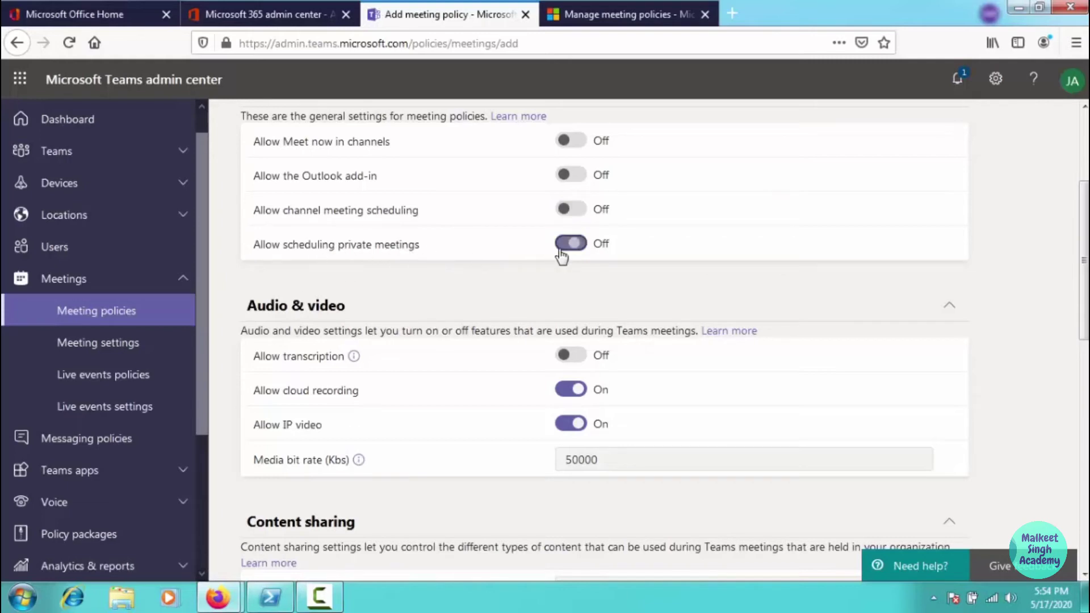
- Turn off cloud recording and IP video in the policy's Audio & video section
scroll(653, 240, down, 3)
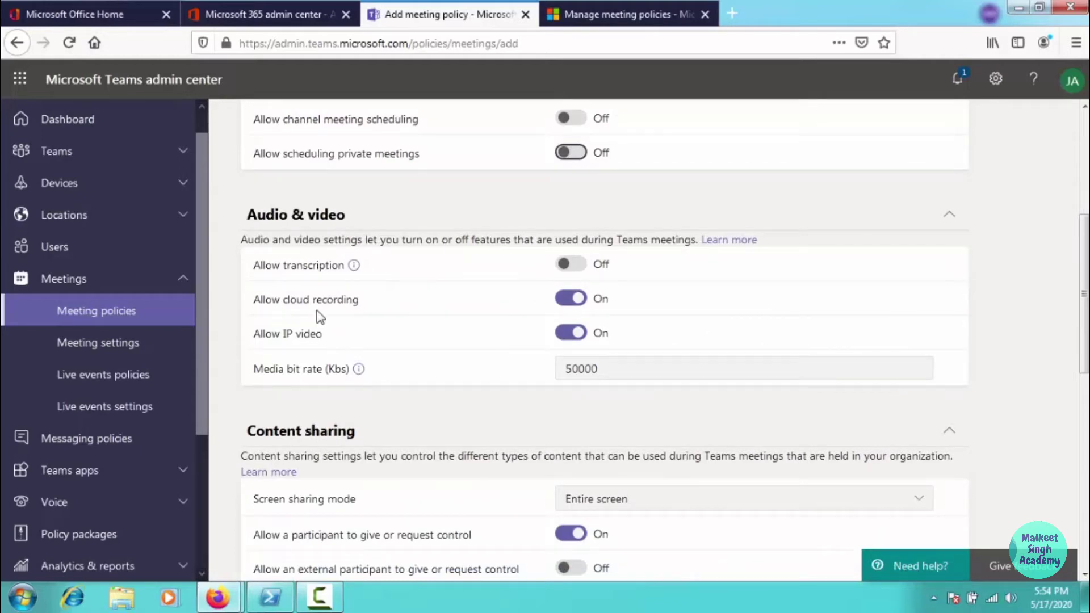
click(566, 299)
scroll(409, 309, down, 3)
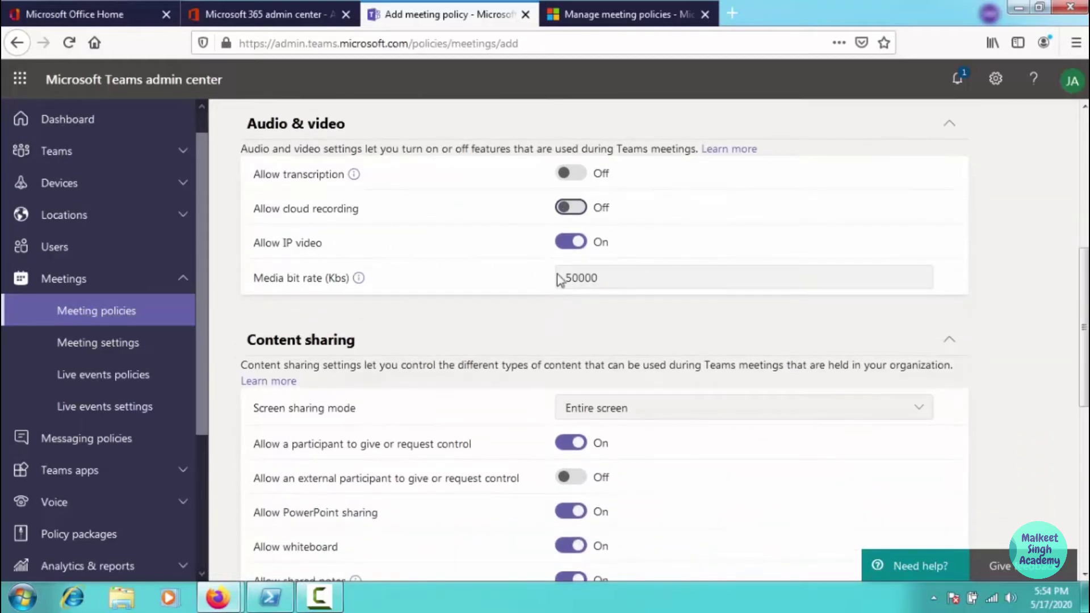
click(565, 247)
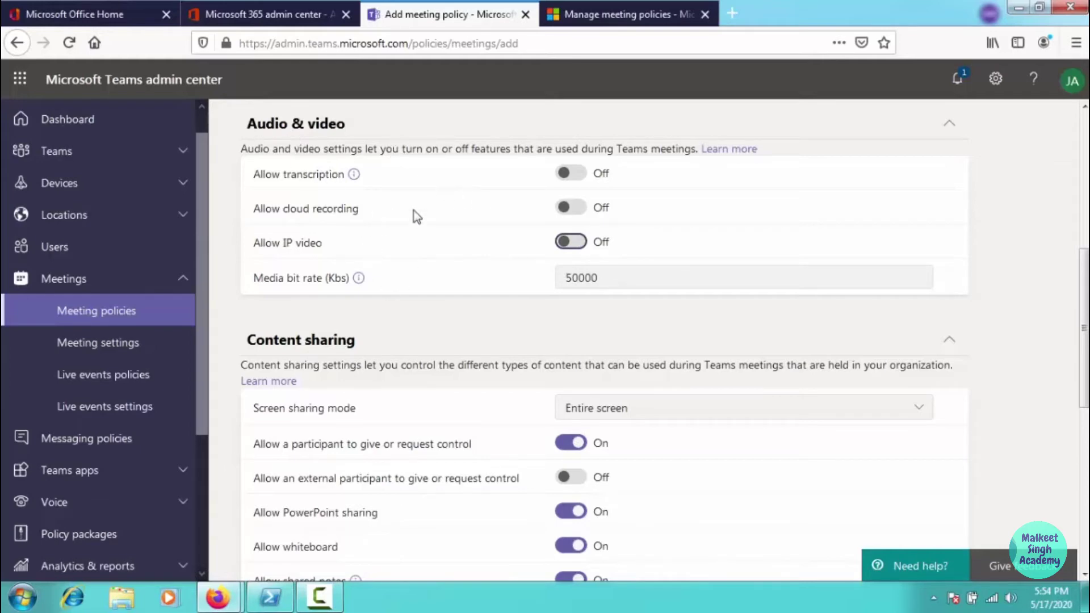
- Look up the documentation on allowing transcription for the Audio & video section, and return to the new policy
click(714, 148)
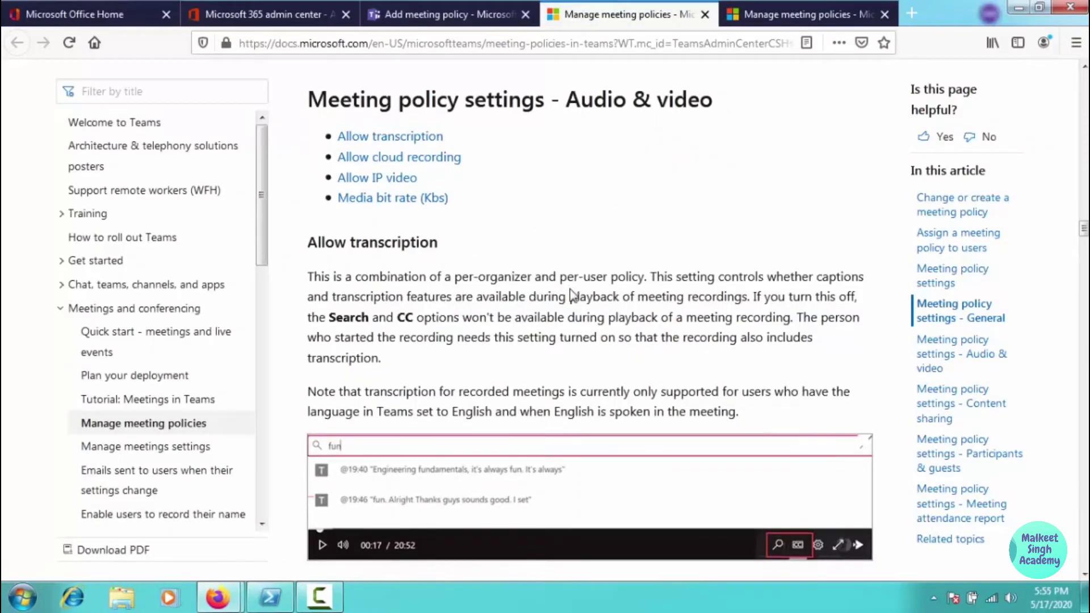
scroll(575, 251, down, 2)
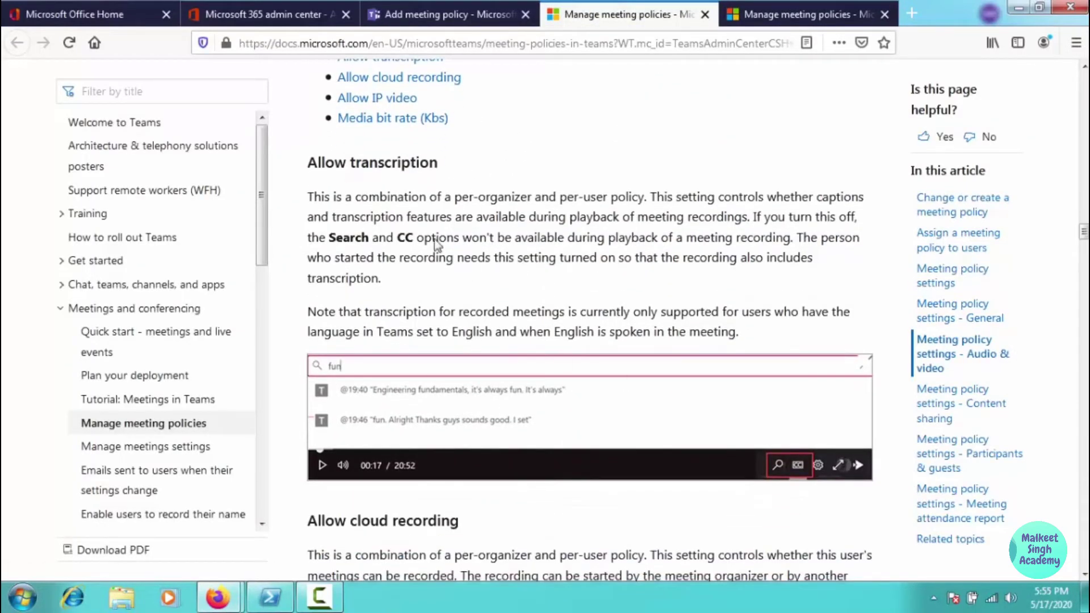
click(471, 15)
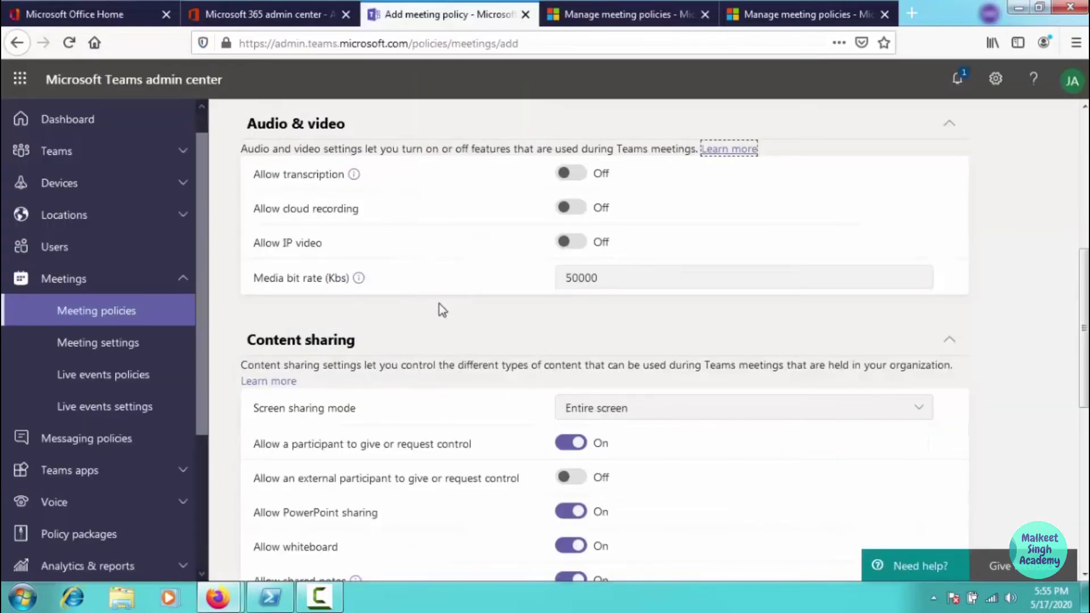
- Set the screen sharing mode to Entire screen and turn off allowing a participant to give or request control
scroll(448, 341, down, 3)
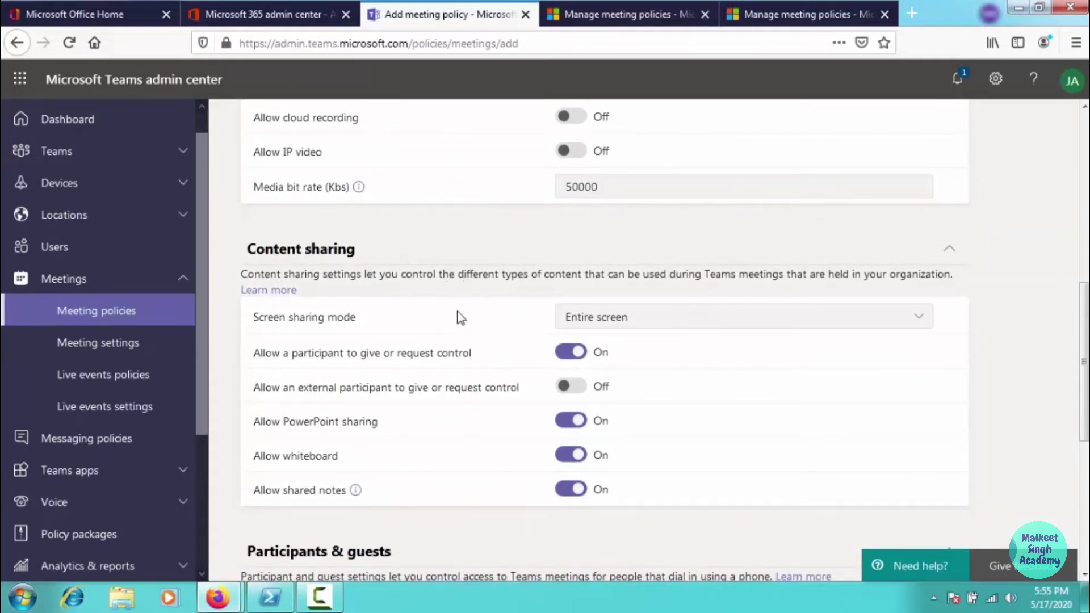
scroll(457, 309, down, 3)
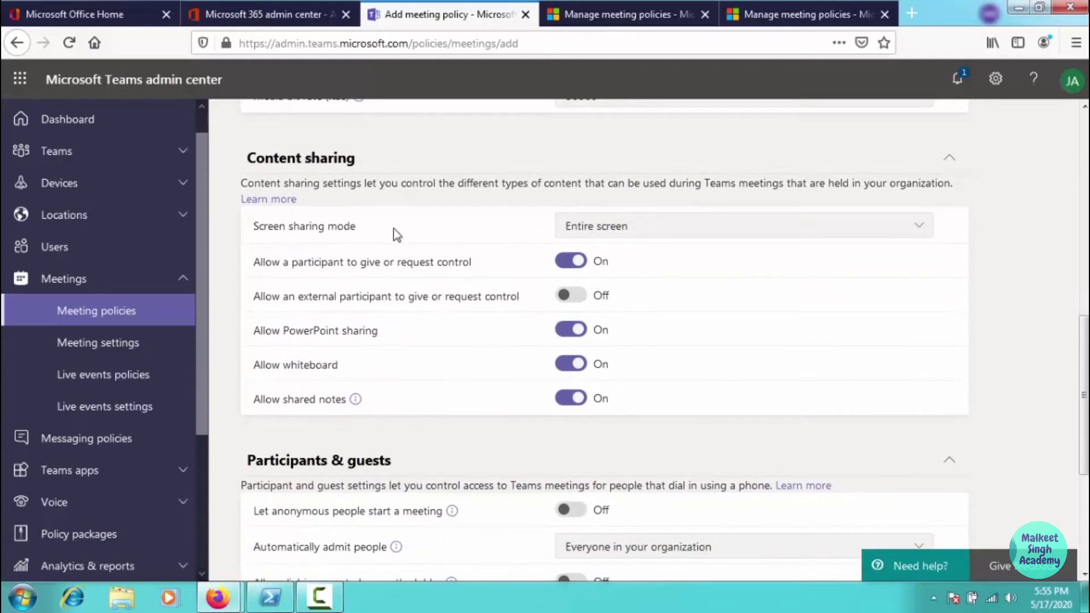
click(645, 233)
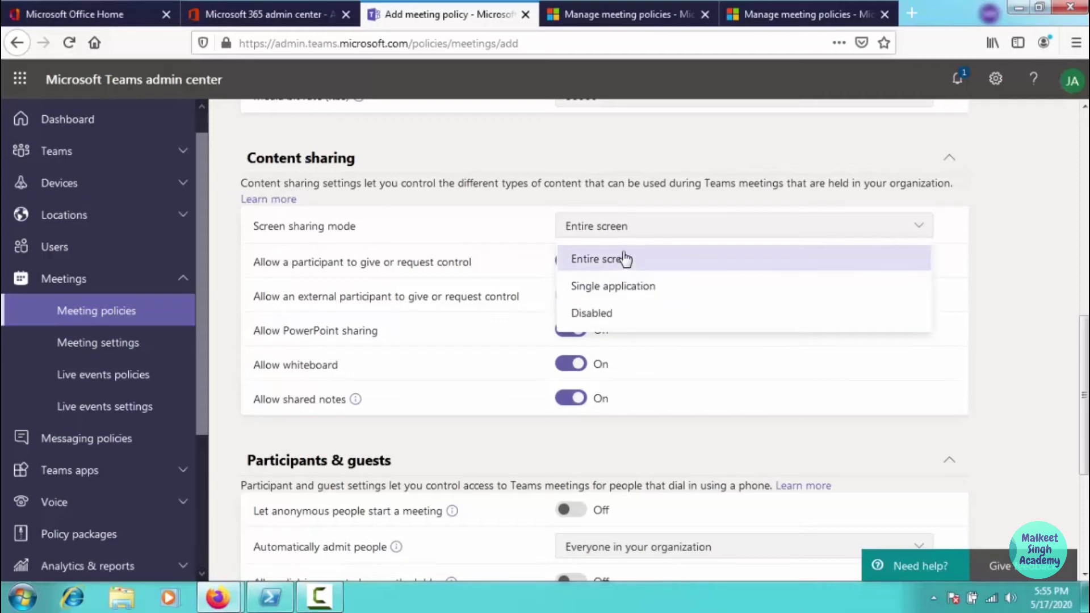
click(625, 258)
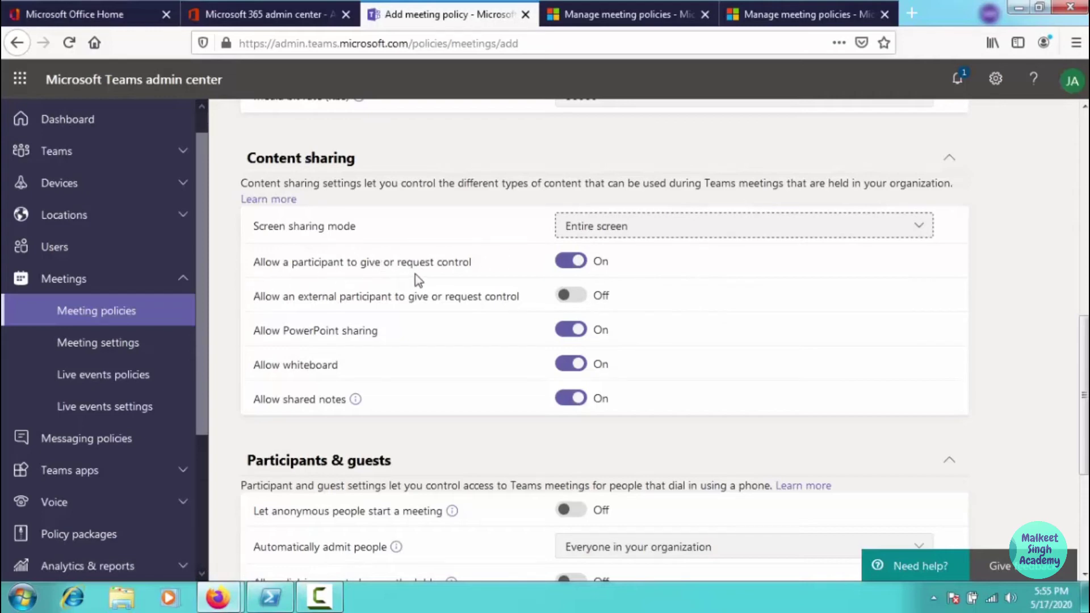
click(570, 261)
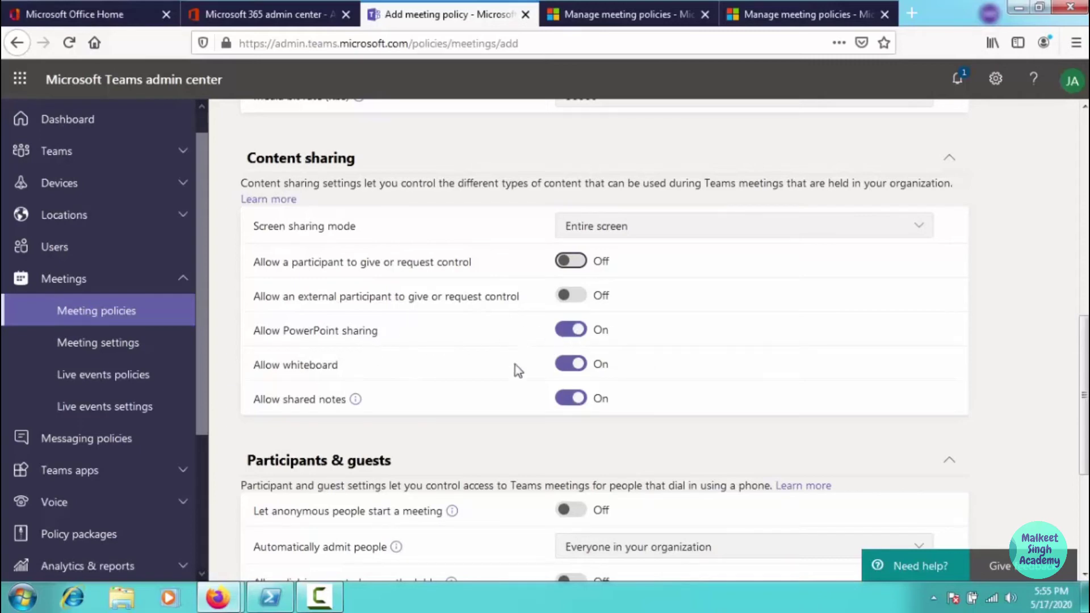
- Check the explanation of automatically admitting people under Participants & guests and set this option to Everyone in your organization
scroll(497, 401, down, 5)
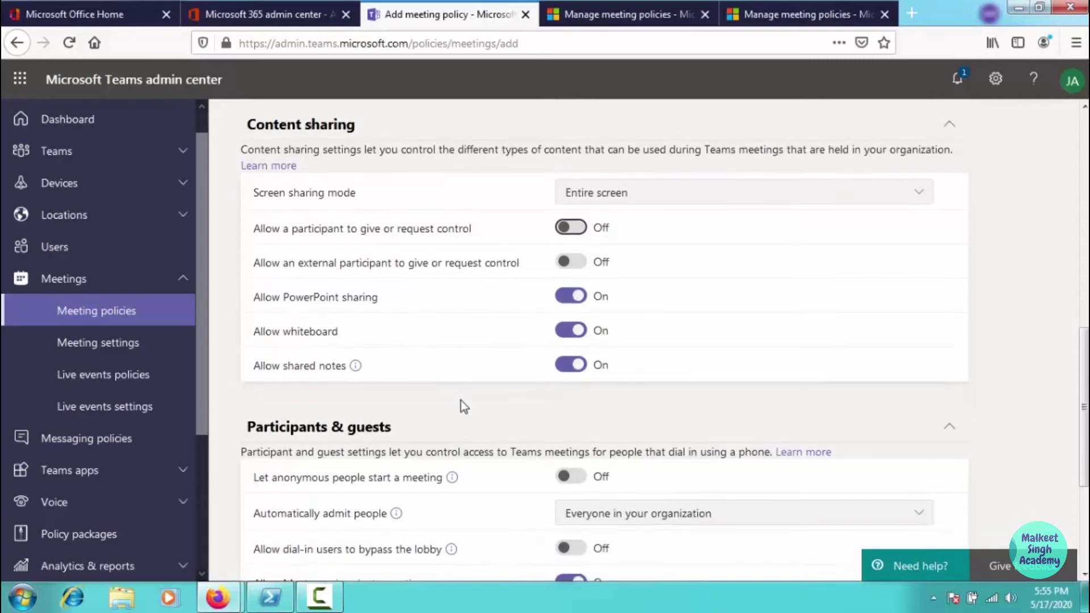
scroll(481, 322, down, 3)
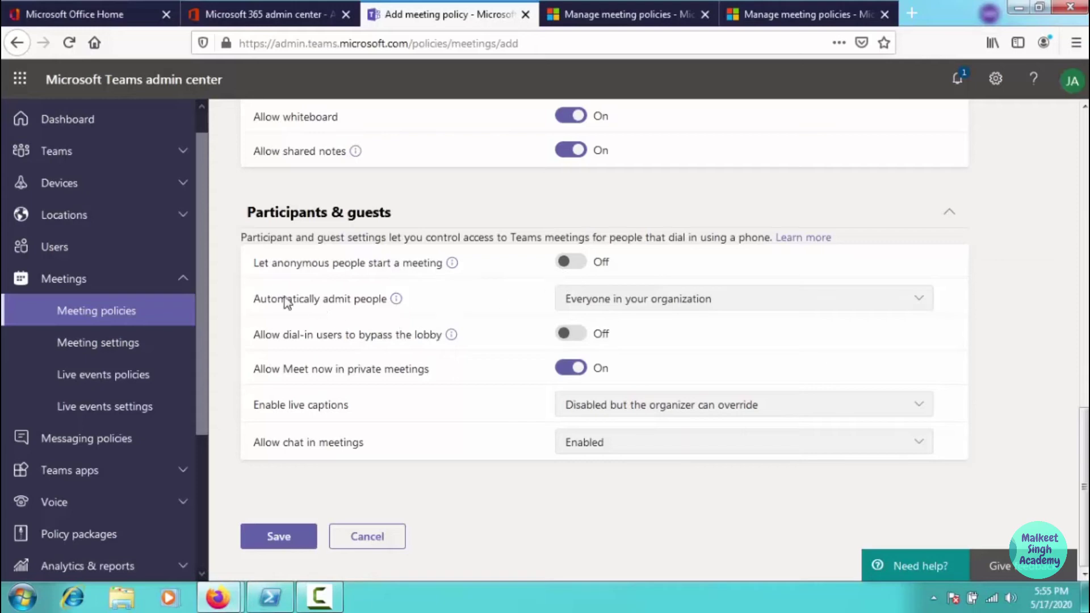
click(599, 306)
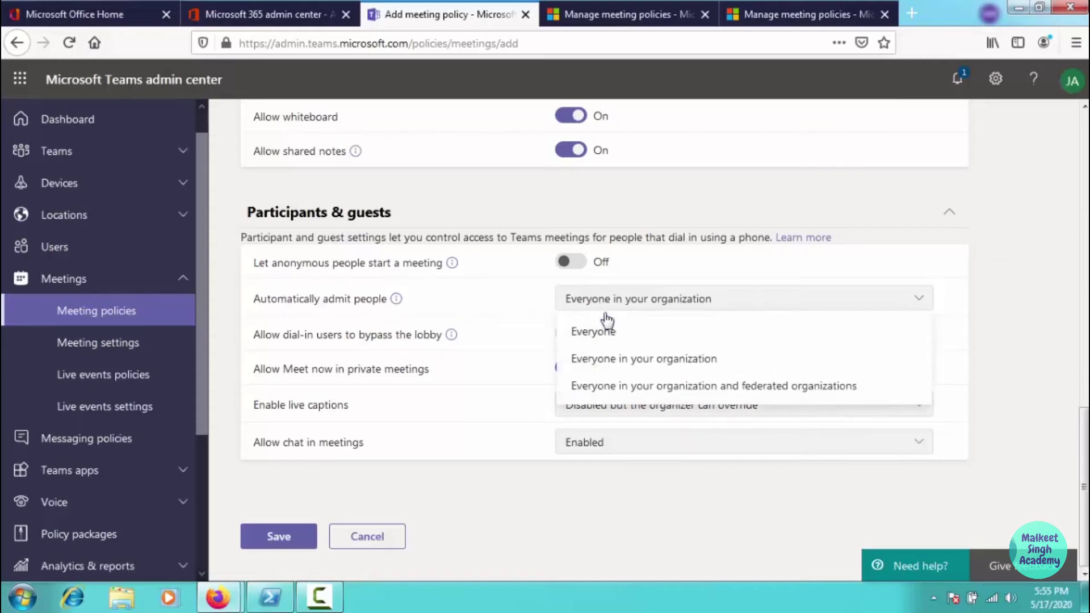
click(634, 361)
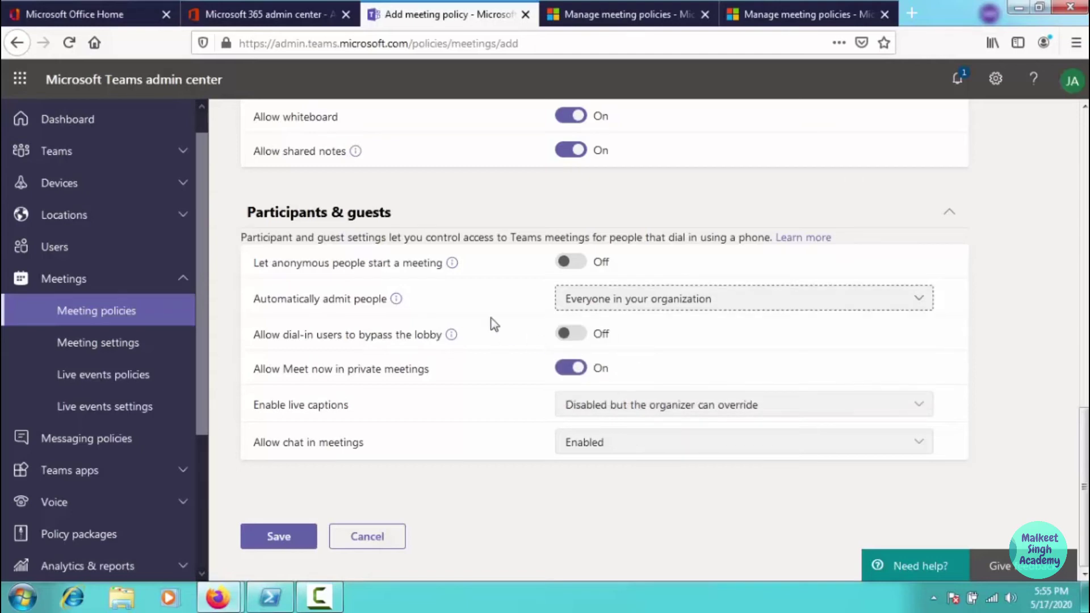
click(396, 301)
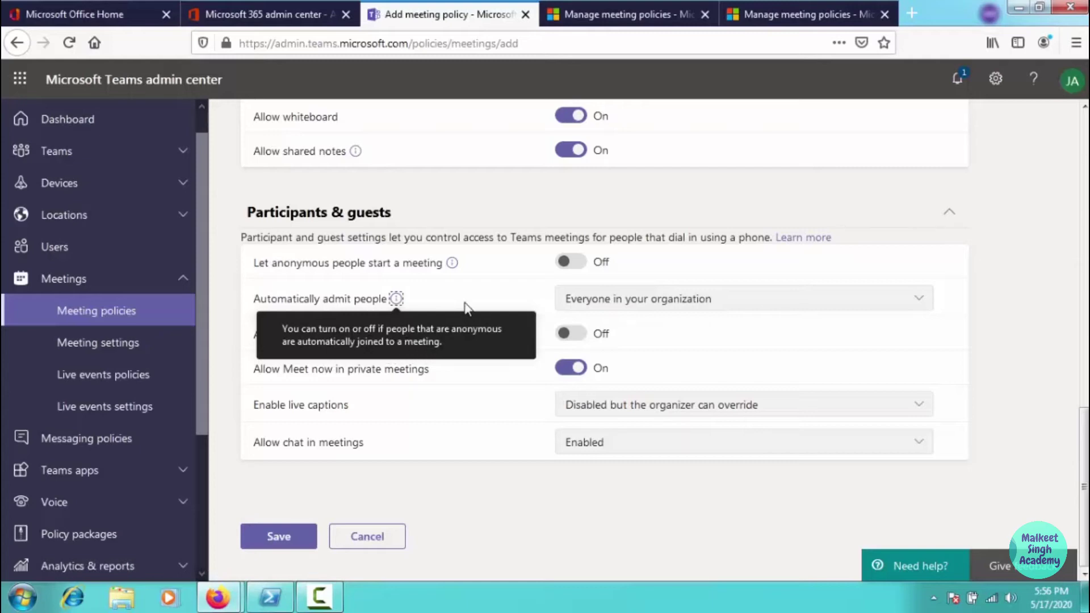
click(635, 309)
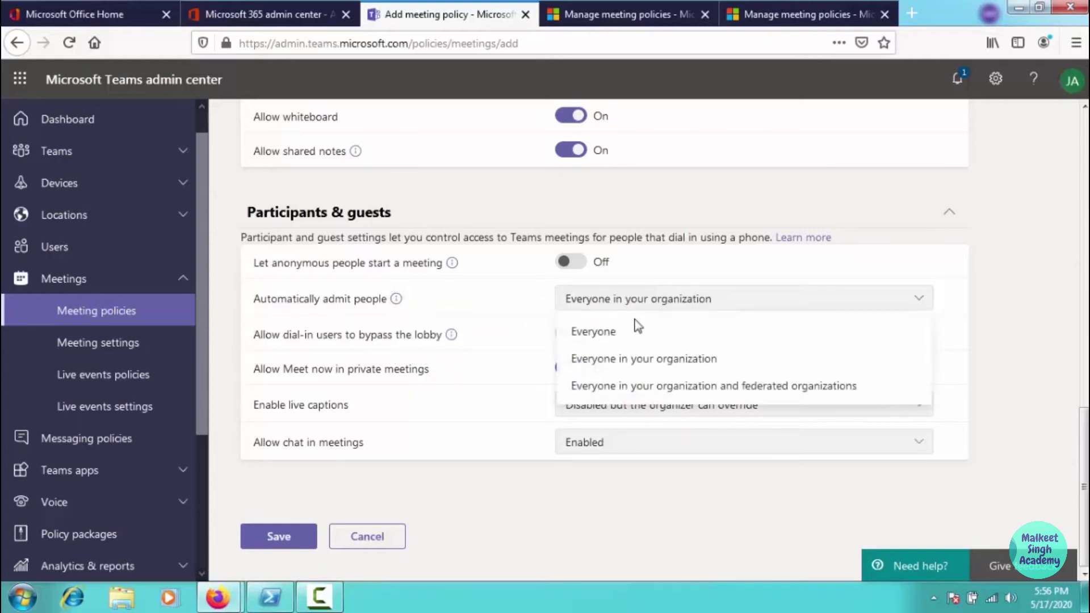
click(617, 363)
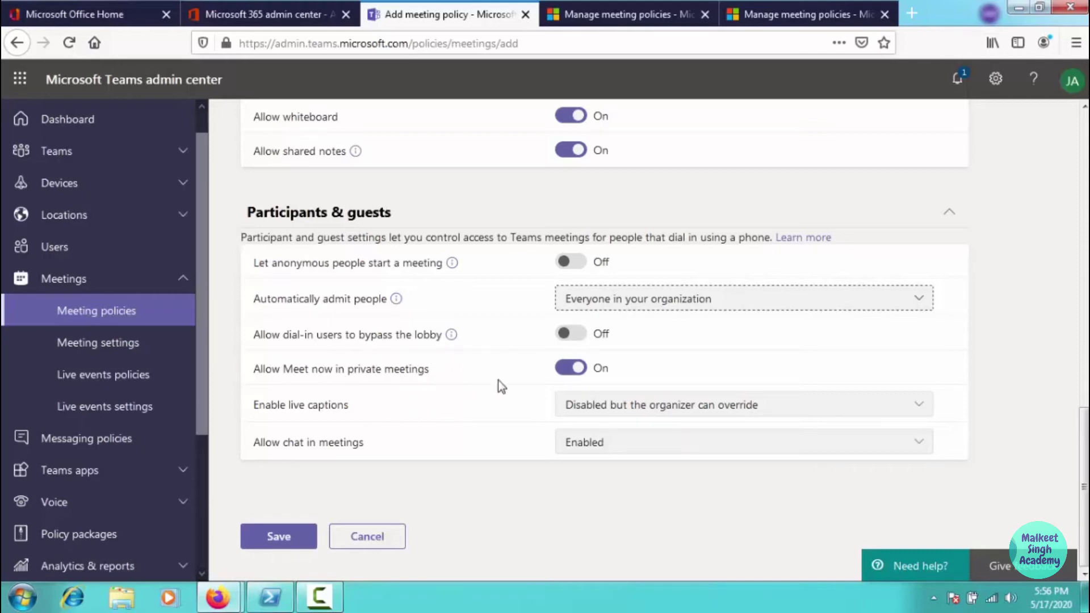
- Turn off Meet now in private meetings and set live captions to Disabled
click(561, 373)
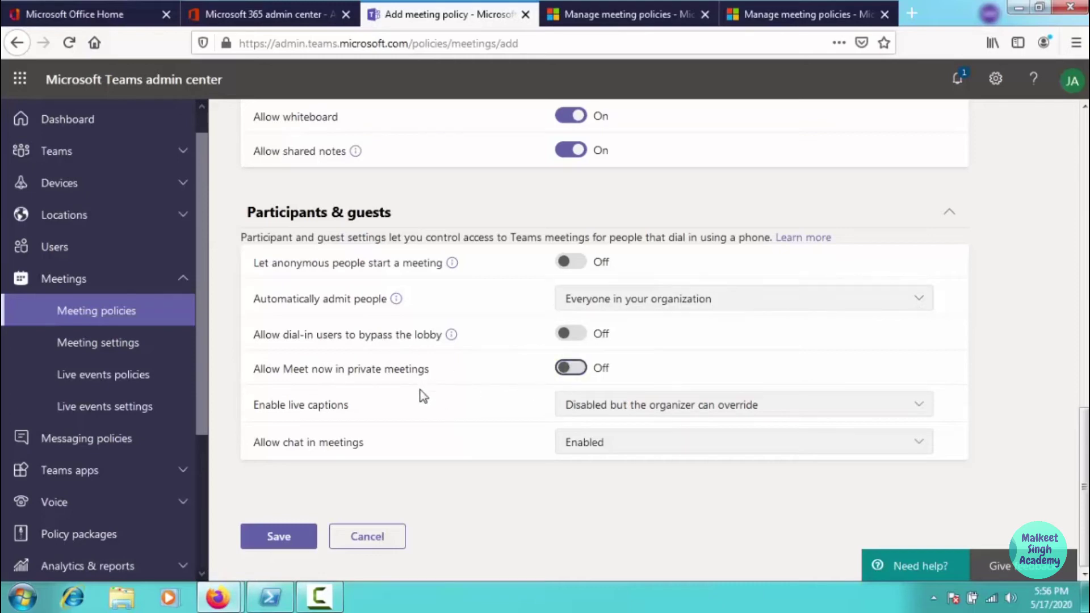
click(579, 408)
click(587, 465)
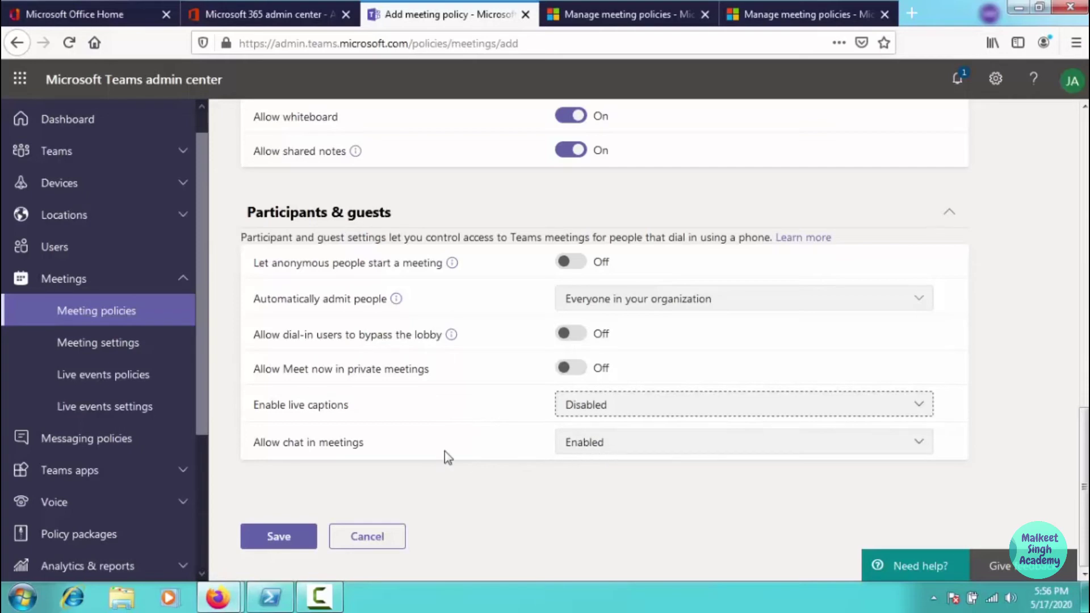
- Review the settings of the new meeting policy and save it
scroll(499, 395, up, 15)
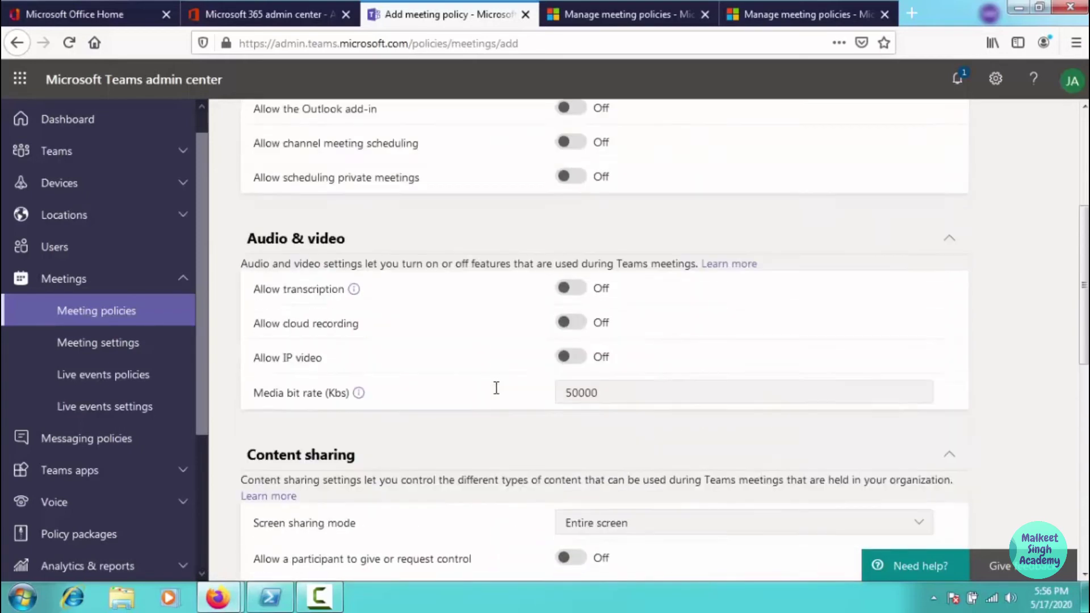
scroll(501, 367, down, 15)
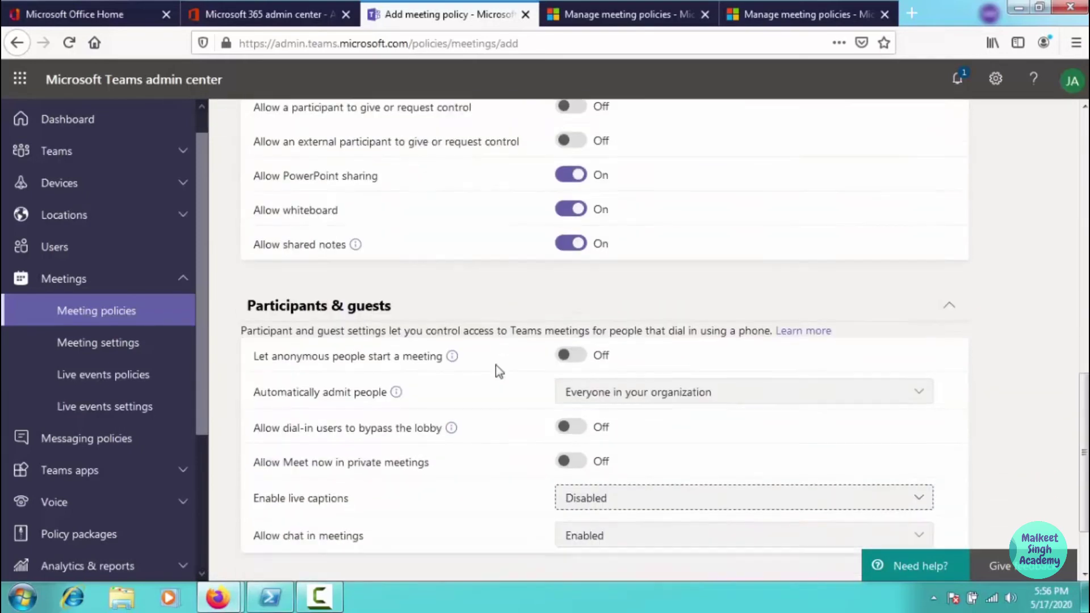
click(304, 542)
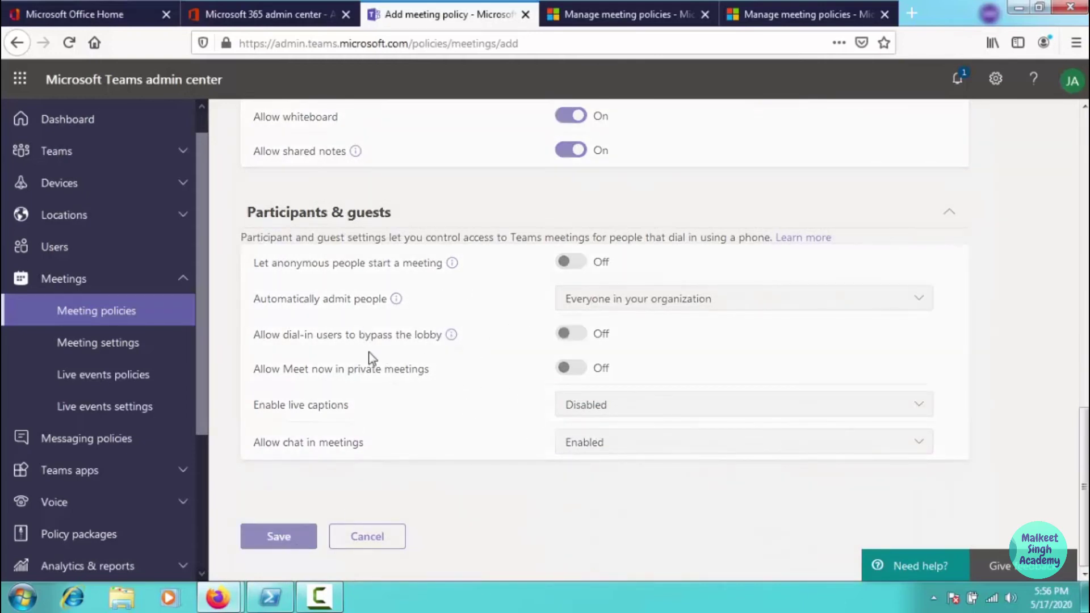
scroll(198, 330, down, 2)
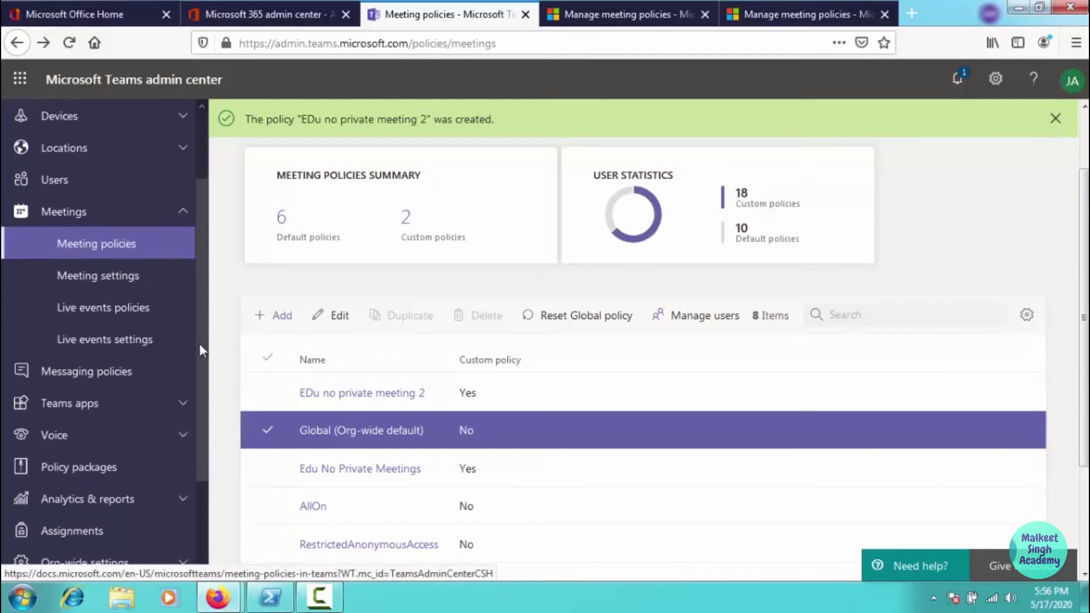
- Open the list of users in the organization to manage their assigned policies
scroll(199, 350, up, 3)
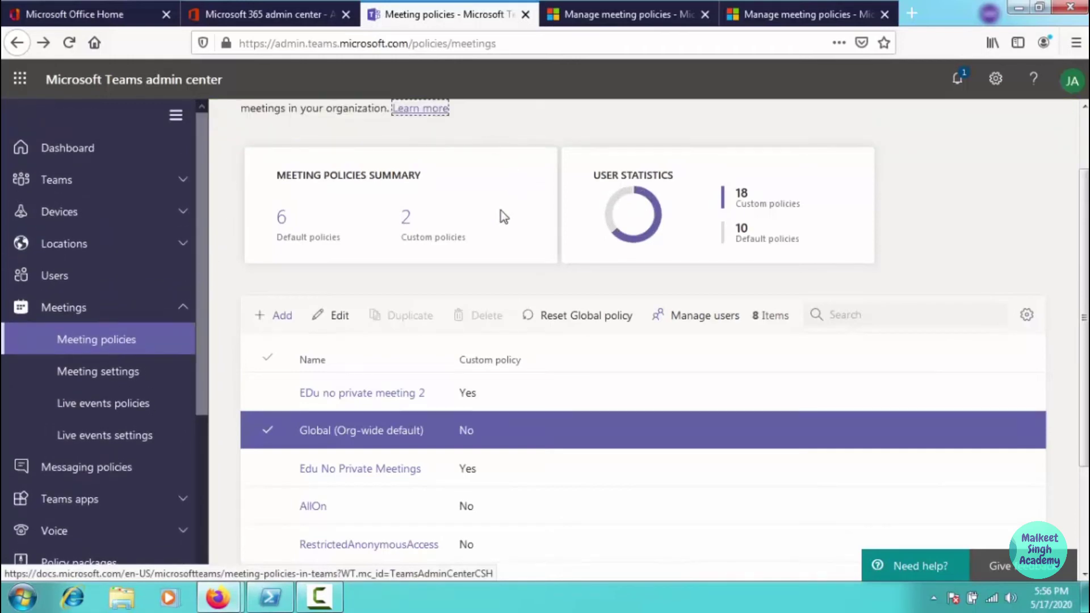
scroll(500, 211, up, 2)
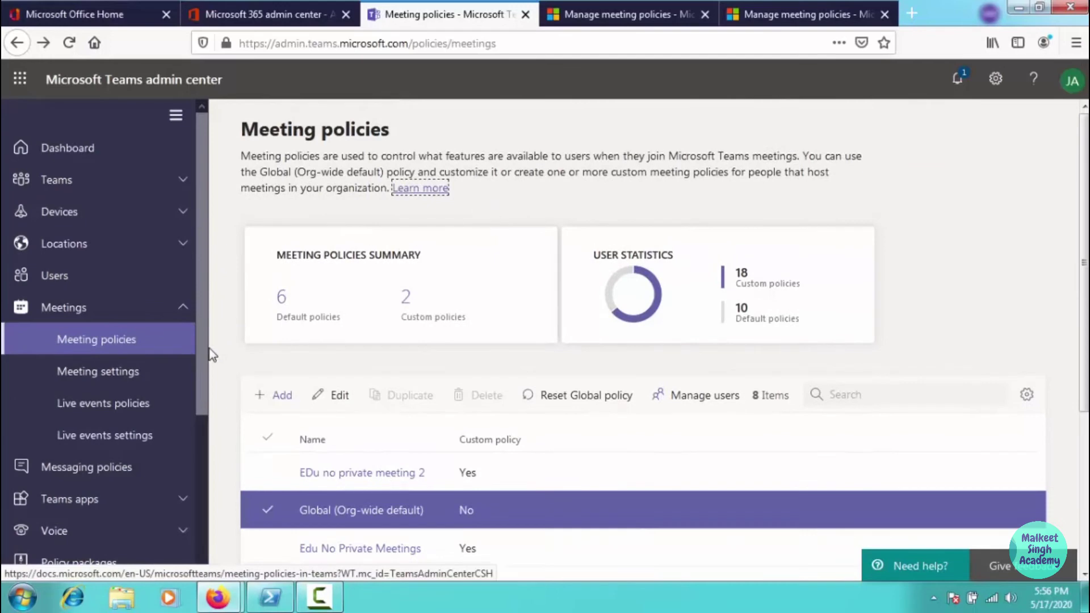
drag(203, 341, 195, 270)
click(83, 280)
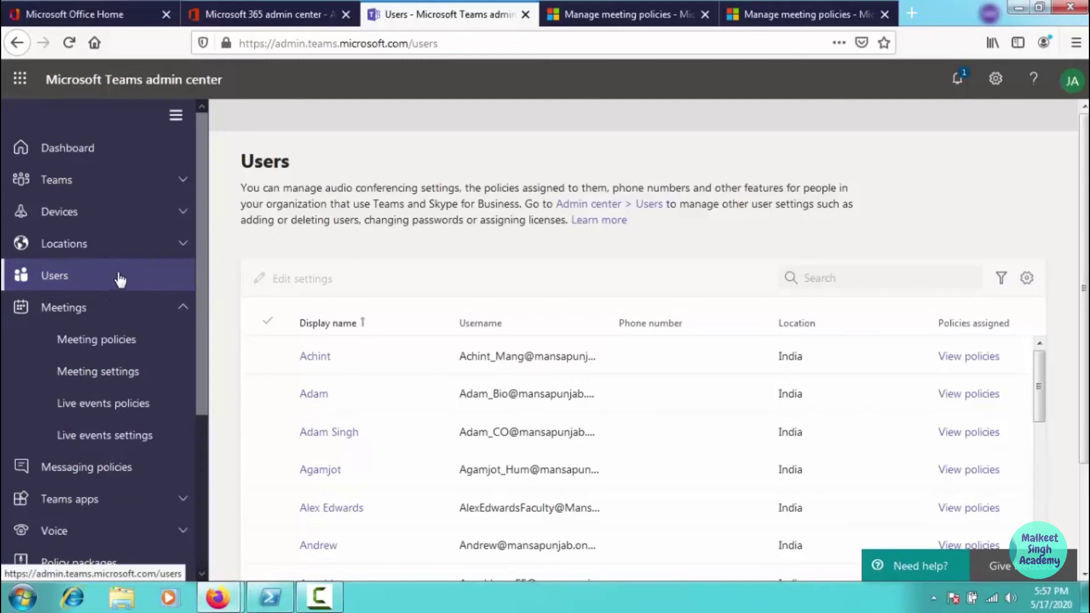
click(91, 284)
- Assign the "EDu no private meeting 2" meeting policy to the user with the Faculty account and apply the setting
scroll(539, 253, down, 5)
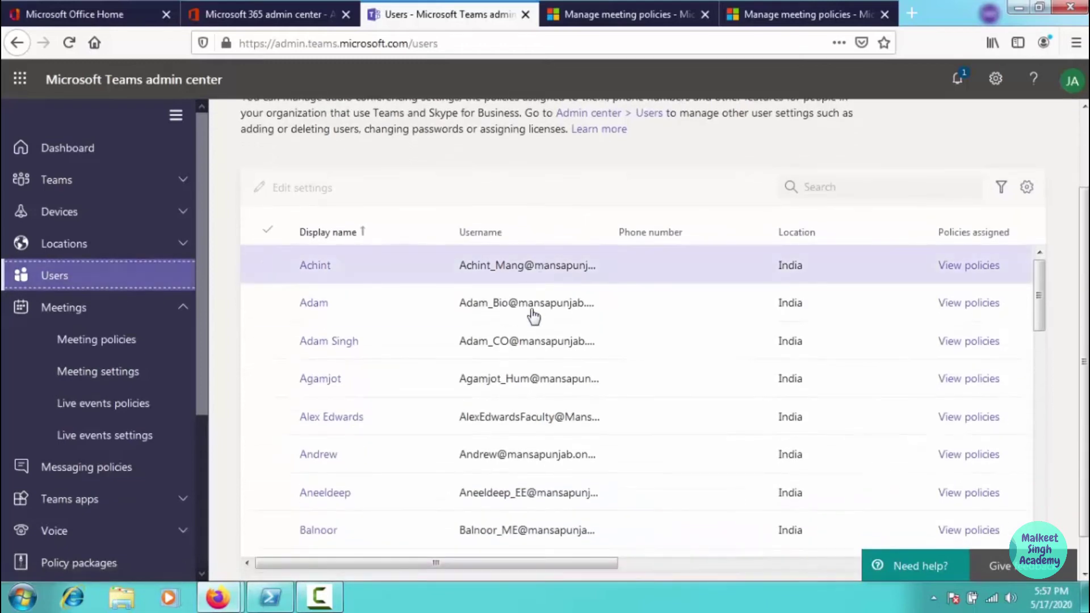
scroll(529, 319, down, 2)
scroll(426, 370, up, 3)
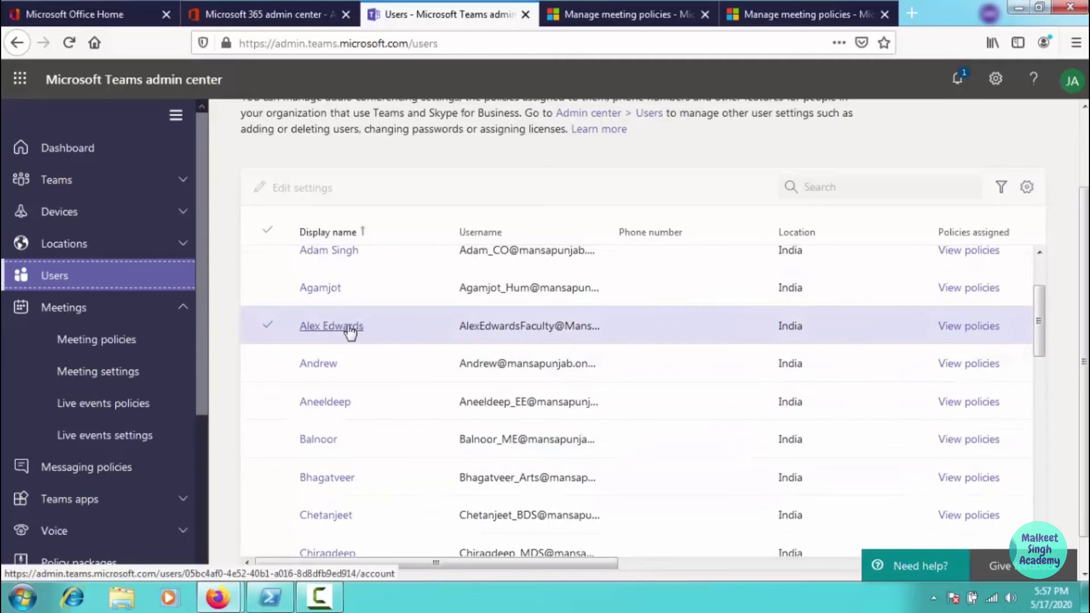
click(272, 329)
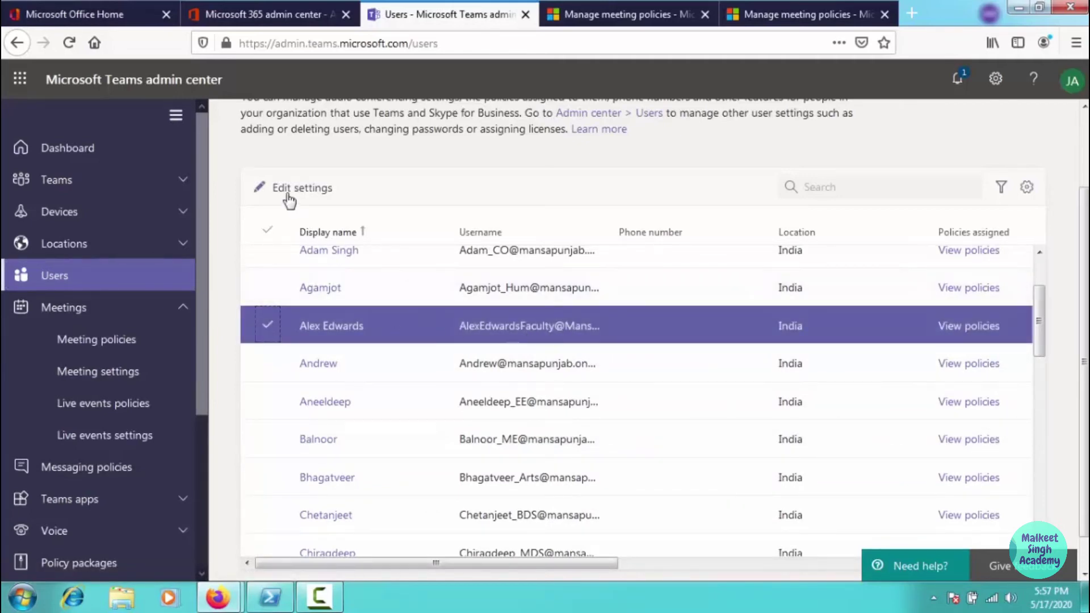
click(309, 194)
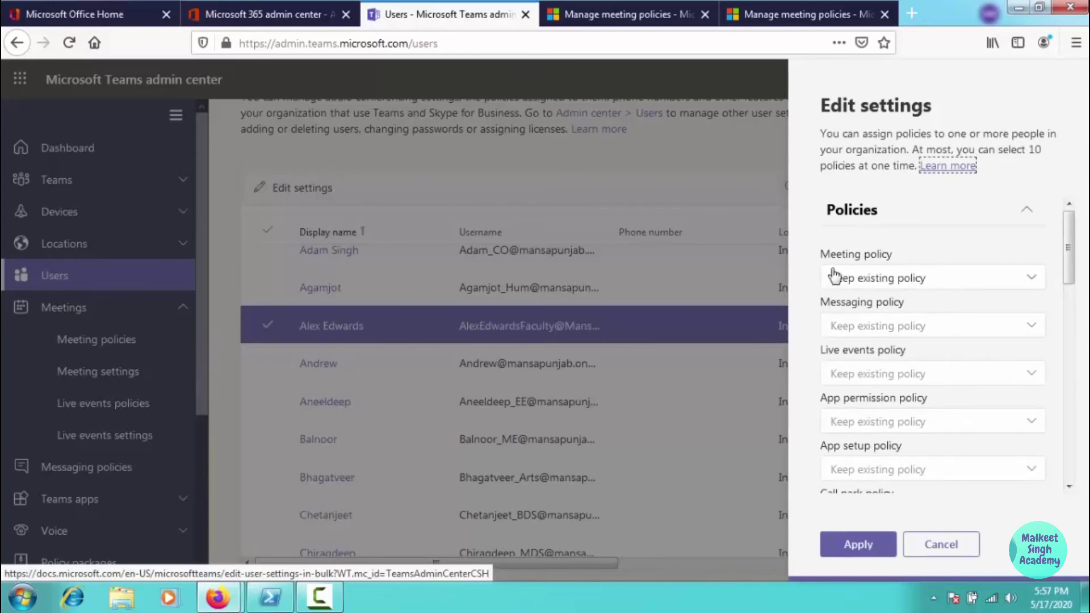
drag(1063, 246, 975, 254)
click(860, 279)
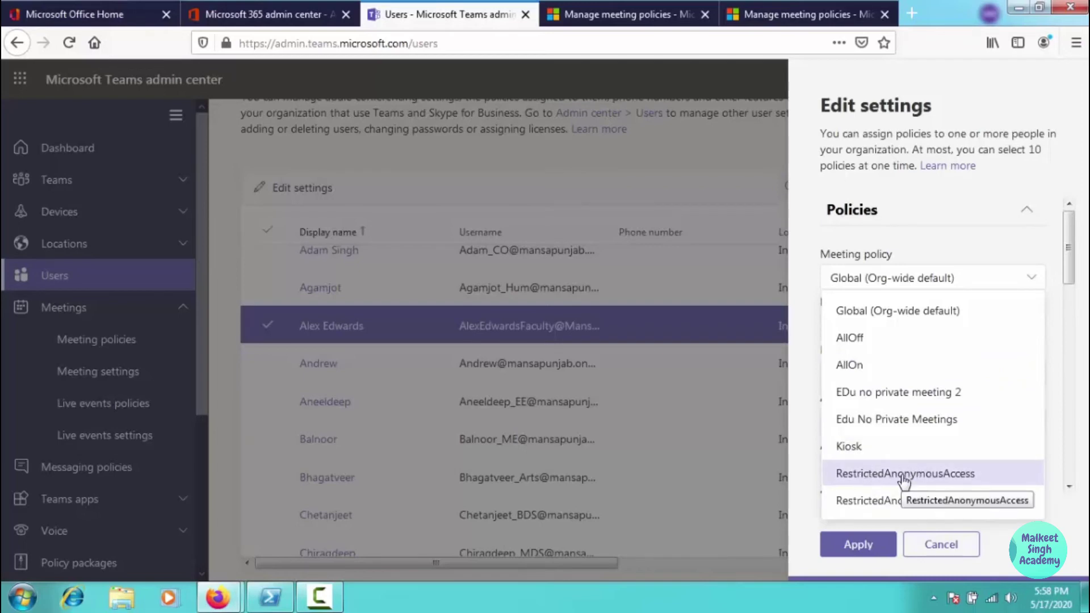
click(889, 400)
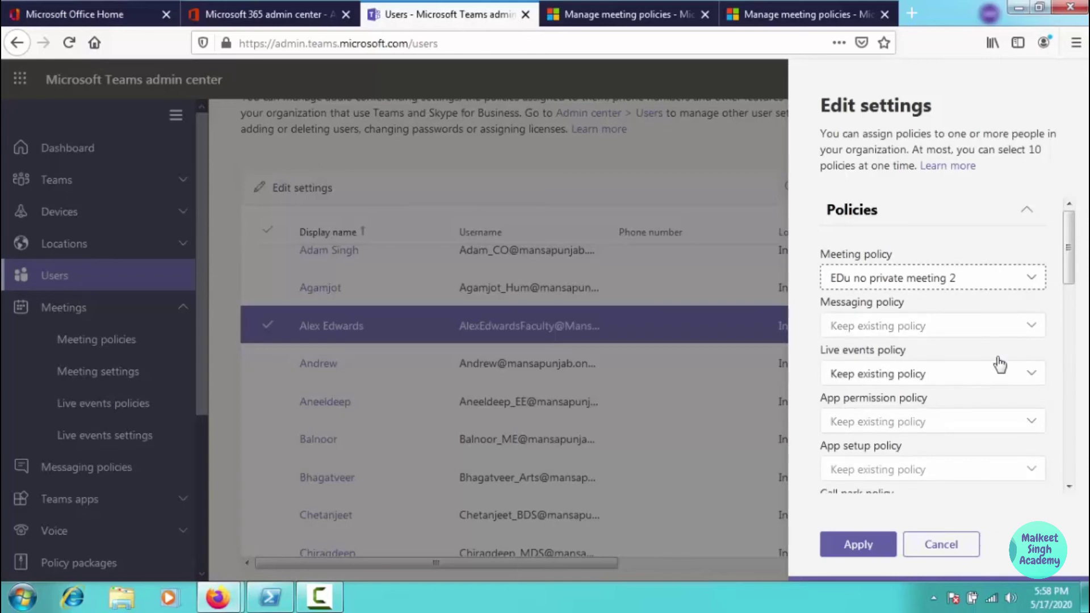
drag(1070, 271, 1061, 234)
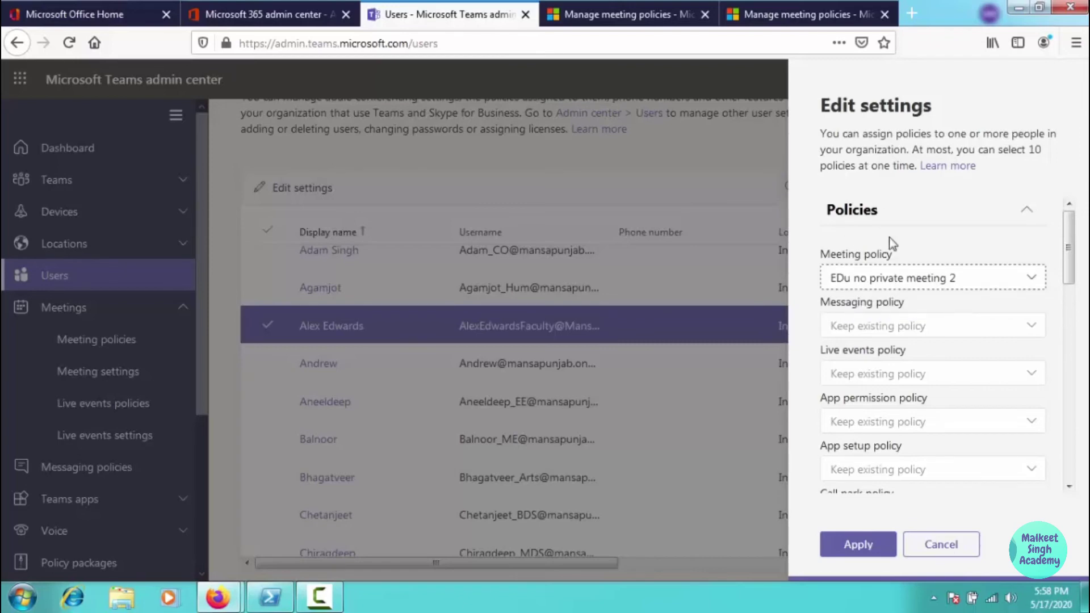
click(849, 544)
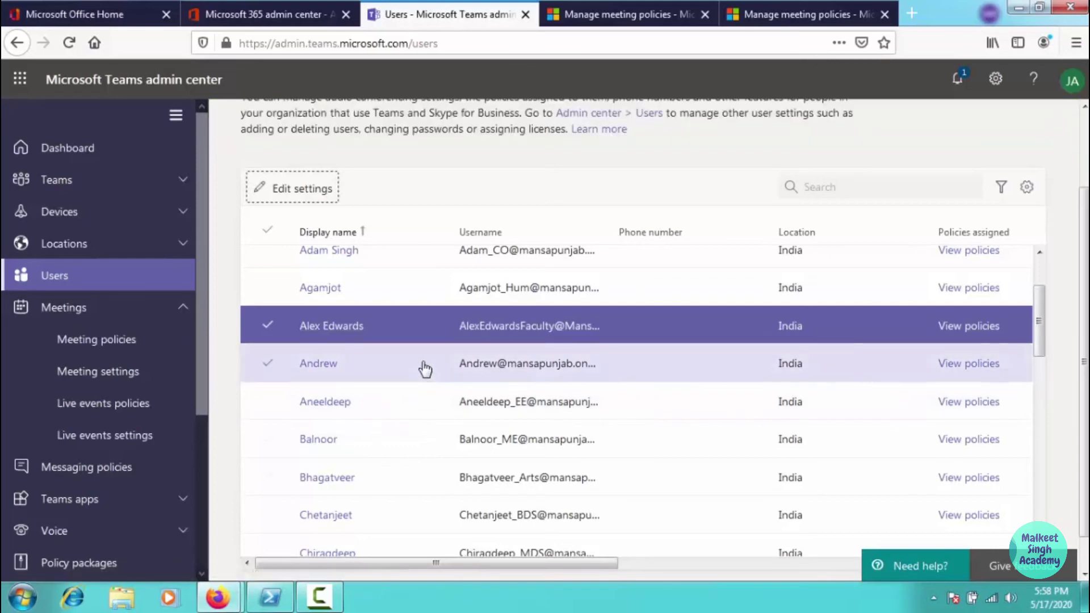
- Select seven consecutive users in the list, from the first _TM account down to the _ElecEng account
scroll(389, 347, down, 5)
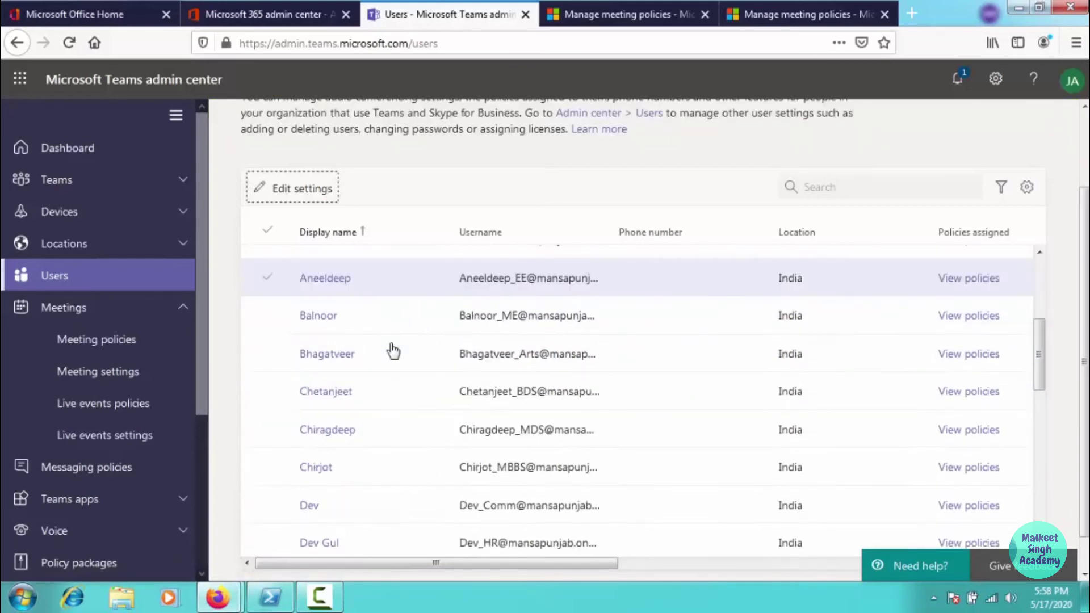
scroll(391, 349, down, 3)
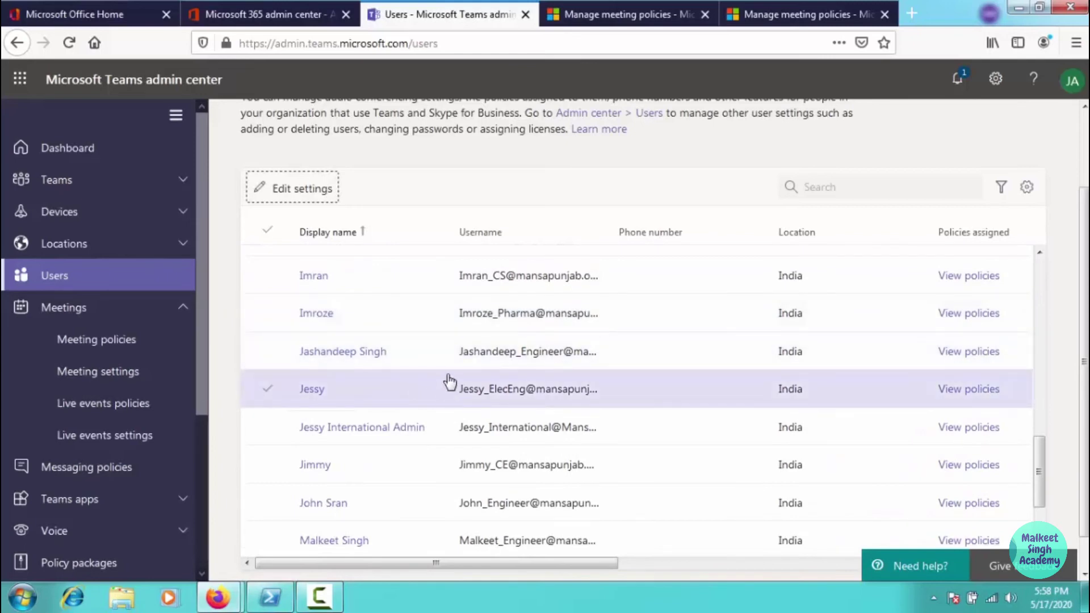
scroll(389, 357, up, 3)
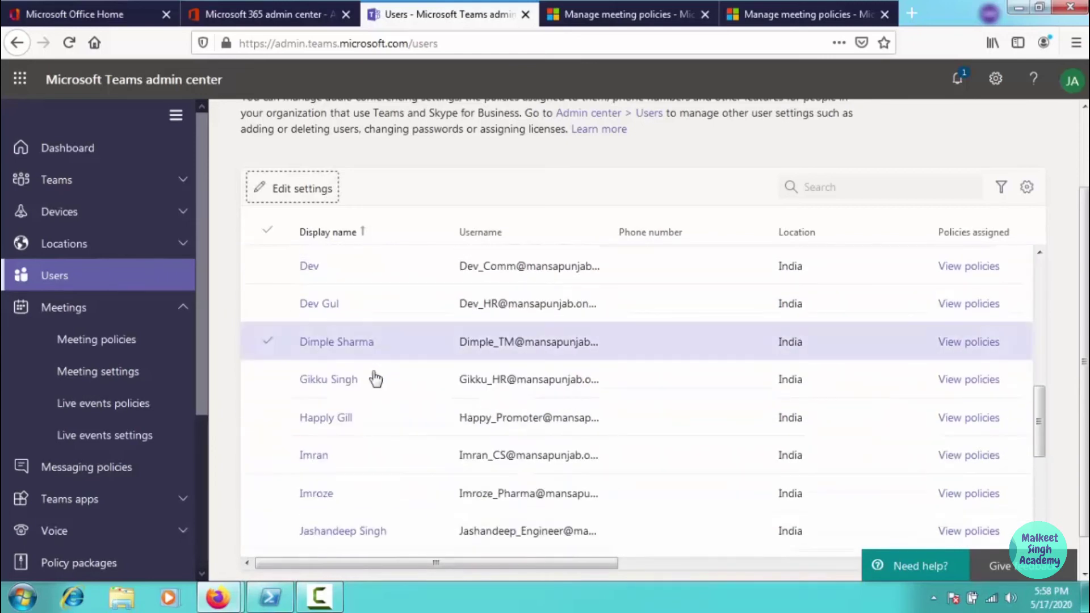
click(269, 342)
click(270, 379)
click(268, 418)
click(268, 455)
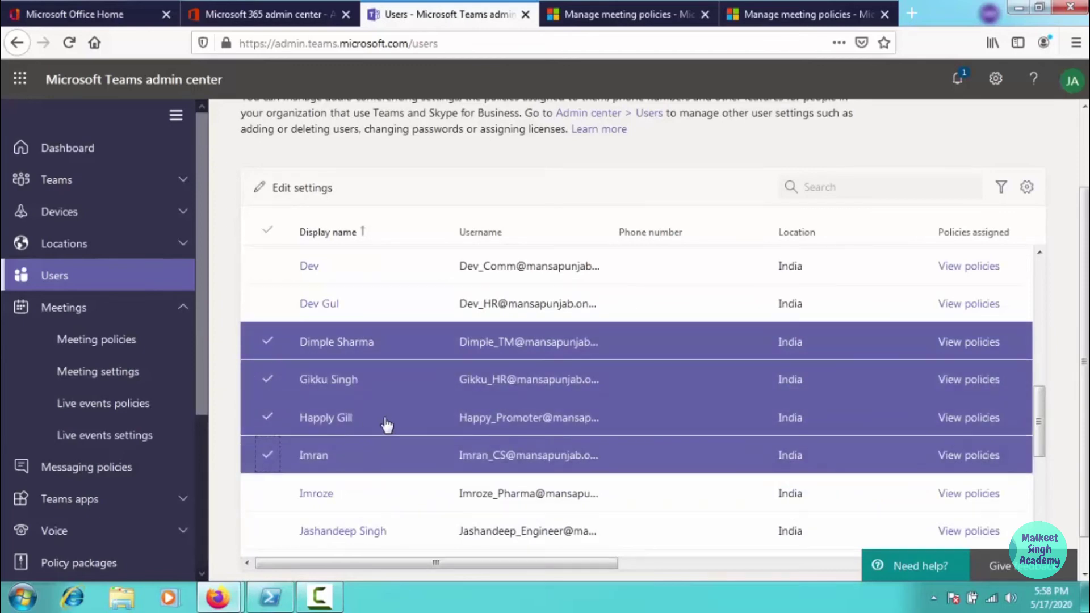
scroll(390, 425, down, 1)
scroll(389, 425, down, 1)
click(276, 412)
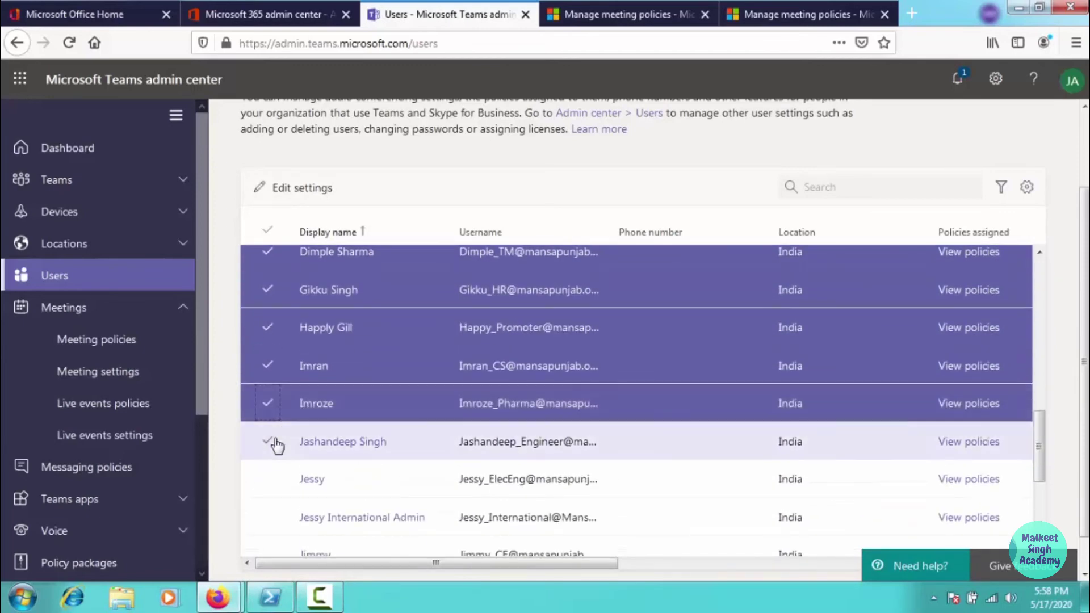
click(275, 448)
click(276, 481)
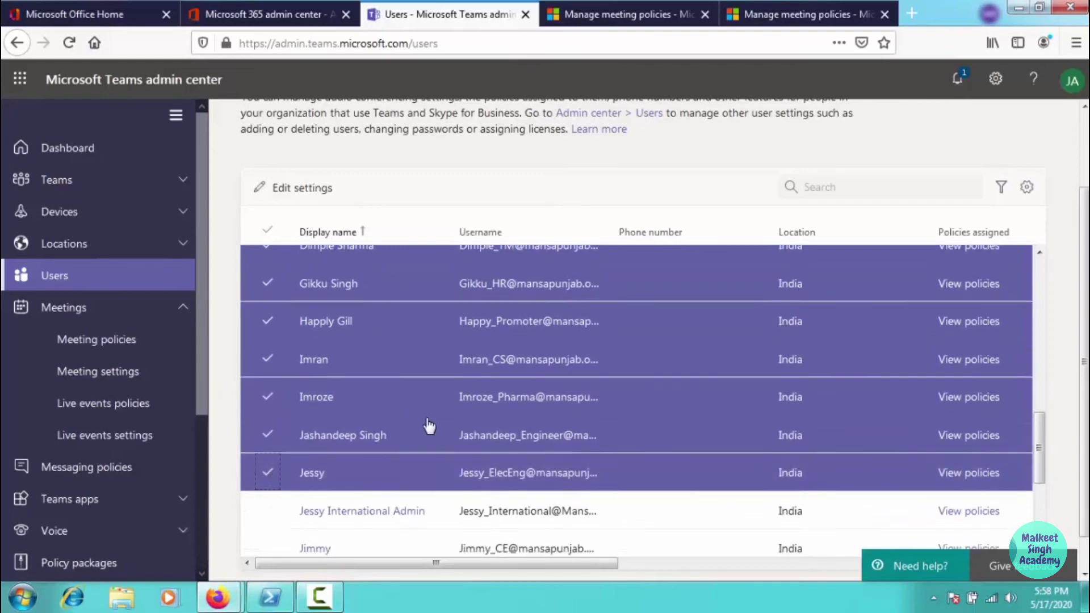
- Add the remaining seven users to the selection, from the _International account to the end of the list
scroll(263, 437, down, 5)
click(272, 344)
click(271, 376)
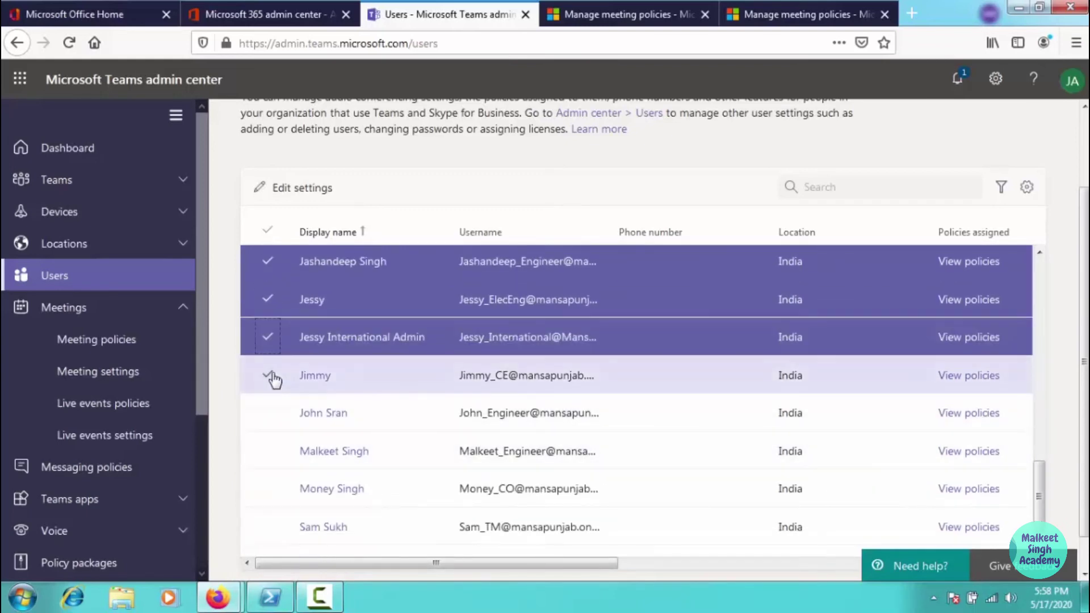
click(271, 414)
click(268, 452)
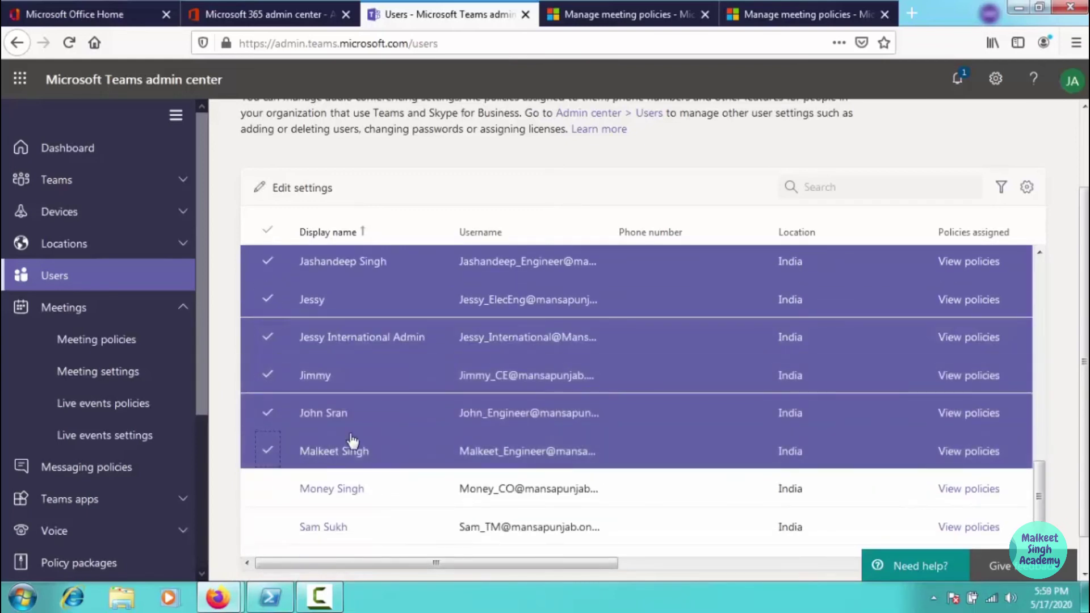
scroll(341, 445, down, 1)
click(271, 455)
scroll(356, 423, down, 1)
click(268, 456)
click(272, 495)
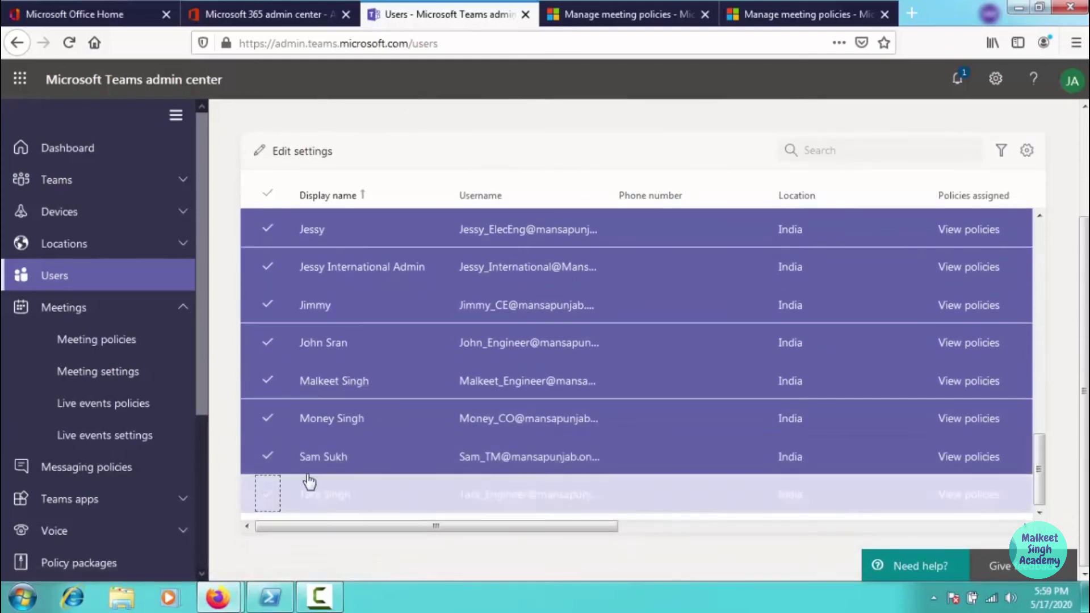
- Add the _HR and _Comm accounts directly above the selected users and check the whole selection
scroll(406, 406, up, 5)
scroll(392, 411, up, 3)
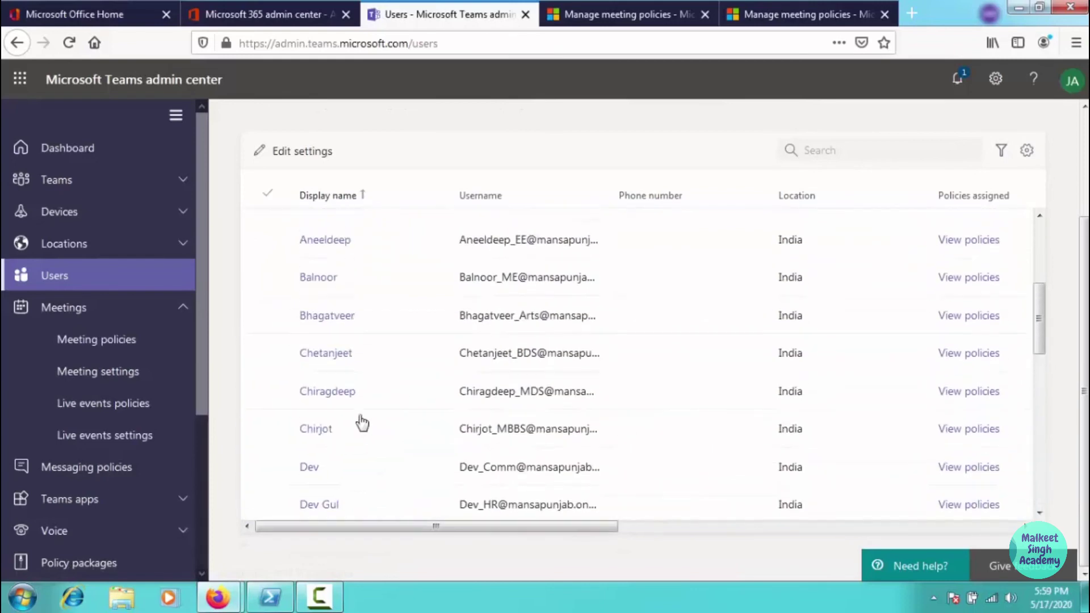
scroll(333, 445, down, 1)
click(267, 423)
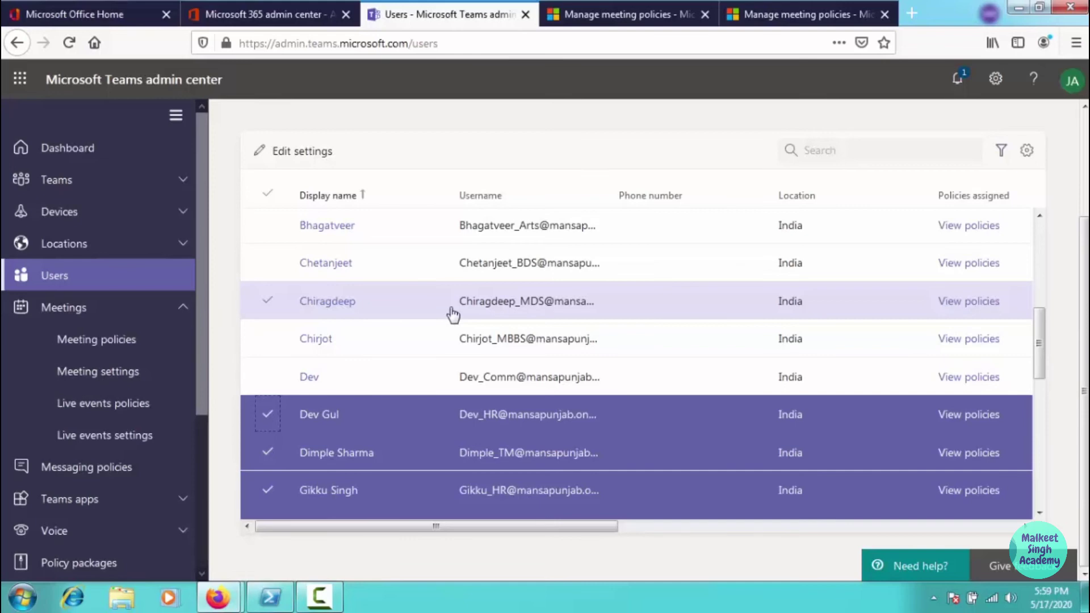
click(265, 376)
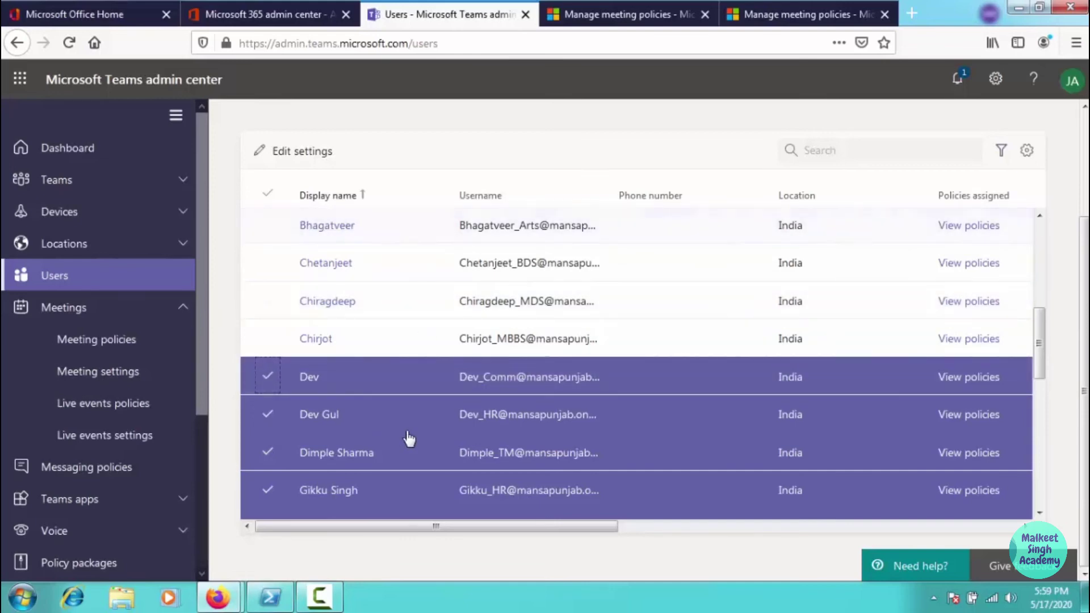
scroll(530, 369, down, 6)
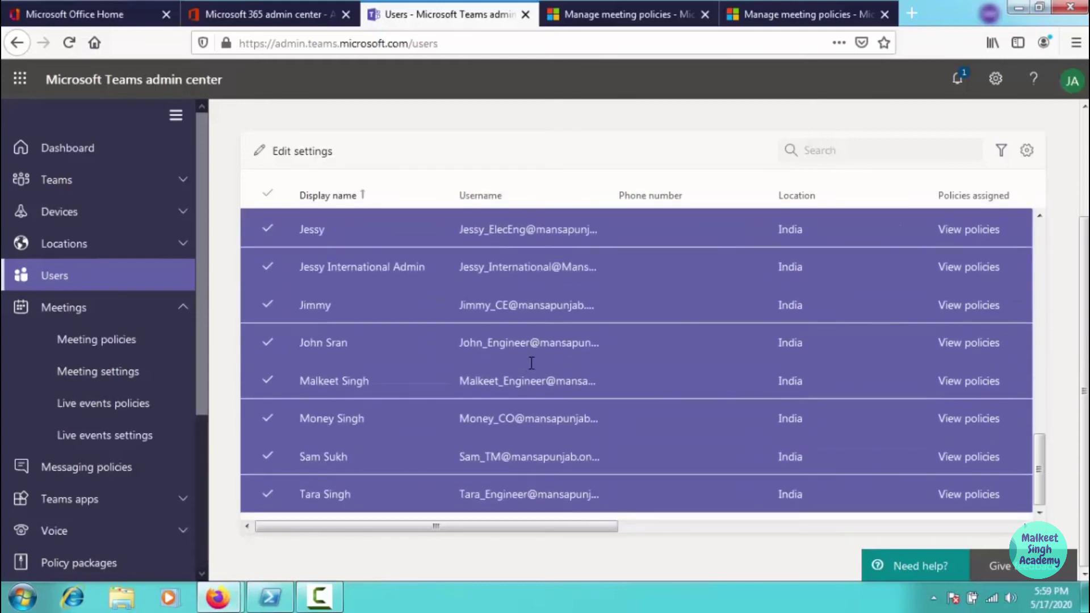
- Assign the "EDu no private meeting 2" meeting policy to all selected users in bulk and apply it
scroll(530, 370, up, 8)
click(309, 151)
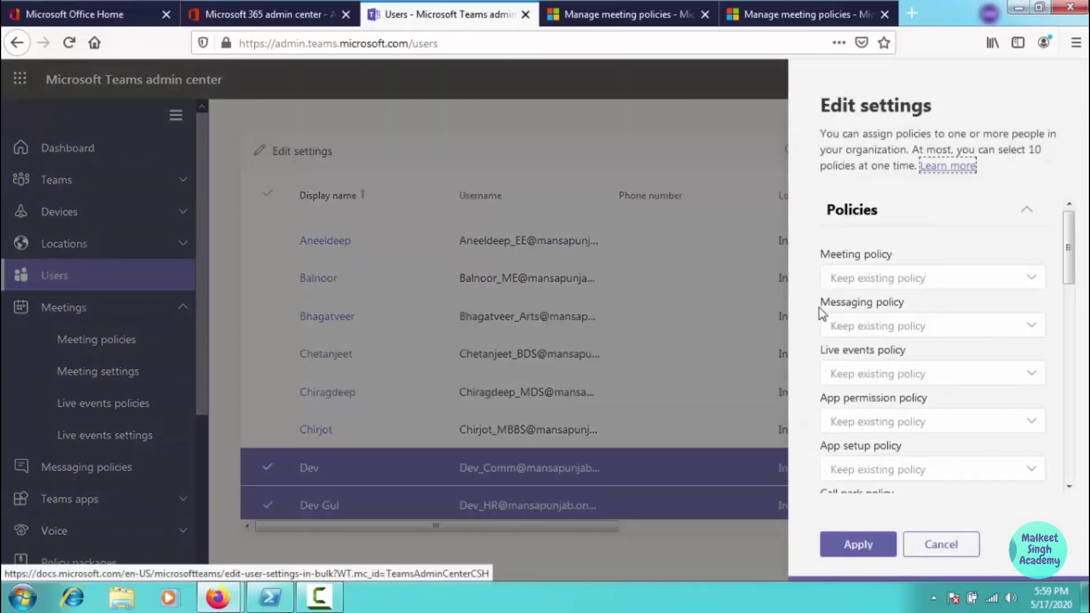
click(904, 278)
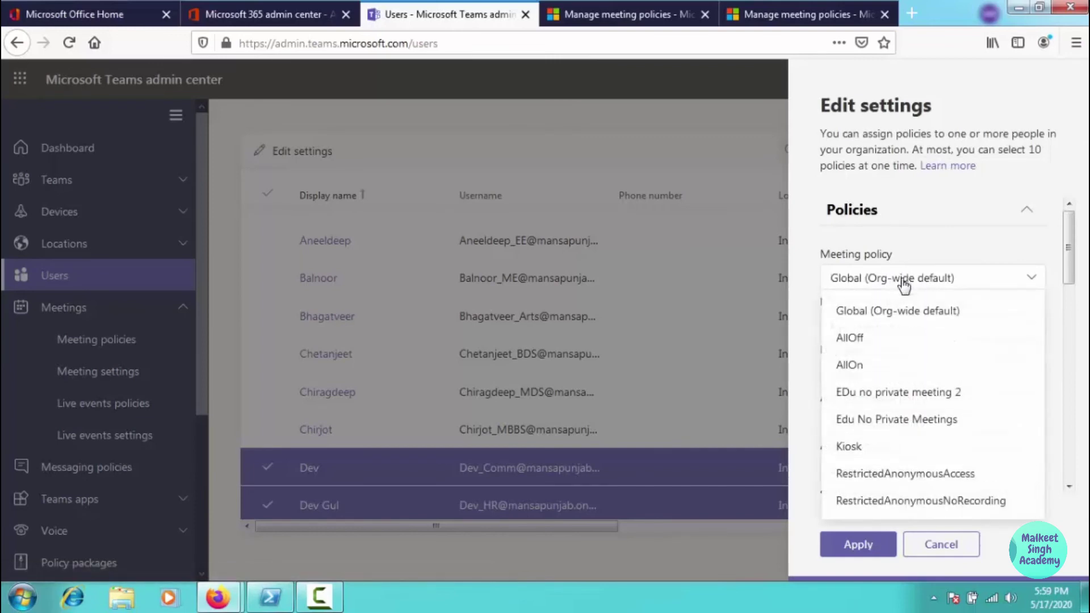
click(888, 399)
click(844, 545)
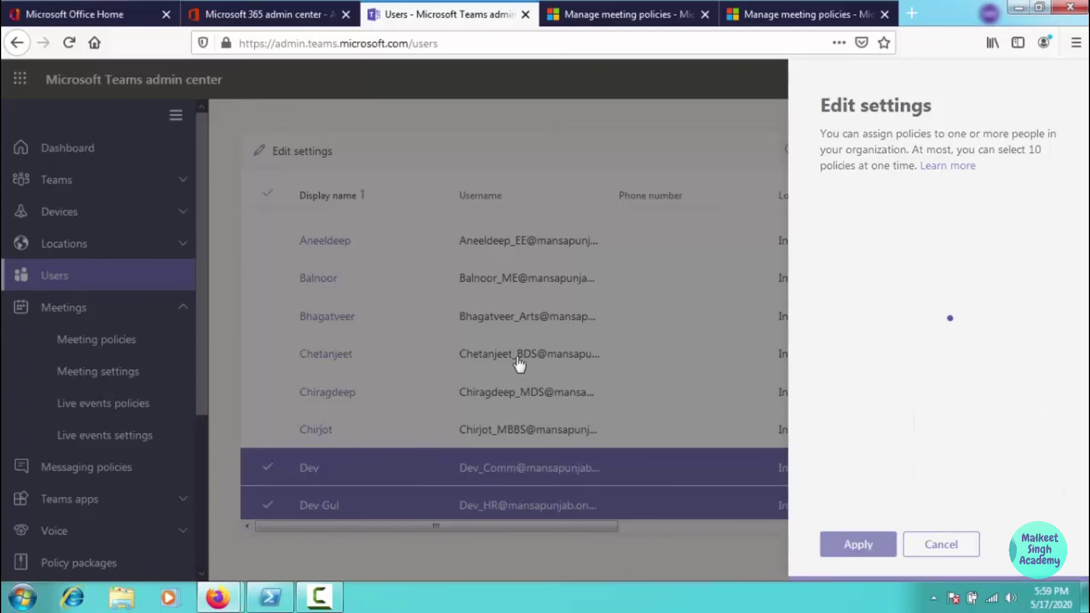
scroll(511, 368, down, 5)
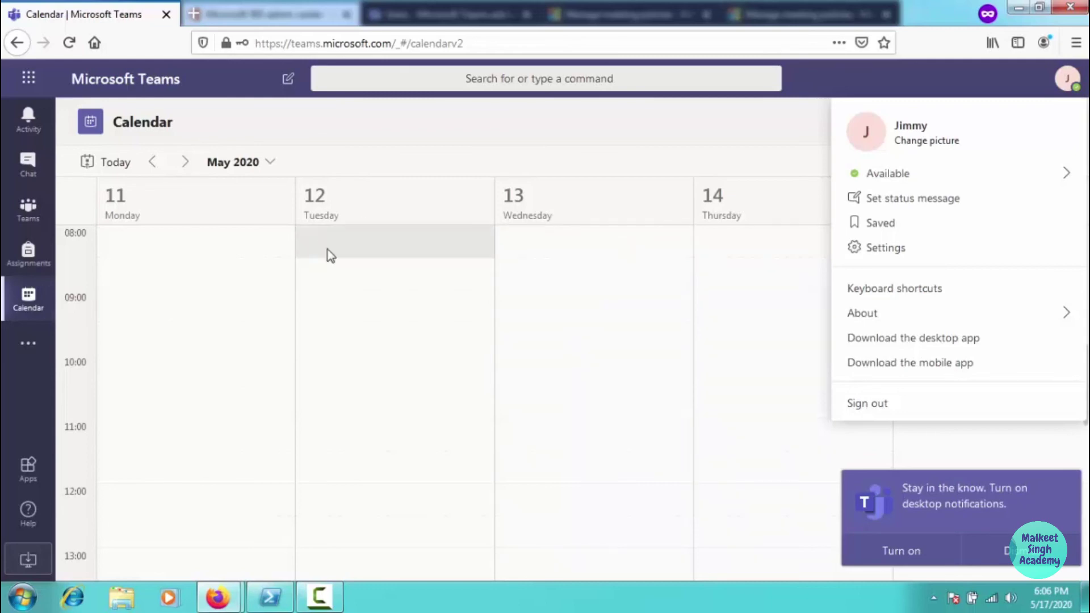
- In Microsoft Teams, start a new meeting from the restricted user's calendar and check which account is signed in
click(34, 309)
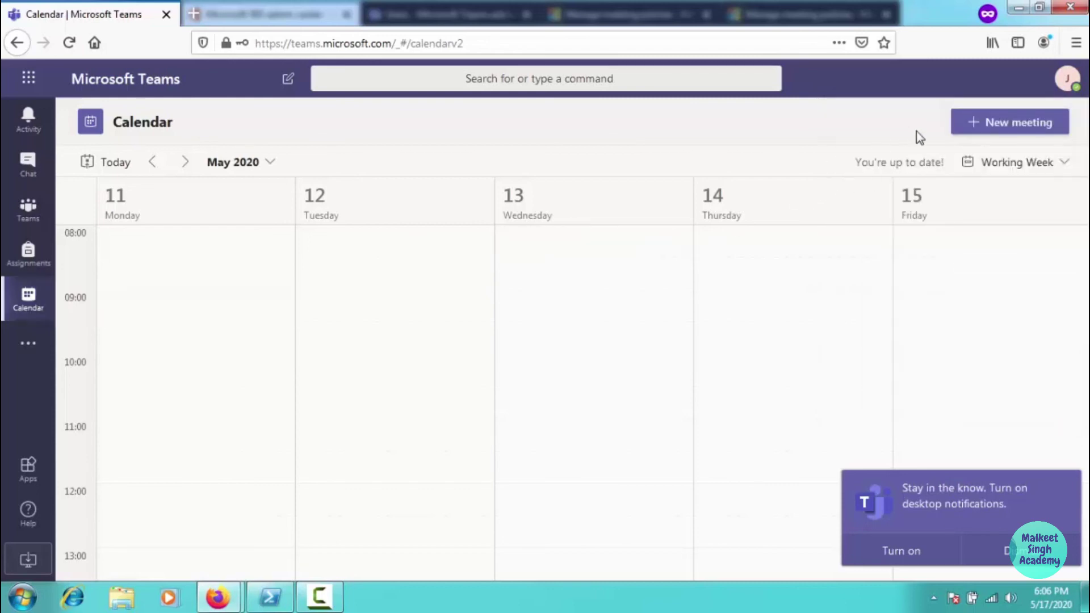
click(1016, 122)
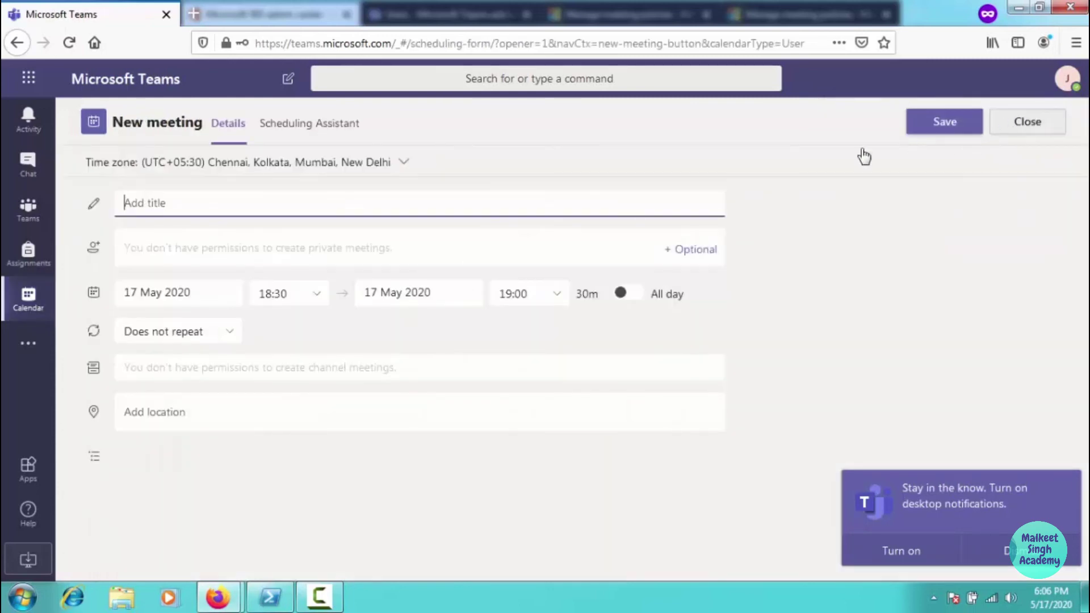
click(1064, 73)
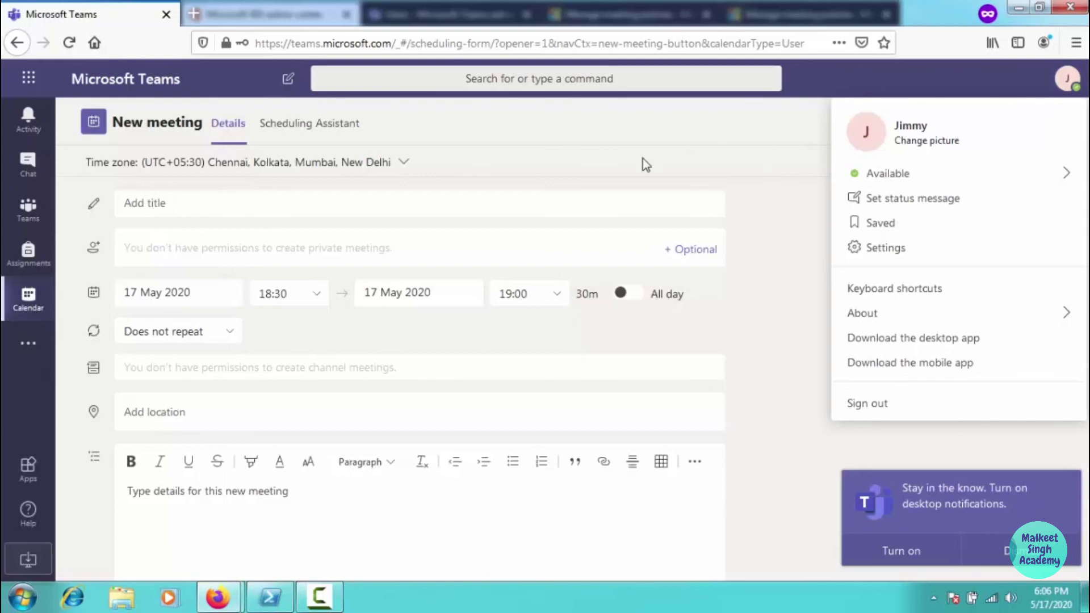
- Title the new meeting "fun meeting", check its attendee and channel fields, and discard the draft
click(396, 196)
click(394, 200)
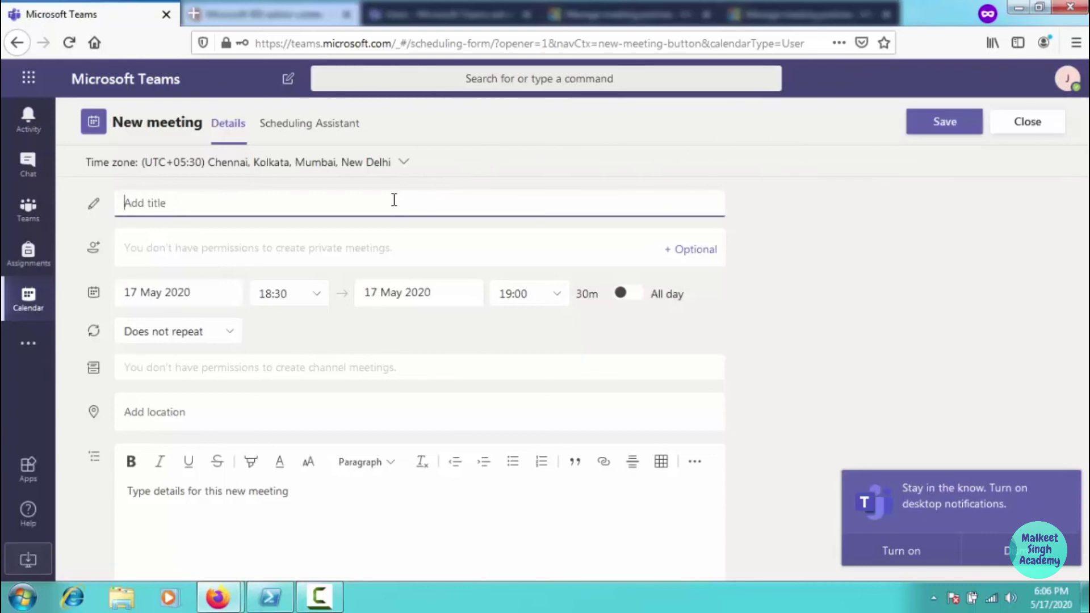
text(fun meeting)
scroll(432, 363, down, 1)
scroll(461, 385, up, 1)
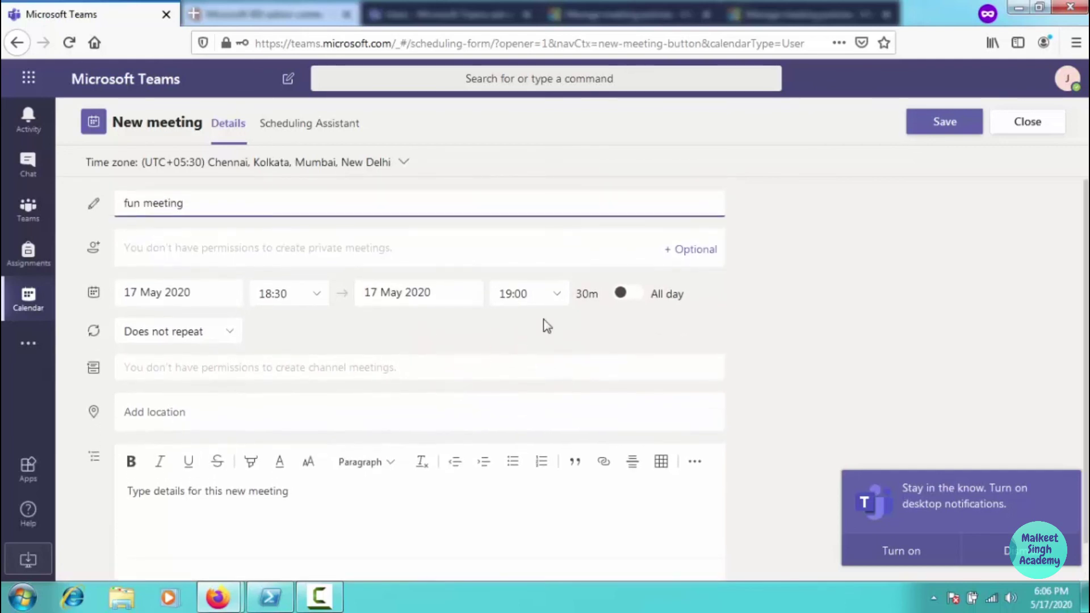
click(1026, 139)
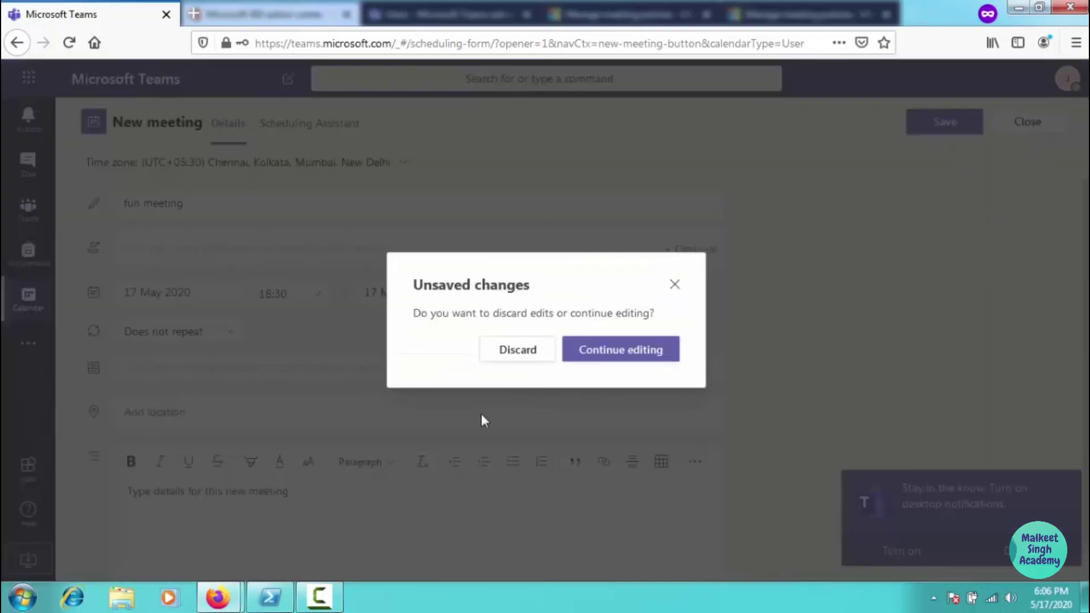
click(494, 358)
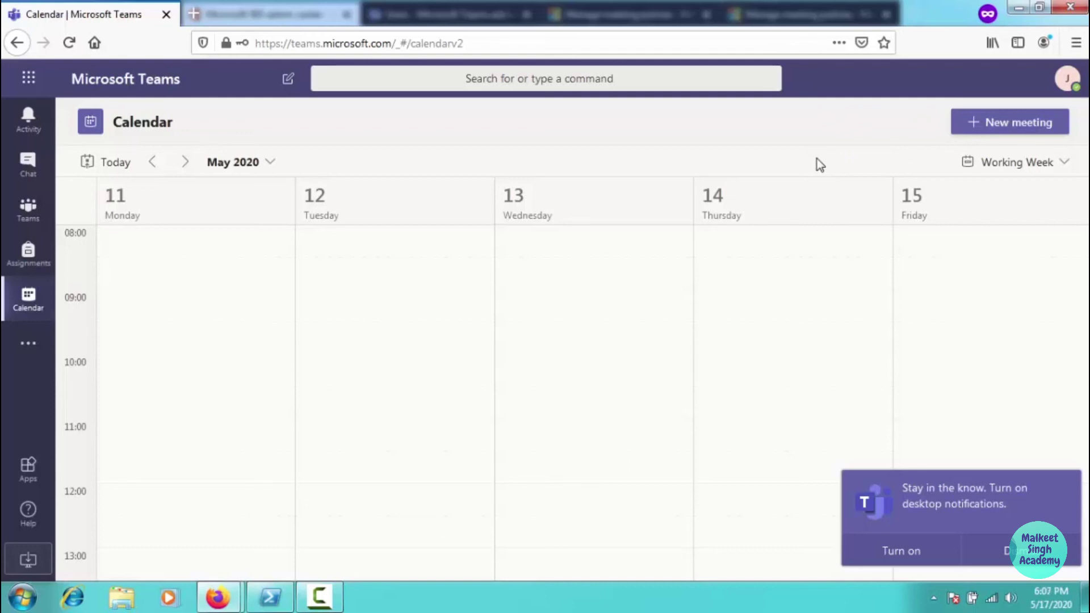
- Dismiss the desktop notifications offer in the calendar, then check the restricted user's Chat page and the list of additional apps
click(32, 301)
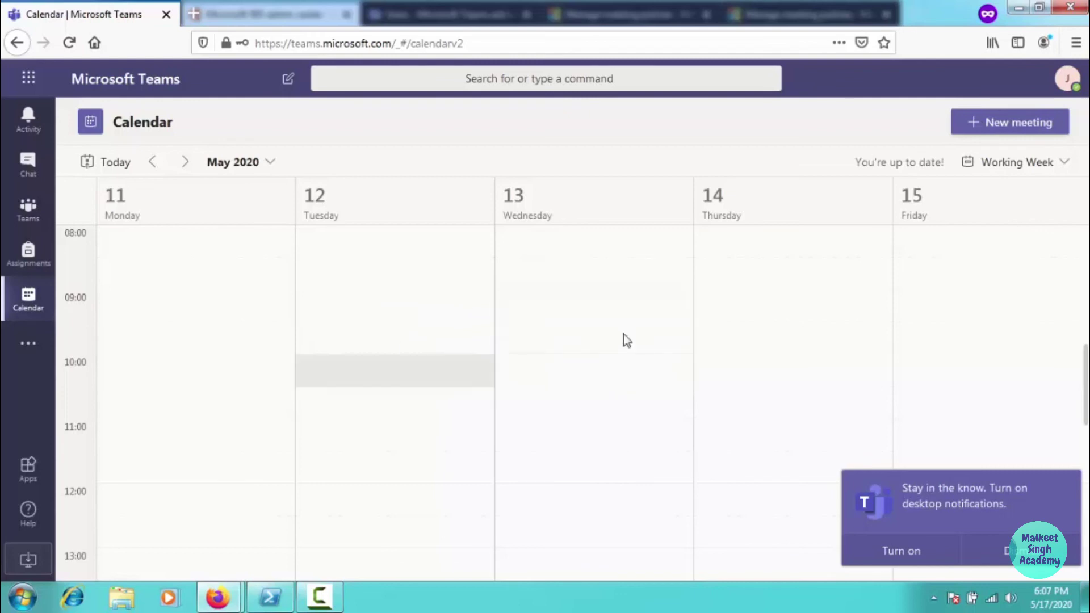
click(1005, 551)
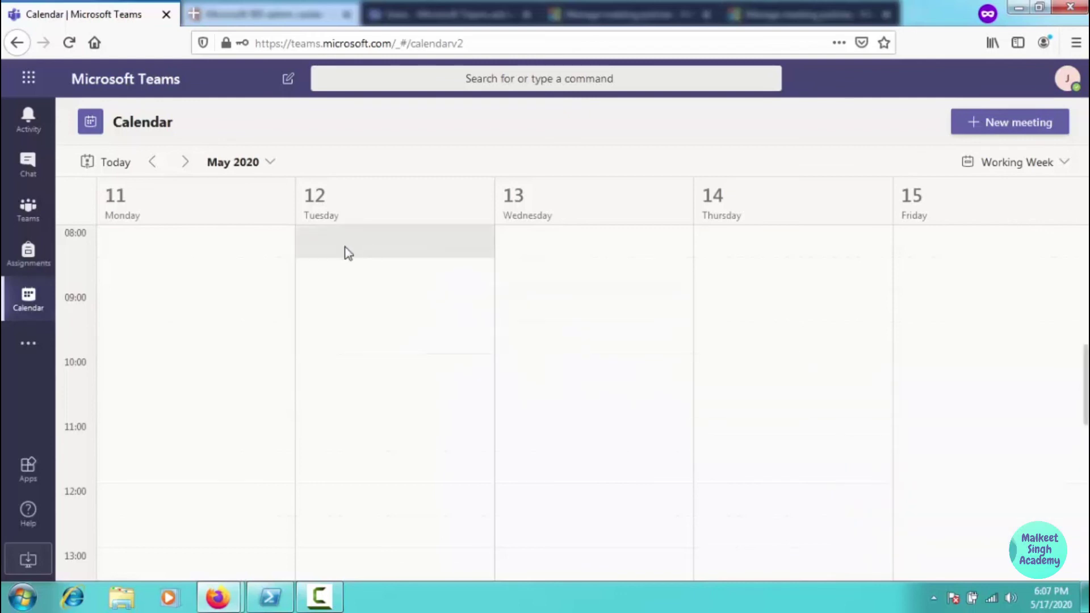
click(28, 153)
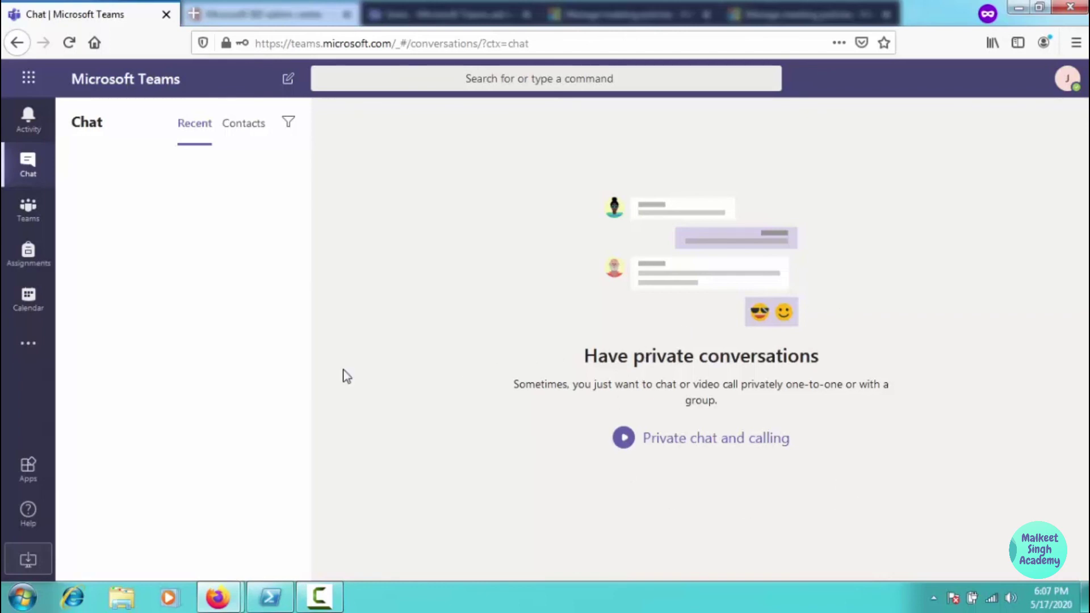
click(27, 342)
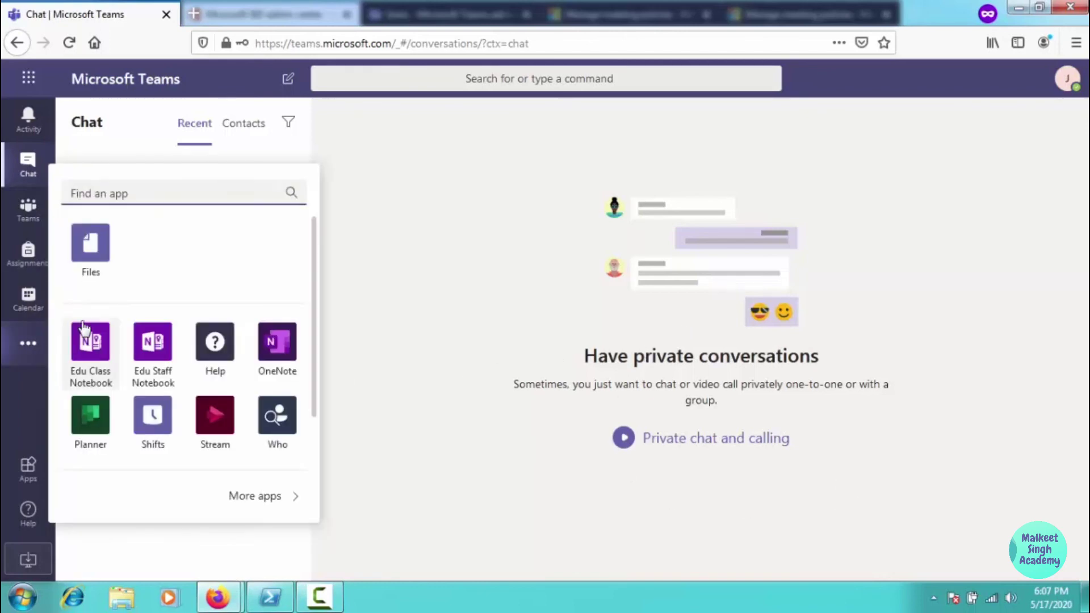
click(373, 190)
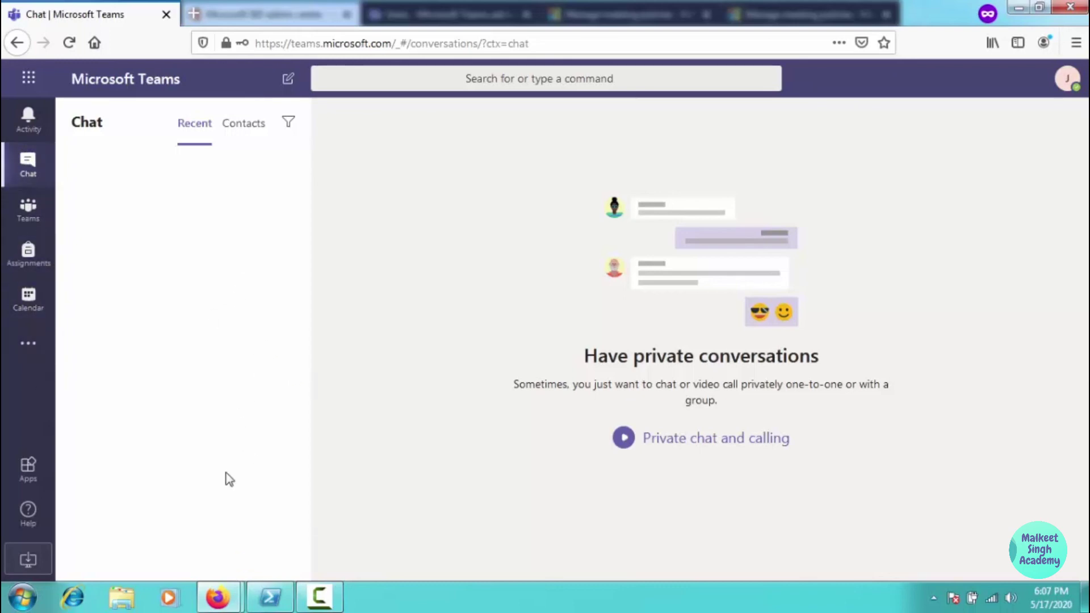
- Switch to the Microsoft Teams admin center and review the Users page with its selected accounts
mouse_move(216, 599)
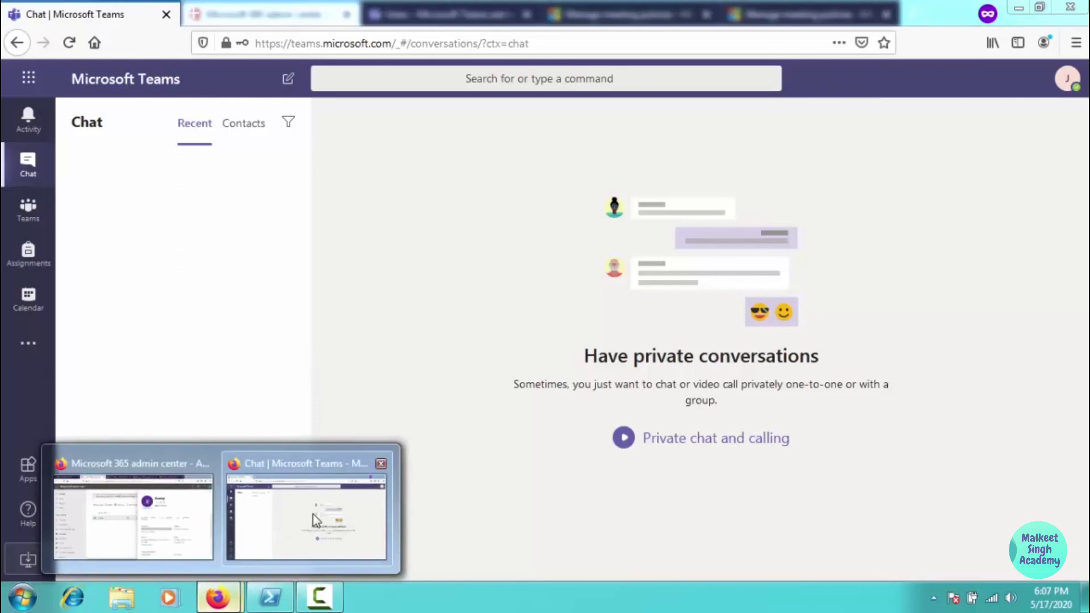
click(150, 519)
click(432, 14)
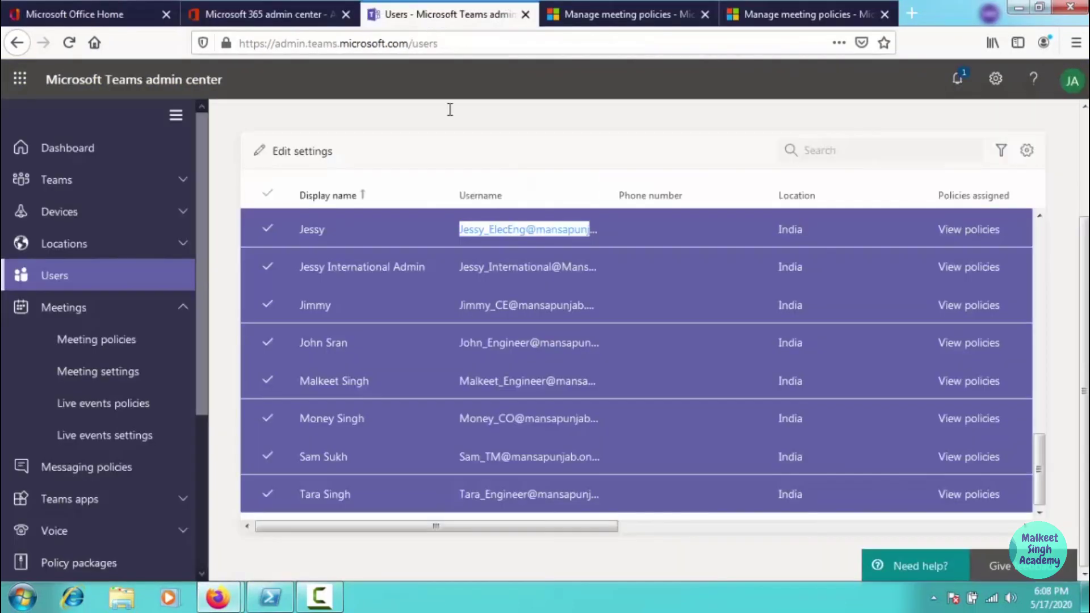
click(143, 284)
click(164, 286)
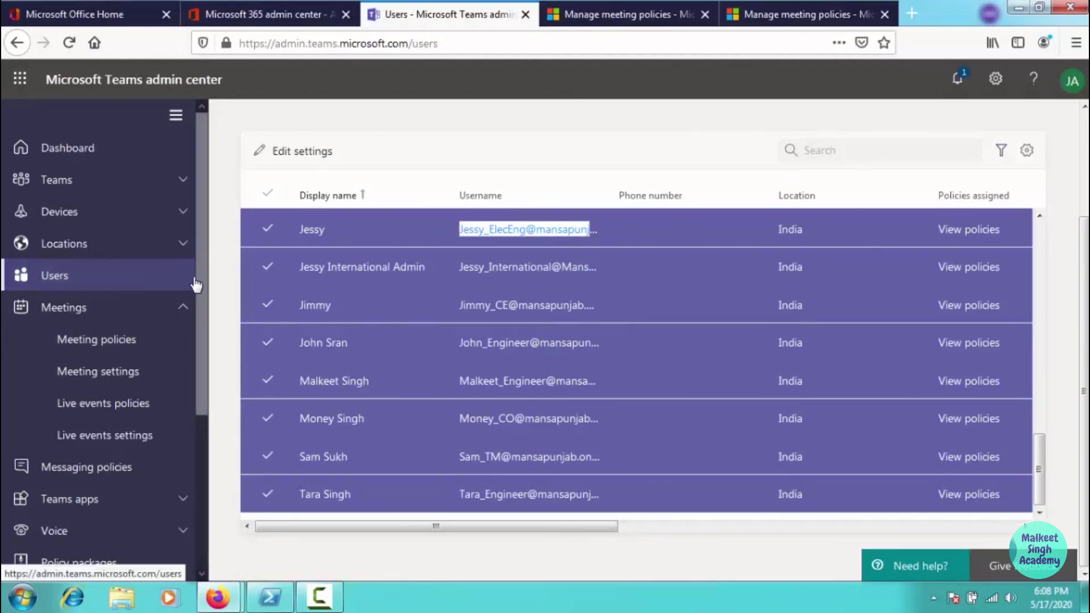
- In the Microsoft 365 admin center, look through the navigation for the Teams admin center entry and close the open user's details
click(242, 20)
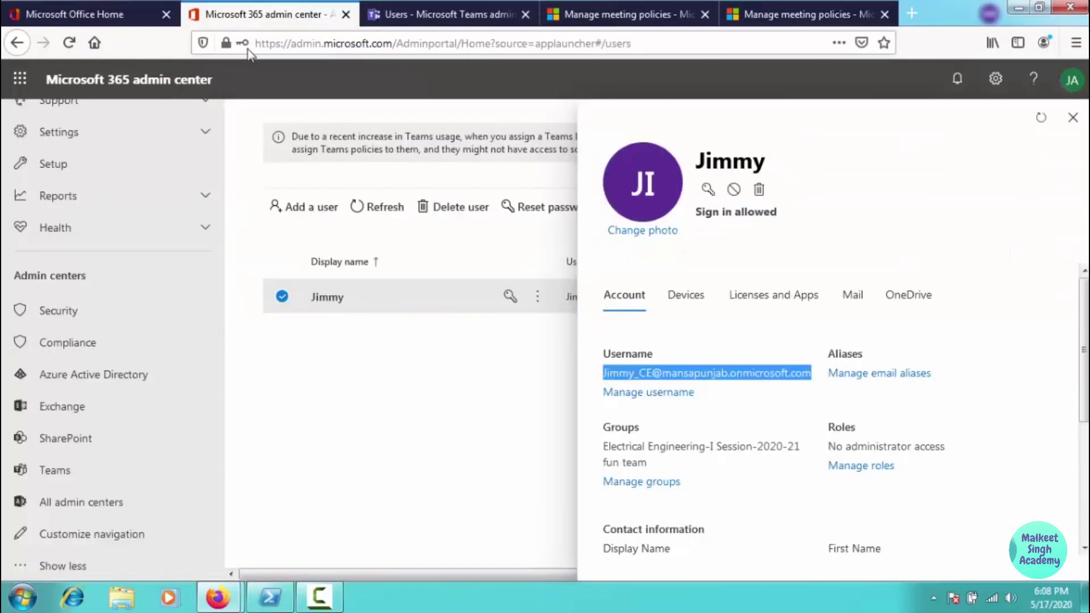
click(431, 20)
click(278, 14)
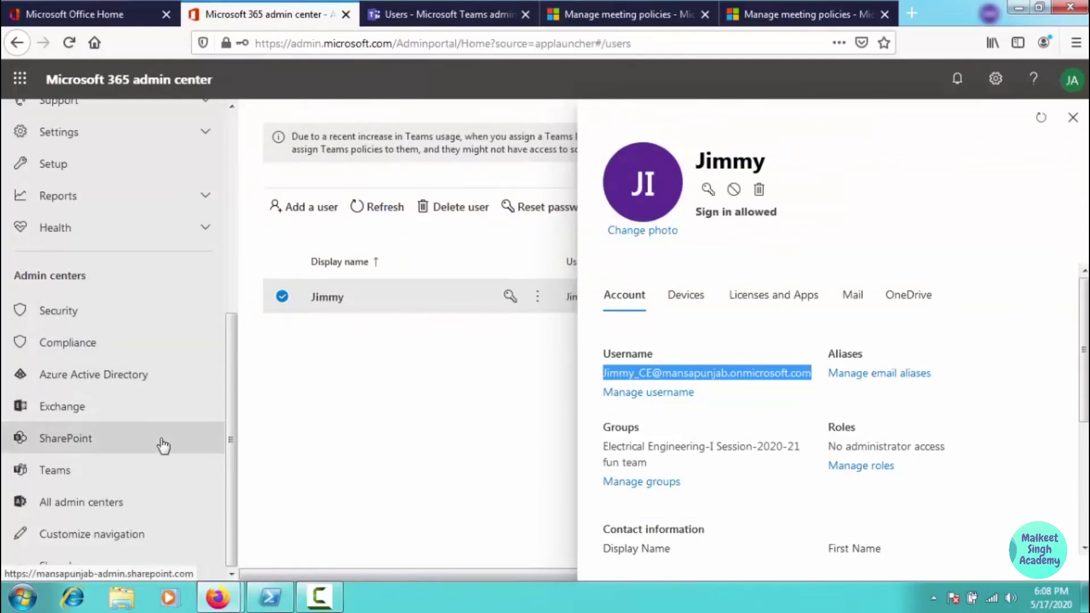
scroll(189, 361, up, 2)
scroll(141, 406, up, 3)
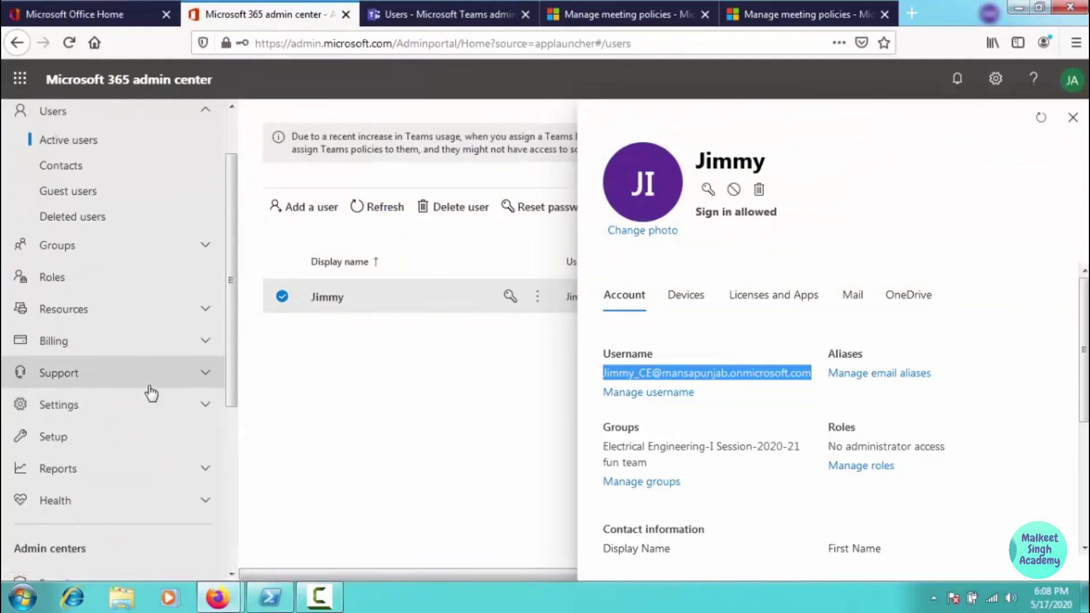
scroll(148, 392, down, 3)
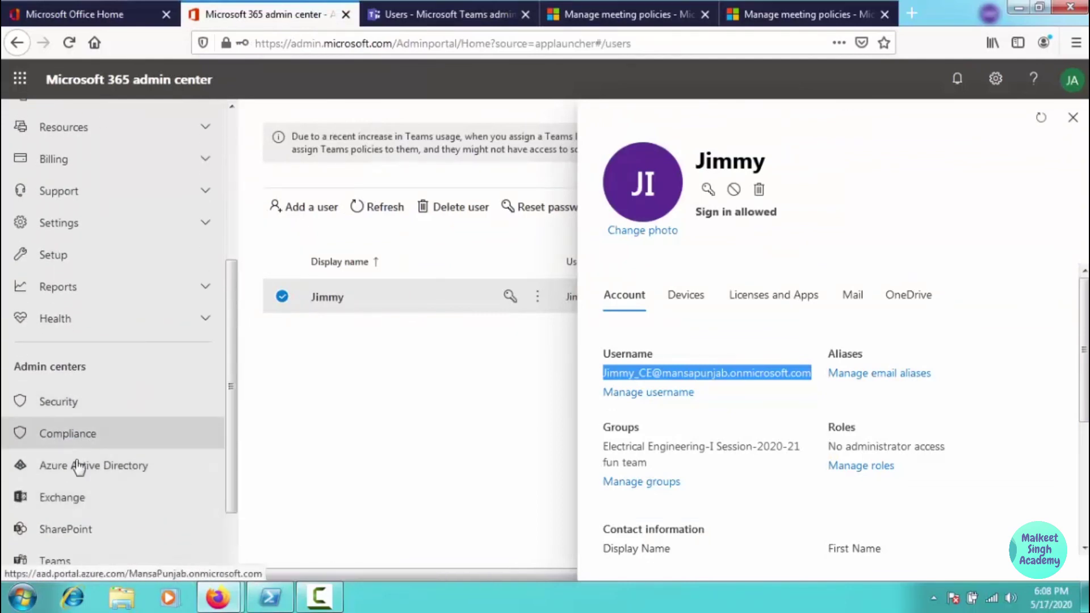
scroll(145, 406, down, 3)
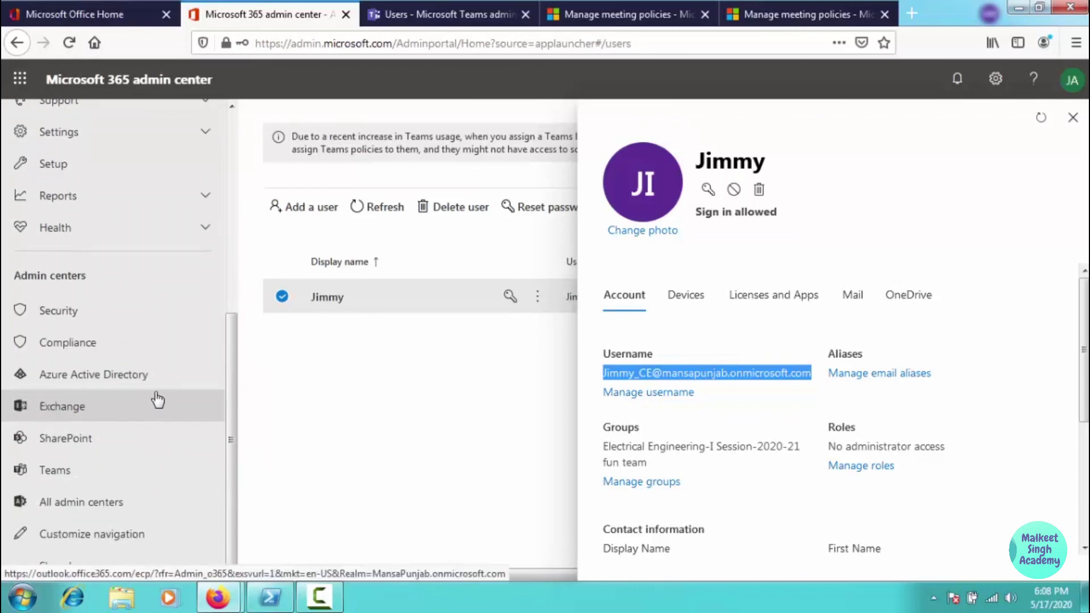
click(352, 462)
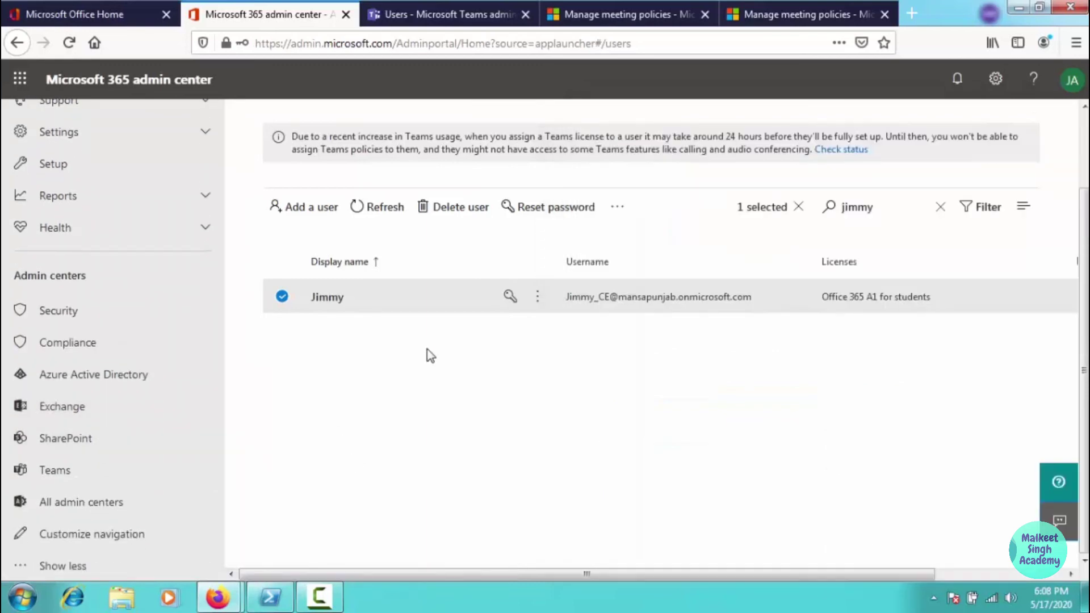